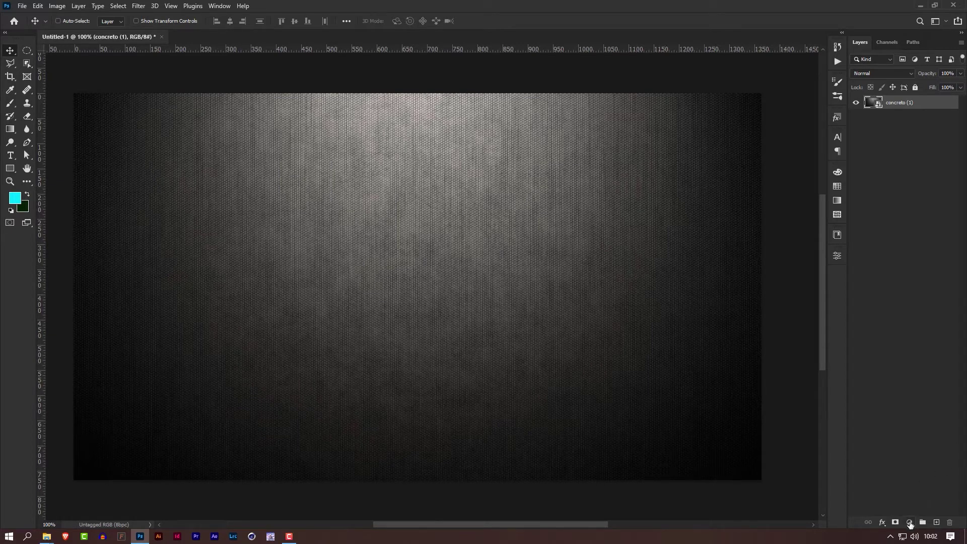
Add a Hue/Saturation adjustment layer above the concrete texture, enable Colorize and set the hue to 220
click(909, 523)
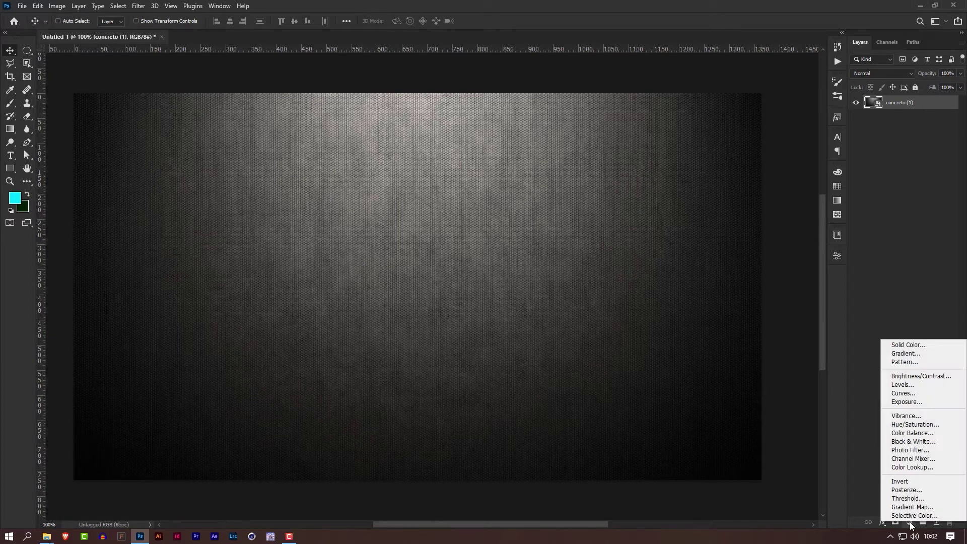
click(914, 424)
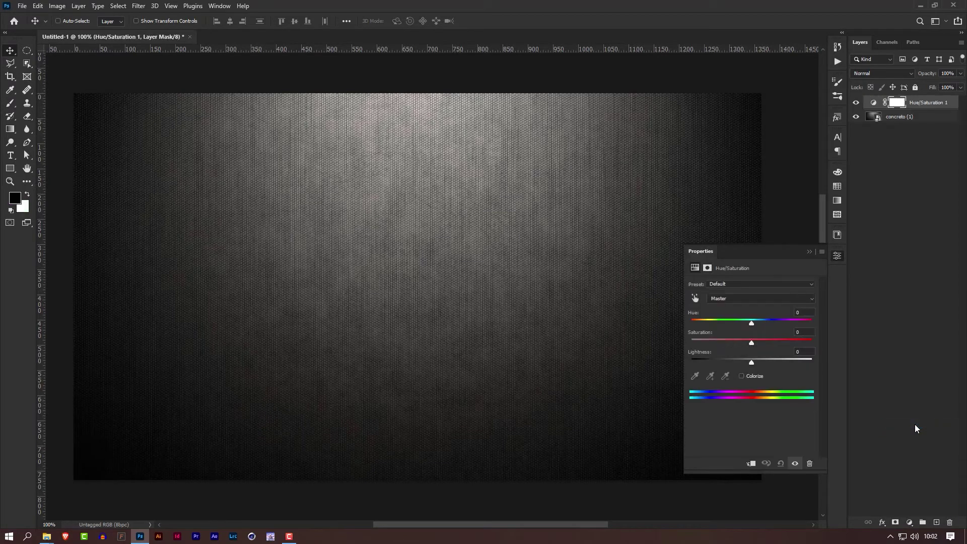
click(741, 376)
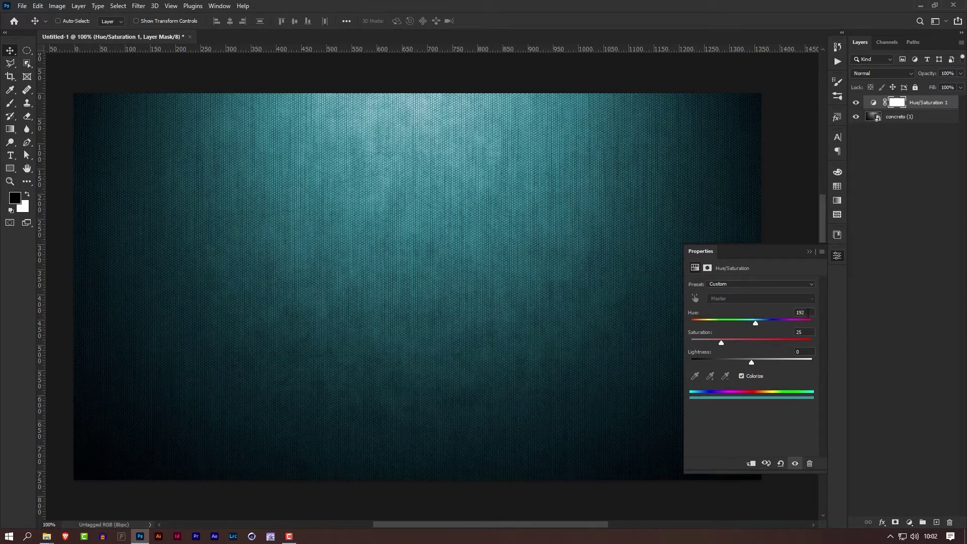
click(809, 313)
text(220)
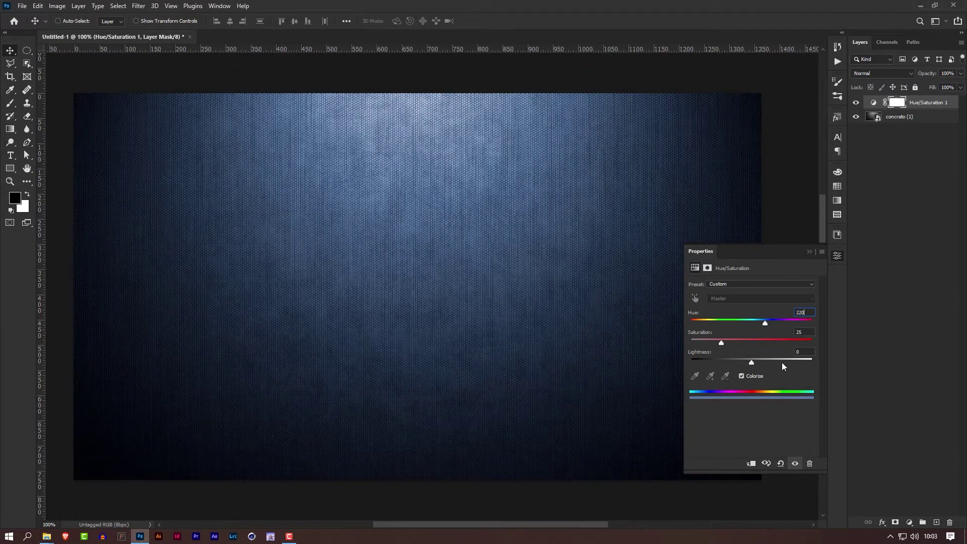
Set the Hue/Saturation adjustment's saturation to 30 and hue to 210, and compare the image with the adjustment hidden and shown
click(808, 332)
text(30)
click(810, 313)
text(210)
click(808, 251)
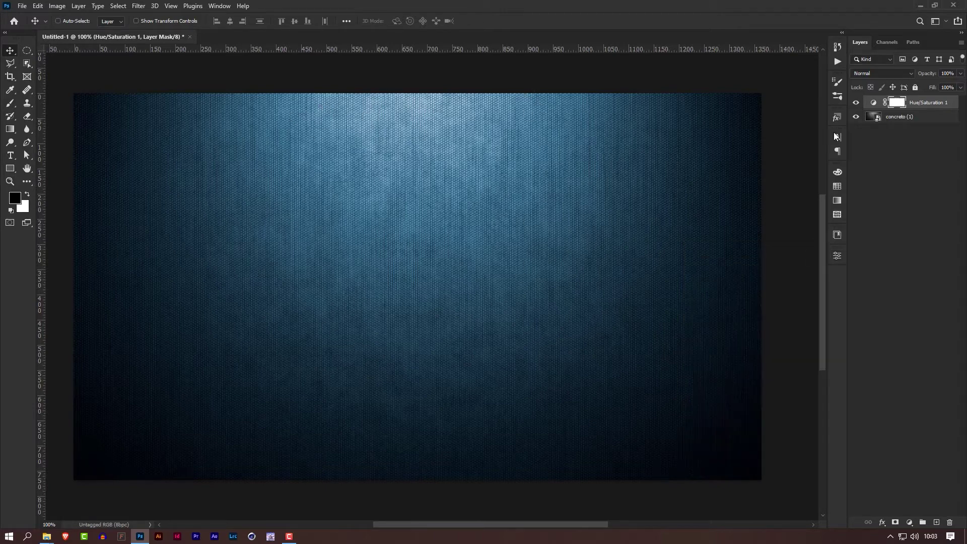
click(856, 104)
click(856, 103)
click(856, 104)
click(856, 103)
Add a Curves adjustment layer with an S-shaped RGB curve, lowering input 82 to output 52 and raising the highlights
click(909, 522)
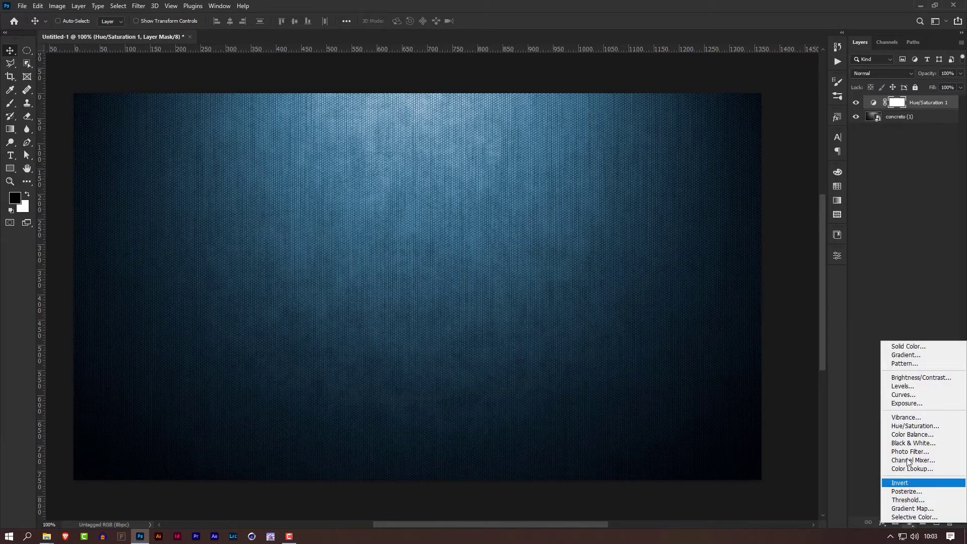
click(904, 396)
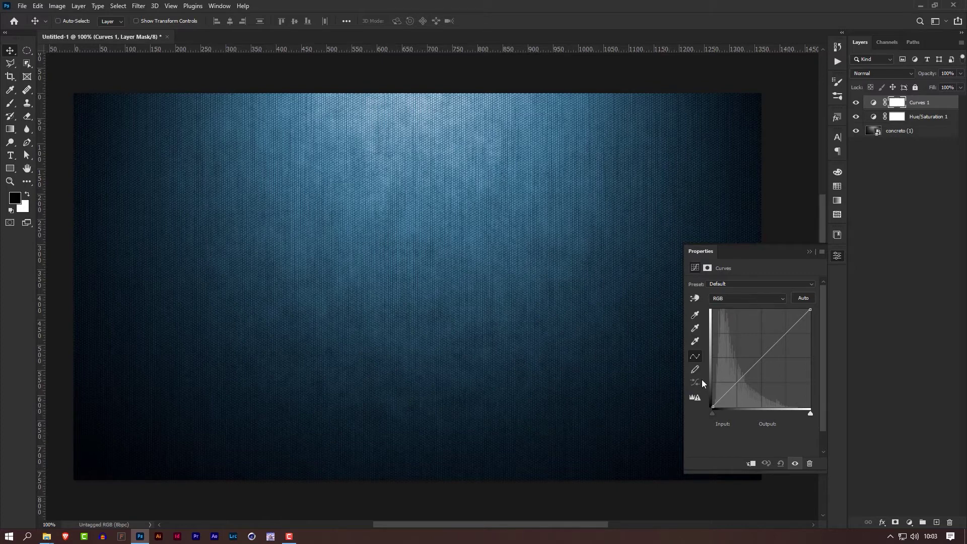
drag(784, 334, 783, 331)
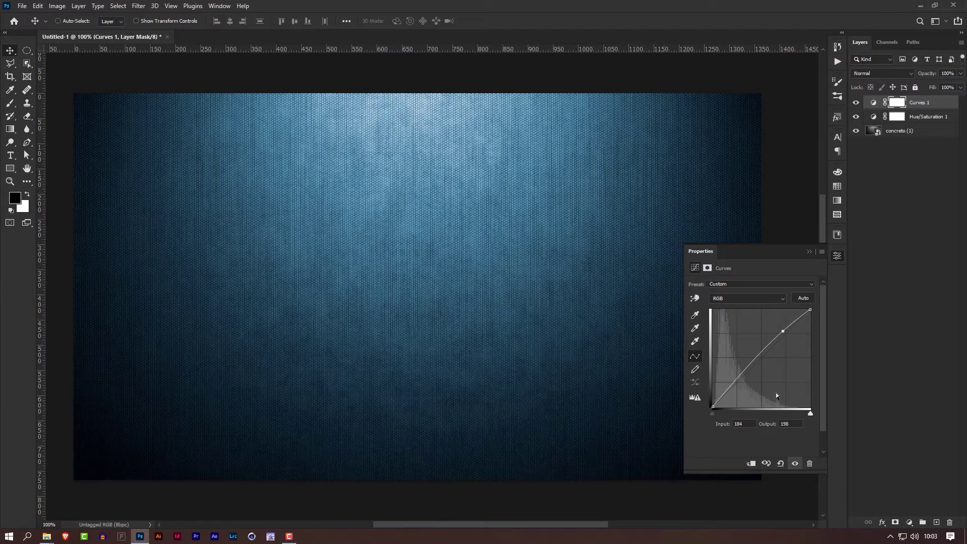
drag(737, 378, 744, 387)
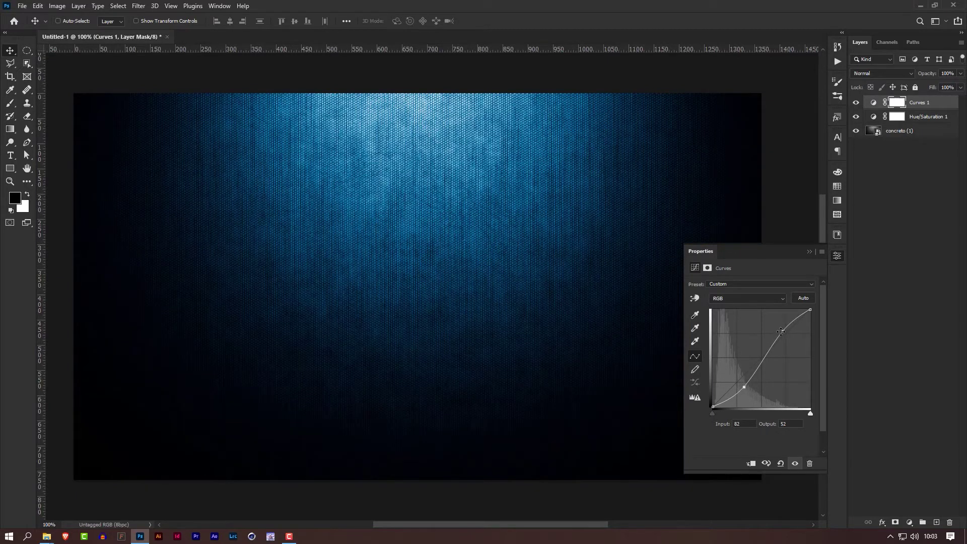
drag(782, 331, 784, 329)
click(808, 252)
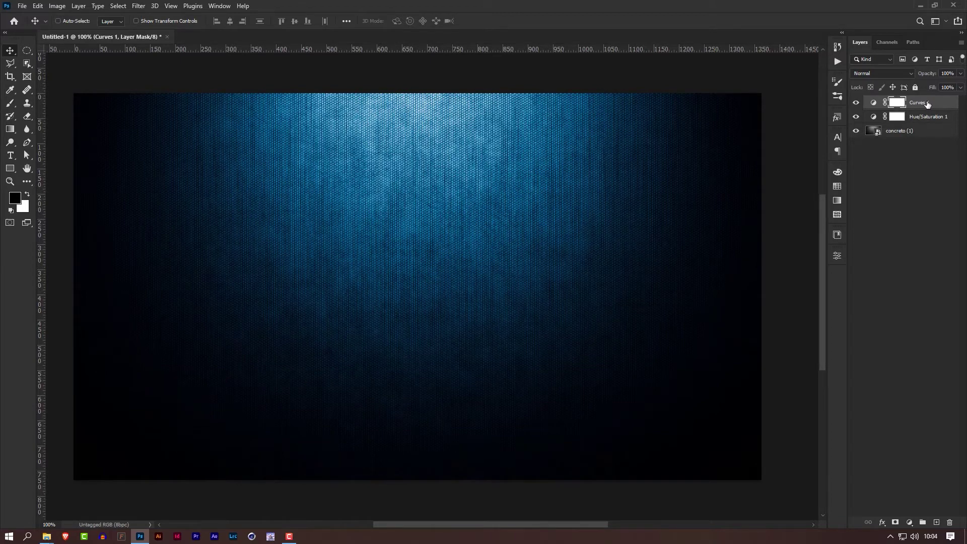
Group the Curves, Hue/Saturation and concrete texture layers and name the group BG
shift+click(925, 132)
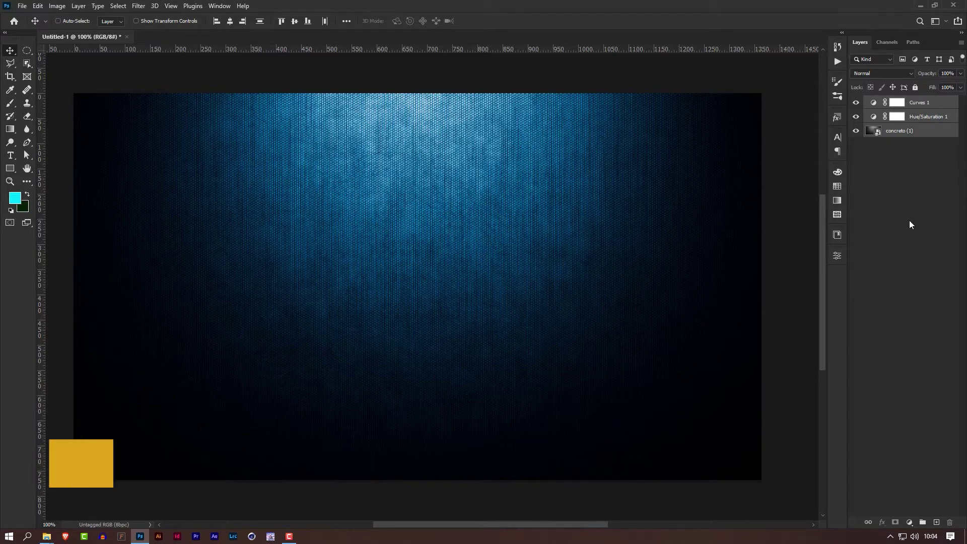
key(ctrl+g)
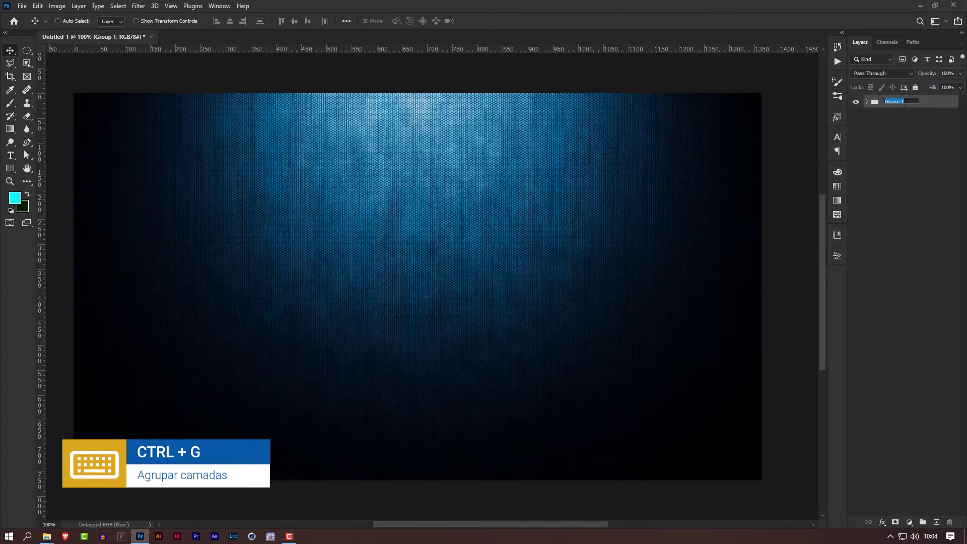
text(BG)
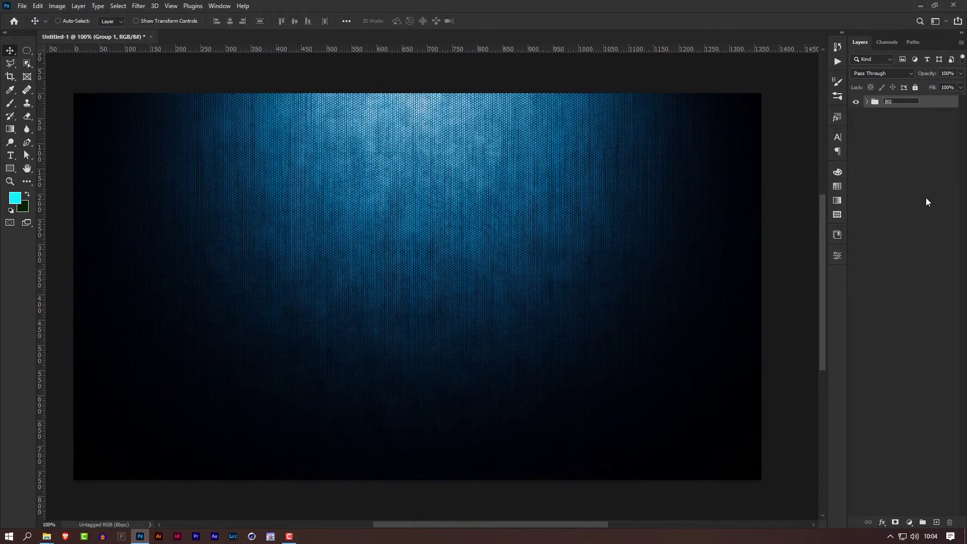
key(Return)
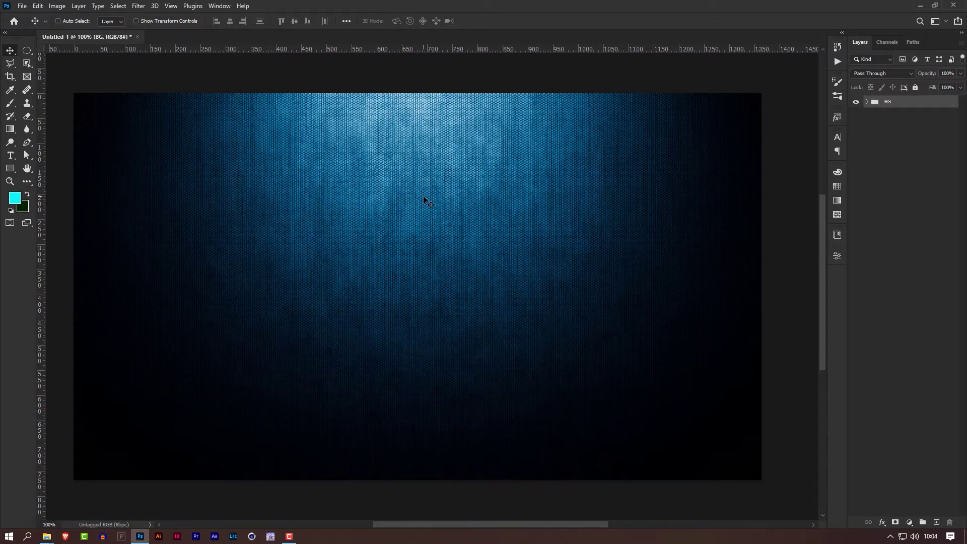
Add the text "BLACK" in cyan Neon Planet near the upper middle of the canvas
click(10, 156)
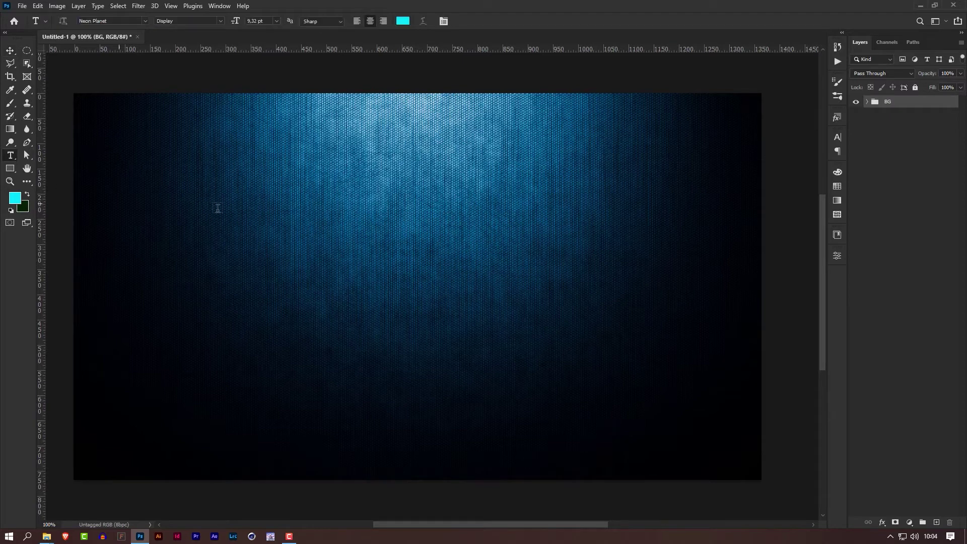
click(415, 204)
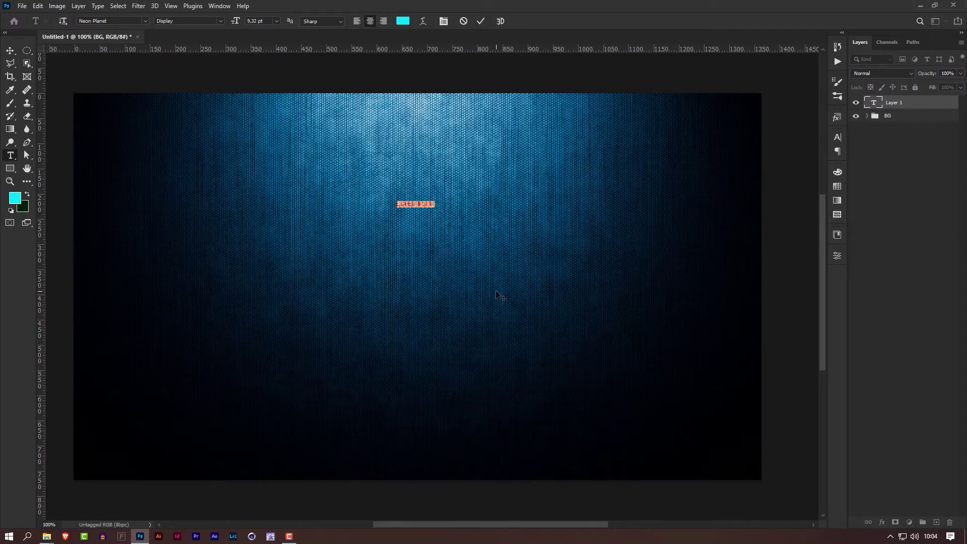
text(BLACK)
click(895, 106)
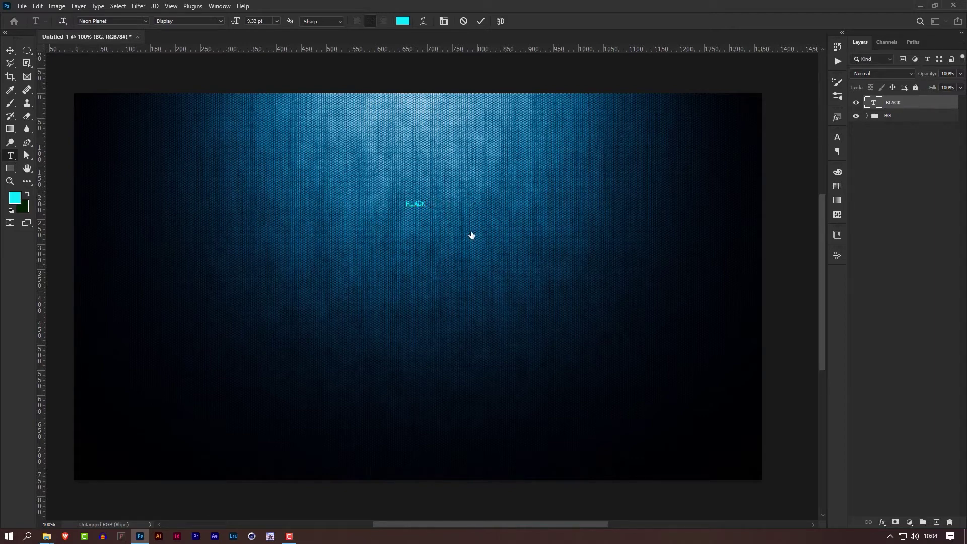
Scale the BLACK text proportionally to about 2048% and centre it horizontally at about X 683 px, Y 285 px
key(ctrl+t)
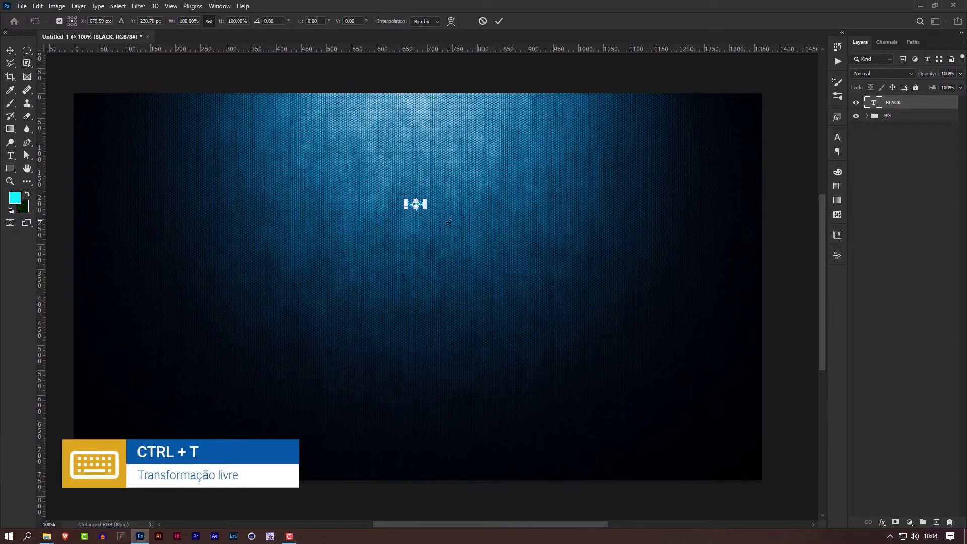
drag(427, 209, 618, 285)
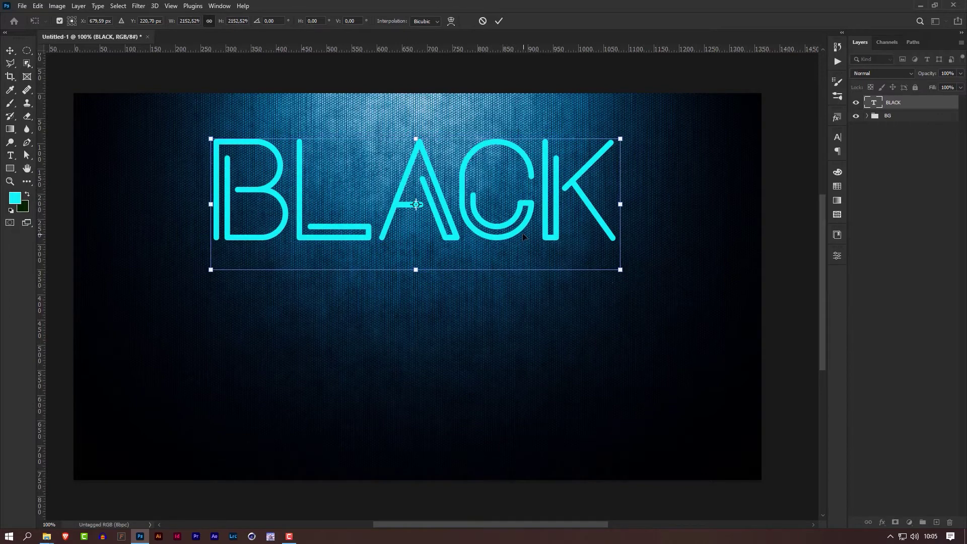
drag(523, 236, 533, 260)
drag(534, 268, 441, 251)
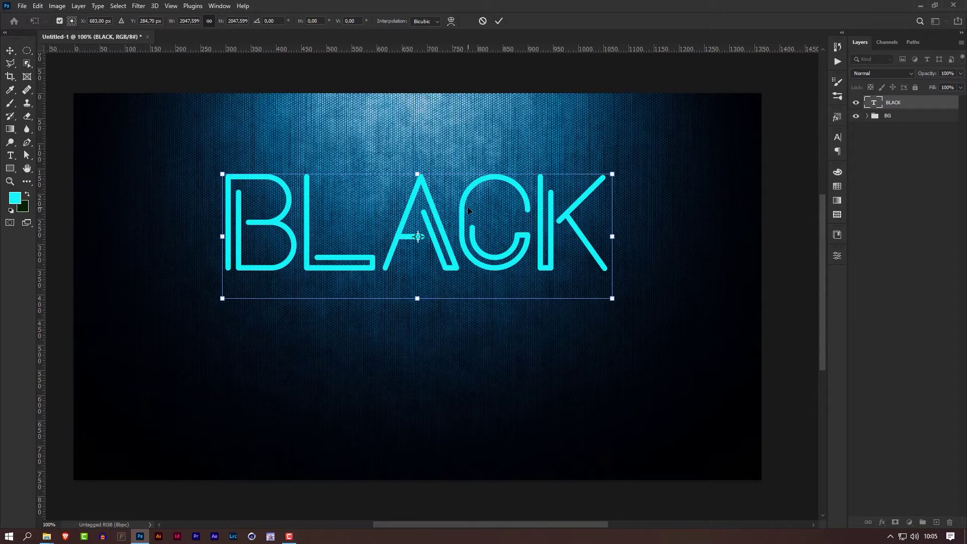
Warp the BLACK text with the Arch style at a bend of about 23.3%
click(451, 23)
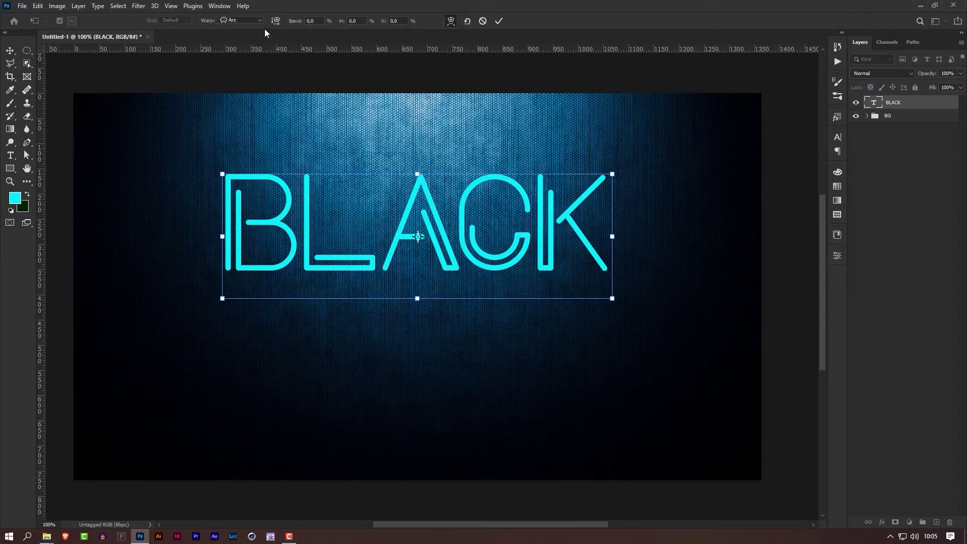
click(250, 20)
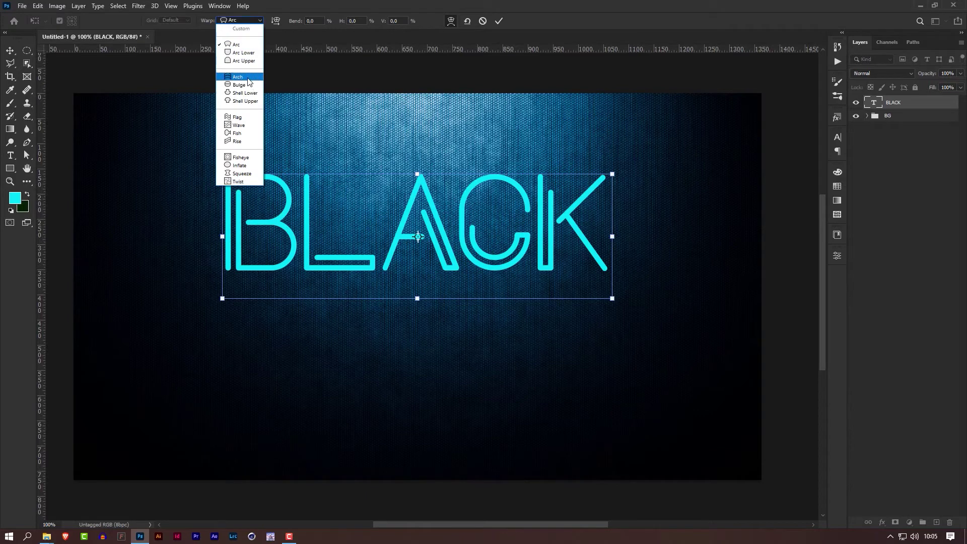
click(243, 78)
click(243, 77)
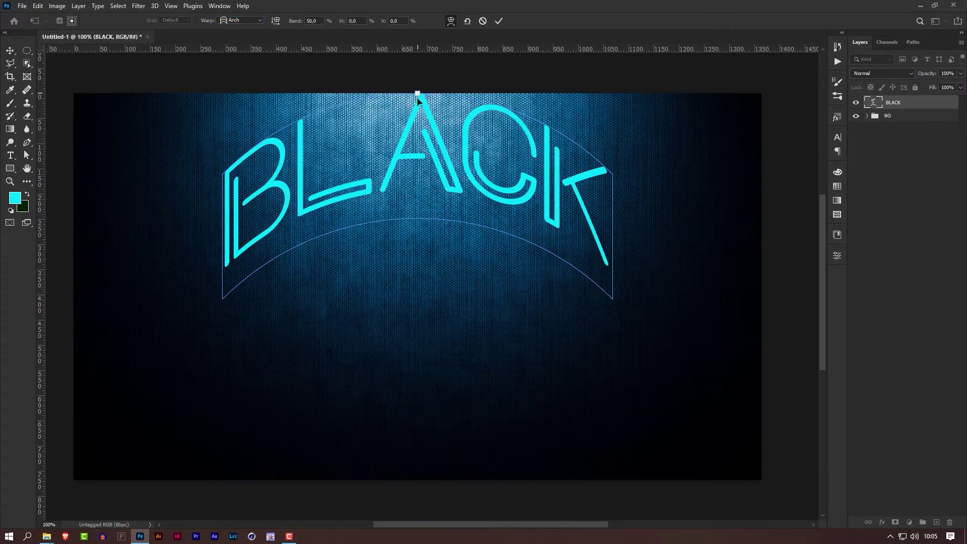
drag(418, 94, 425, 140)
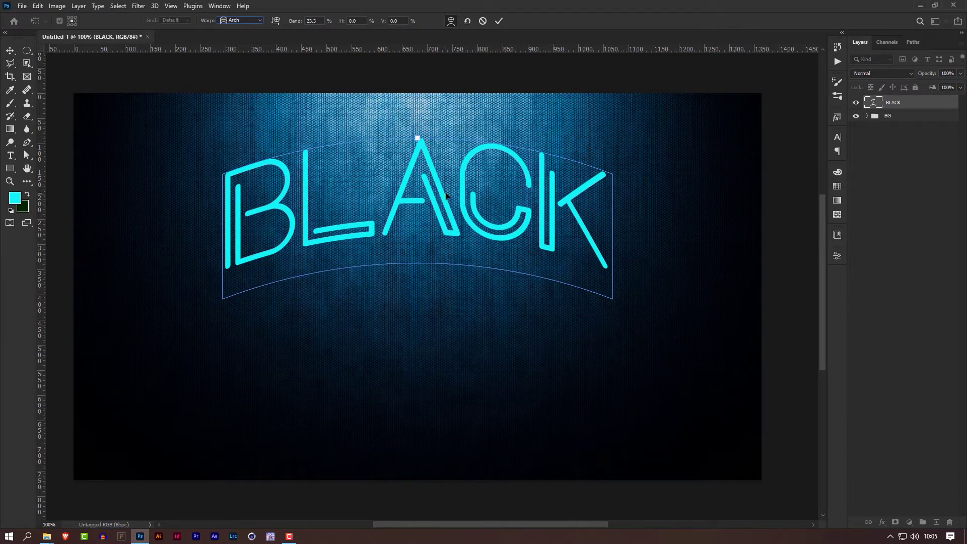
click(499, 21)
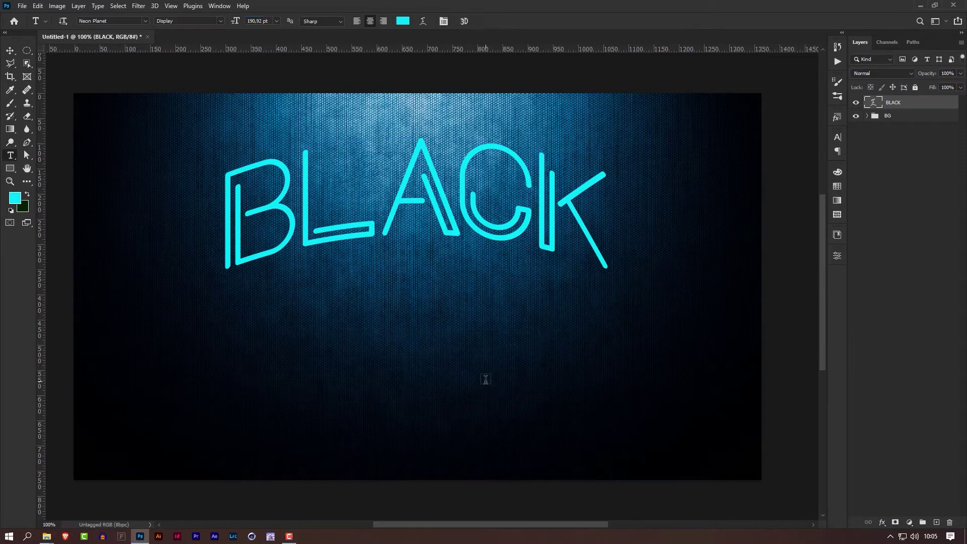
Add the text "Friday" as a separate text layer below the BLACK text
click(410, 299)
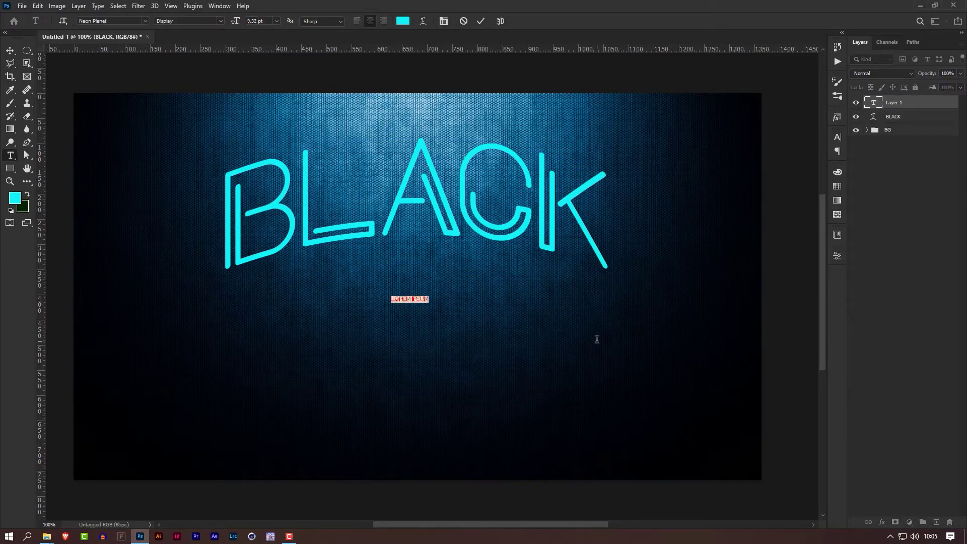
key(BackSpace)
text(FRIDAY)
click(913, 103)
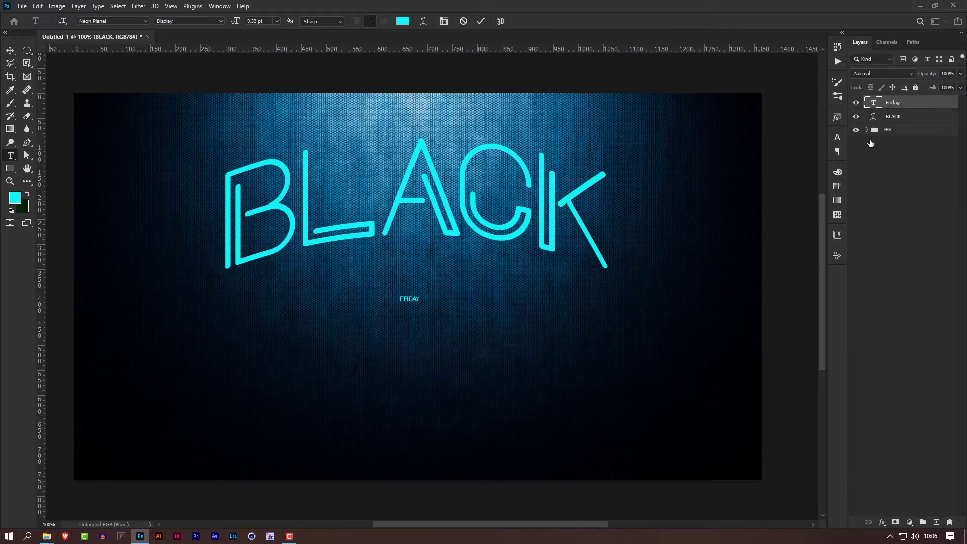
Enlarge the Friday text proportionally to about 72 pt and move it close beneath the BLACK text
key(ctrl+t)
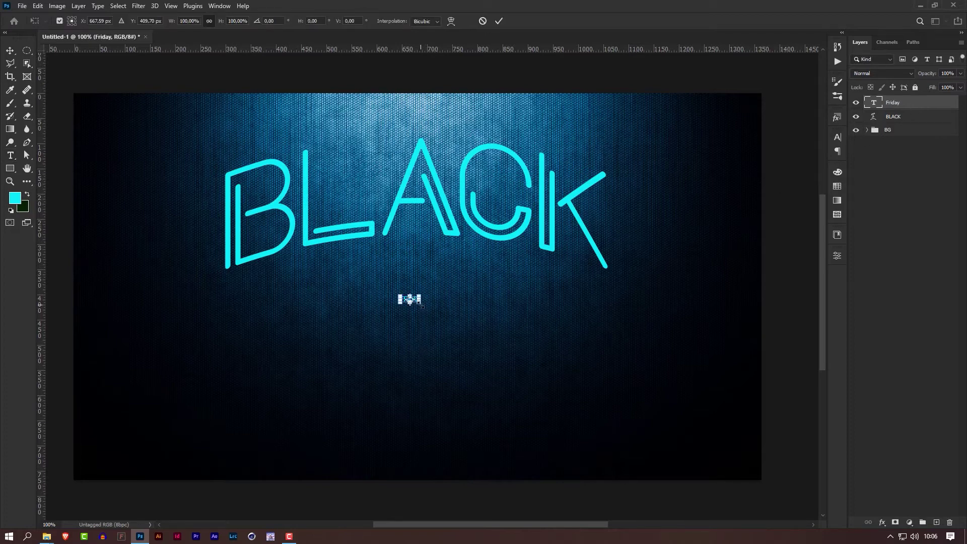
drag(420, 303, 542, 364)
key(Return)
key(t)
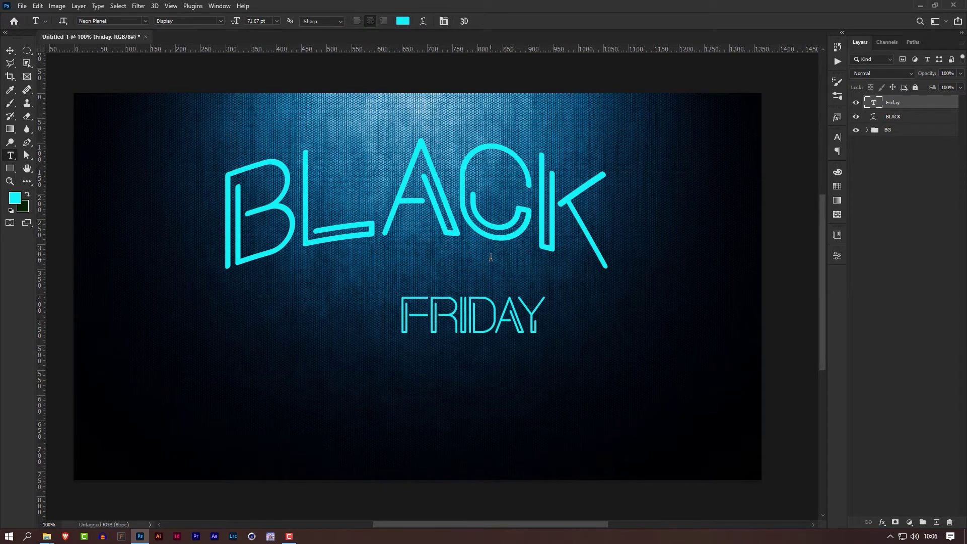
key(v)
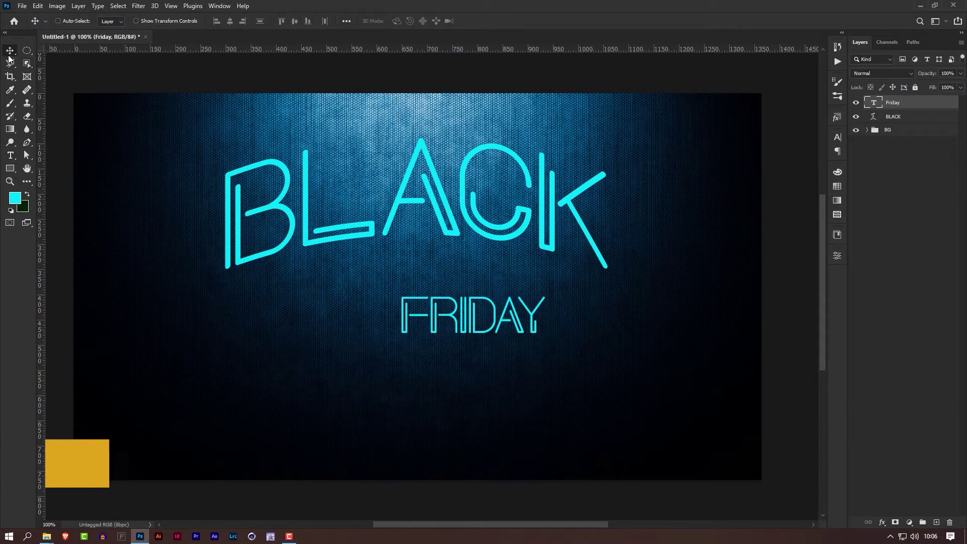
drag(488, 310, 463, 301)
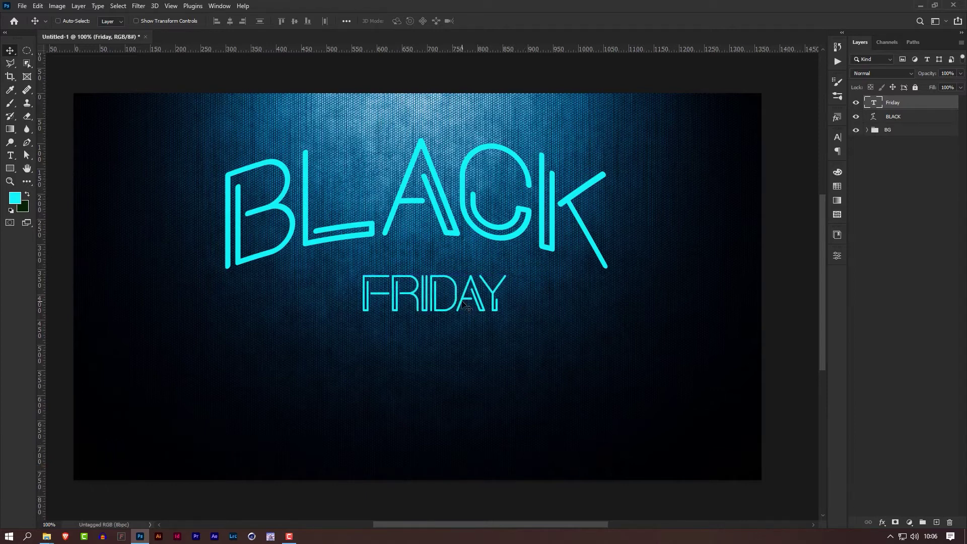
Select the BLACK text together with the Friday text and move both slightly down the canvas
key(ctrl)
ctrl+shift+click(549, 190)
drag(541, 207, 543, 228)
Reposition the Friday text under BLACK, nudge it 20 px to the right, and deselect all layers
click(938, 119)
drag(493, 325, 479, 318)
click(917, 107)
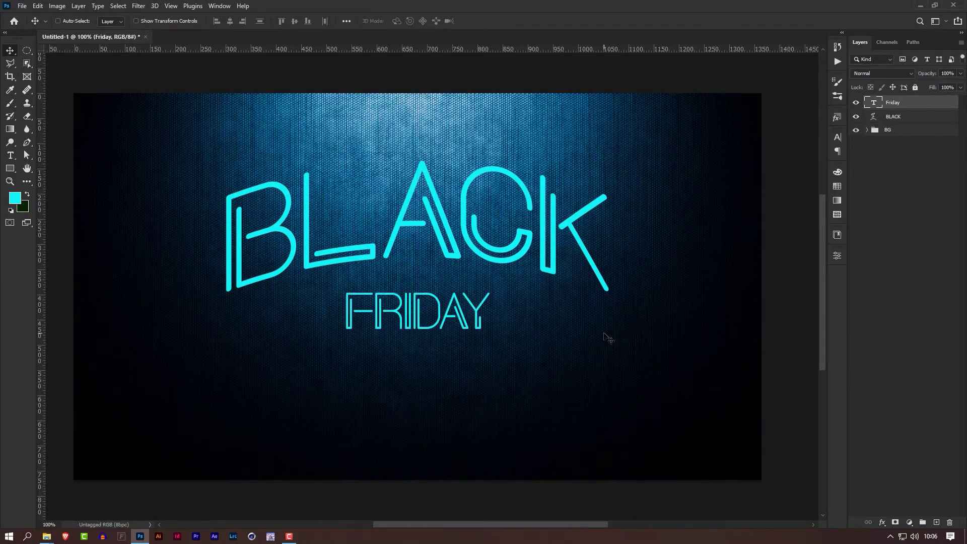
key(shift+Right)
key(shift+Right)
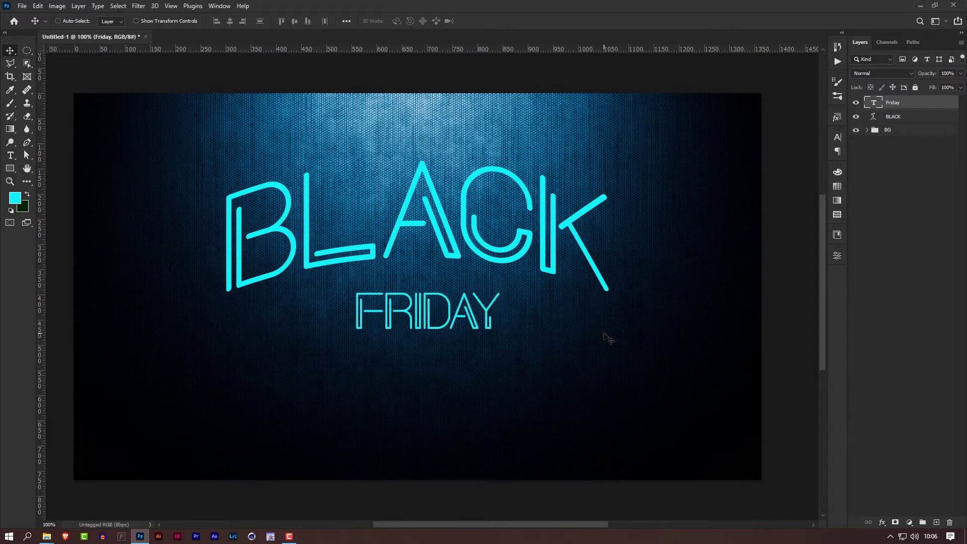
click(932, 196)
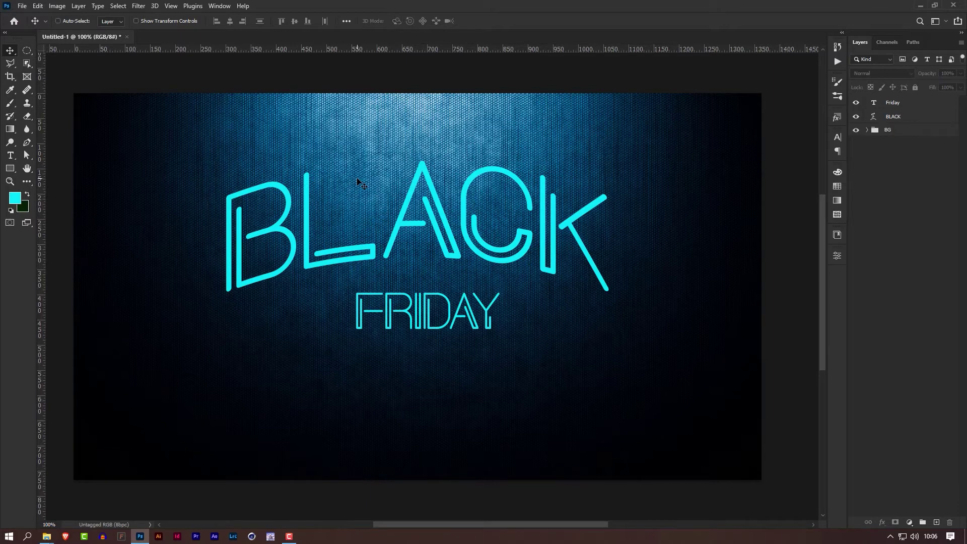
Draw a square shape of about 498 × 498 px over the text with no fill and a white stroke
click(11, 169)
right_click(11, 170)
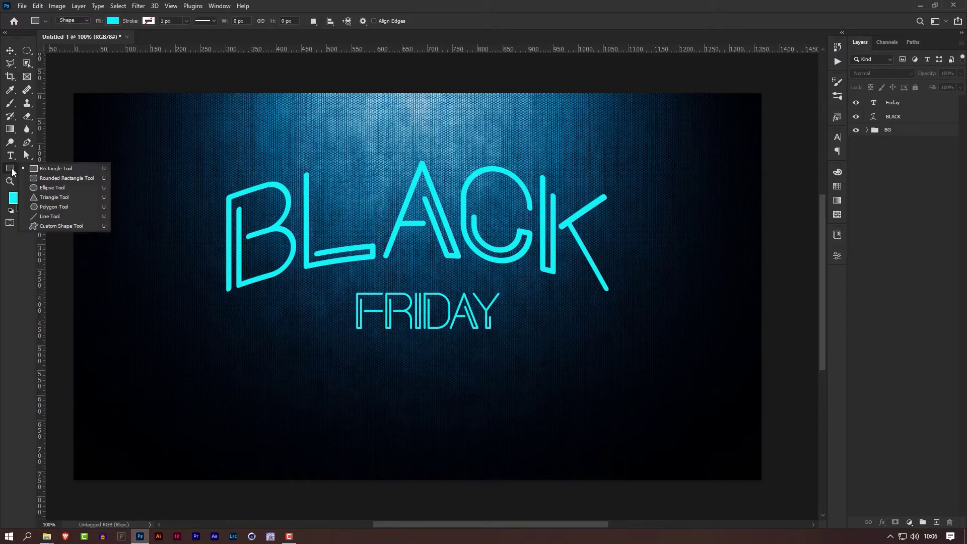
click(62, 168)
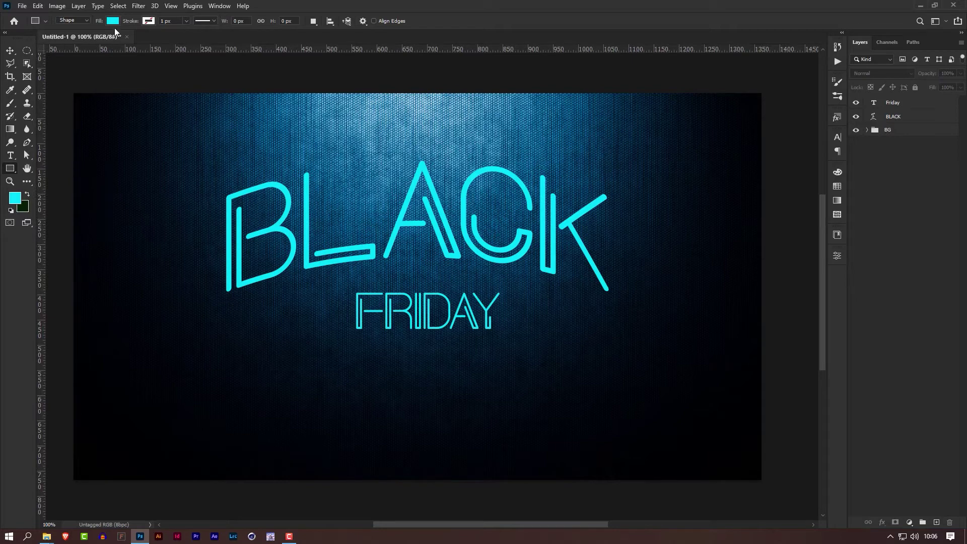
click(74, 19)
click(114, 21)
click(113, 22)
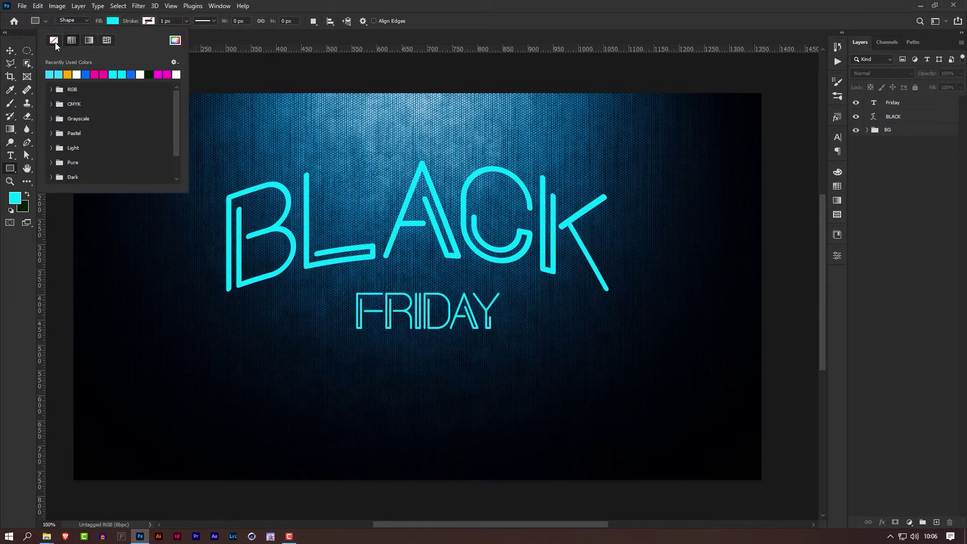
click(54, 41)
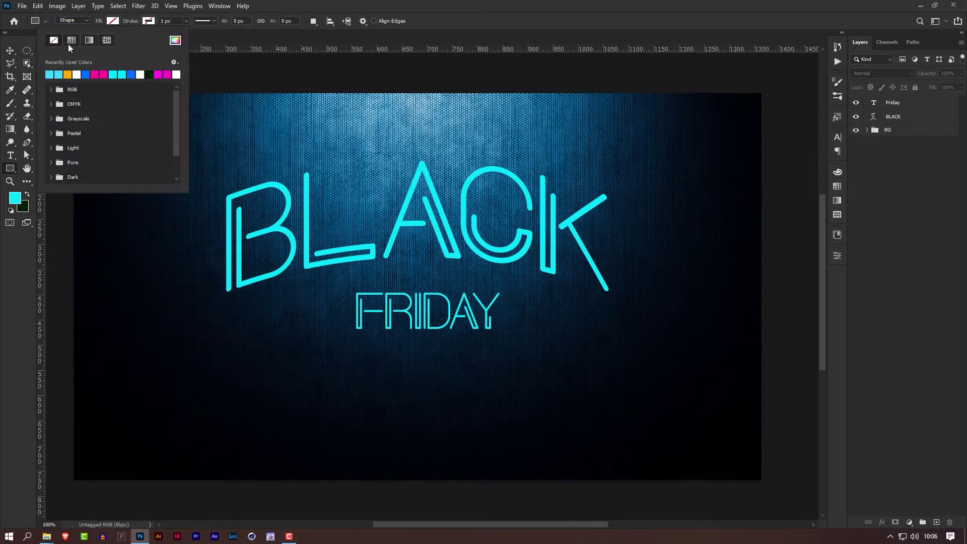
click(147, 23)
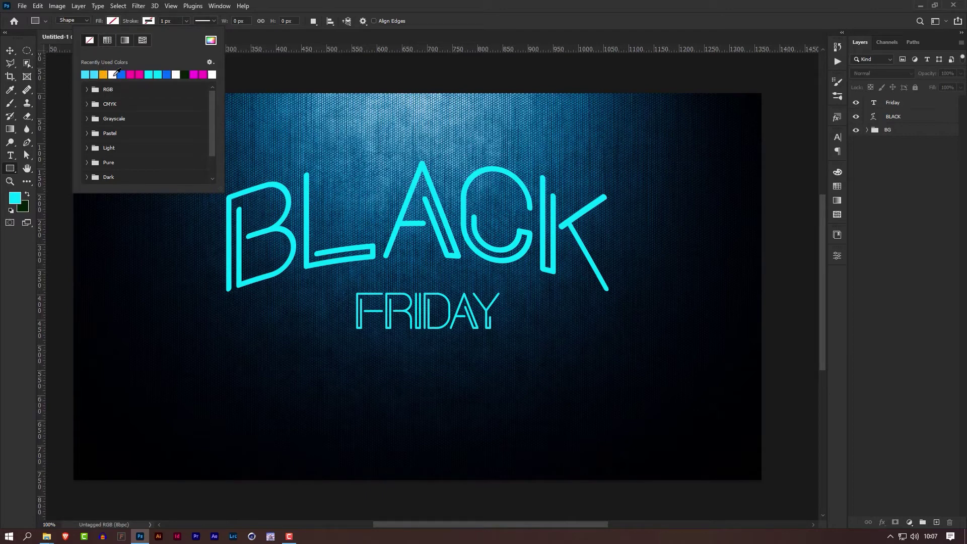
click(113, 75)
click(313, 5)
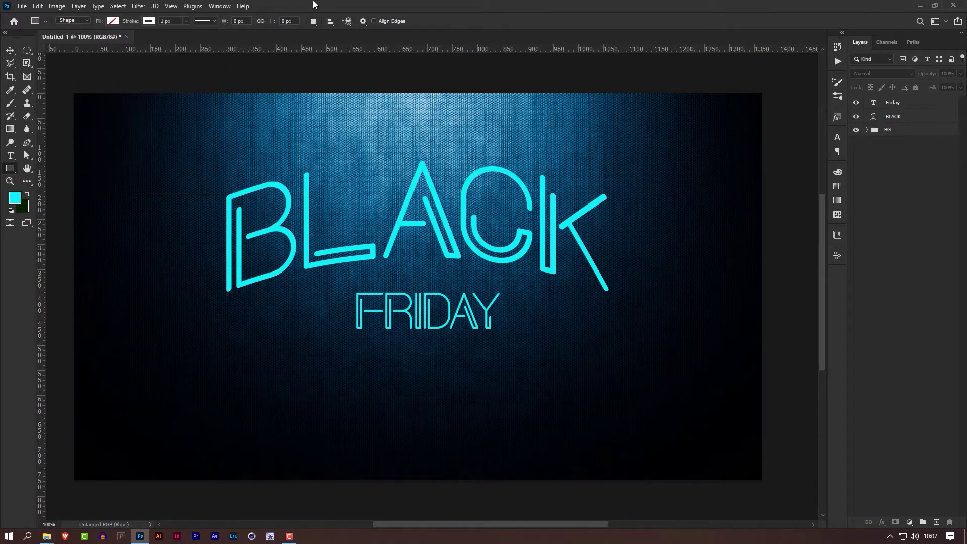
drag(401, 260, 632, 402)
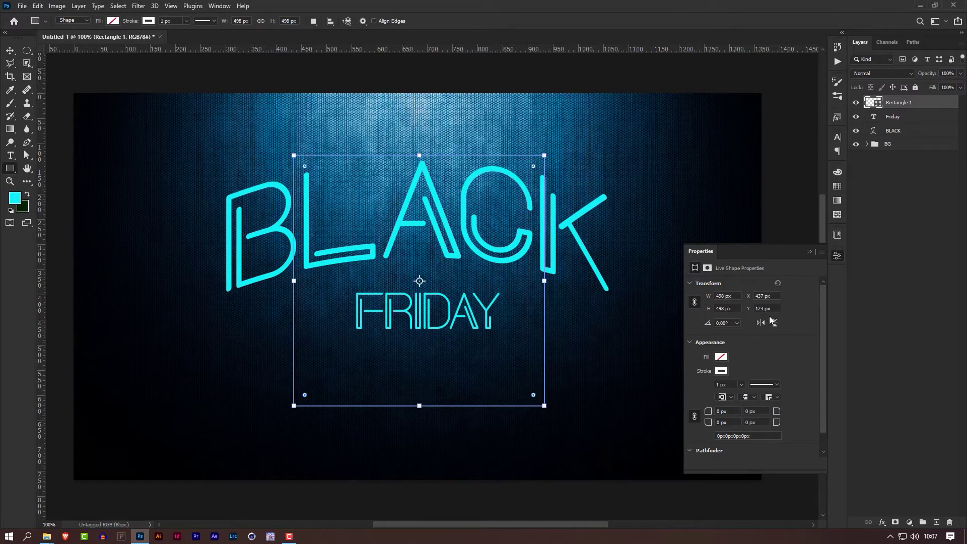
Set the square's stroke width to 12 px
click(703, 382)
click(175, 22)
click(741, 385)
drag(741, 399, 751, 397)
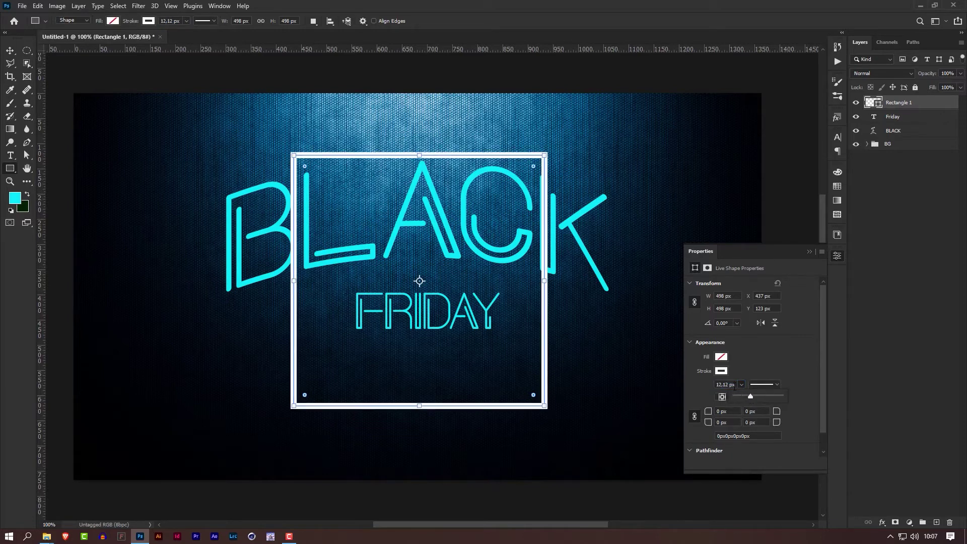
double_click(733, 385)
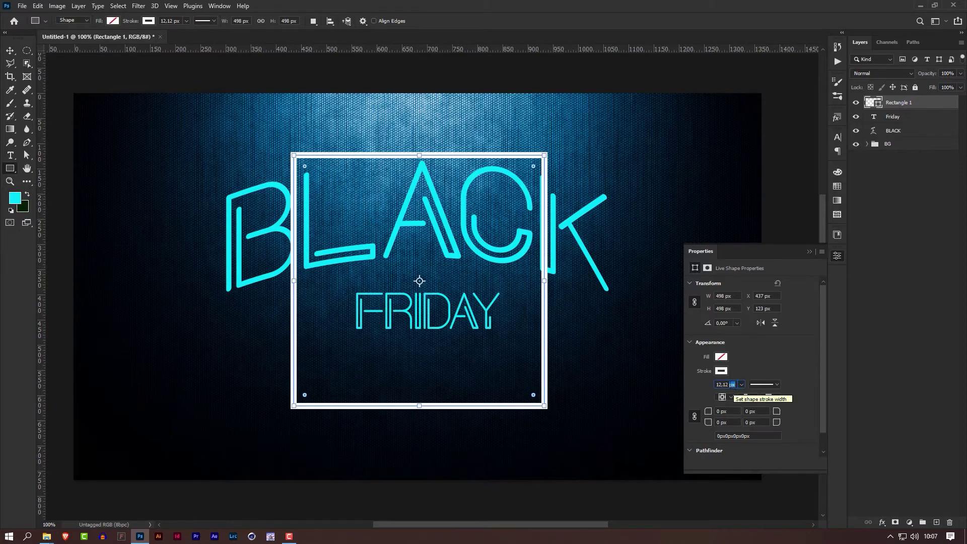
double_click(720, 384)
text(12)
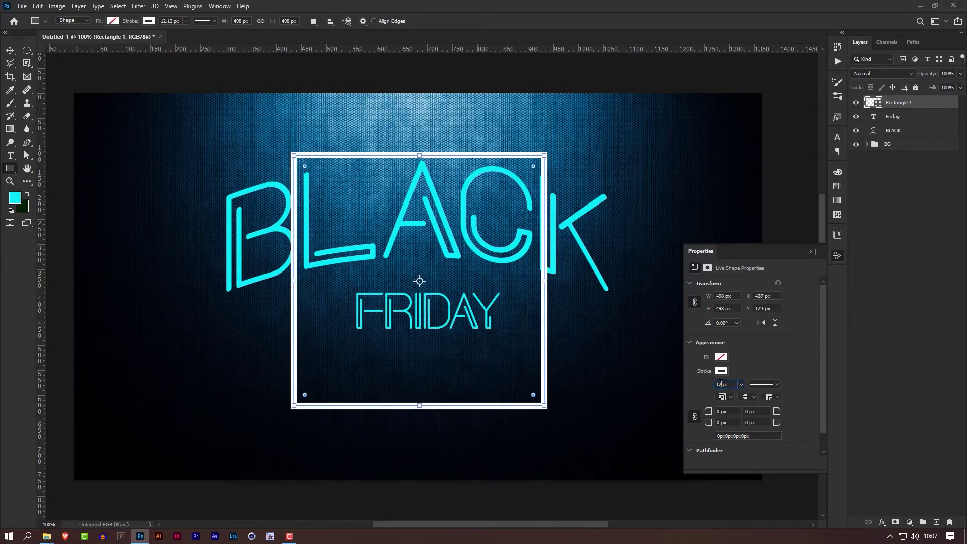
key(Return)
Give the square's stroke round line caps and round corner joins
click(747, 397)
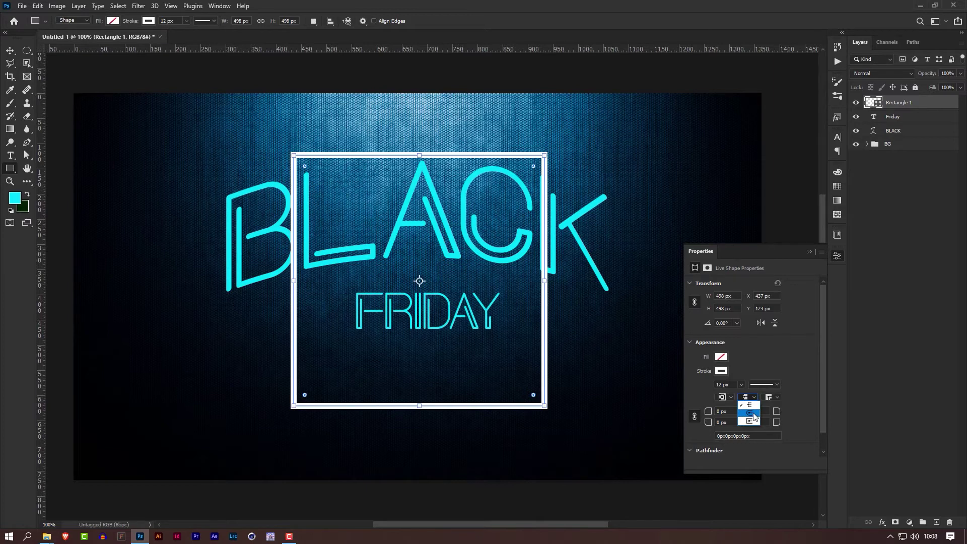
click(753, 416)
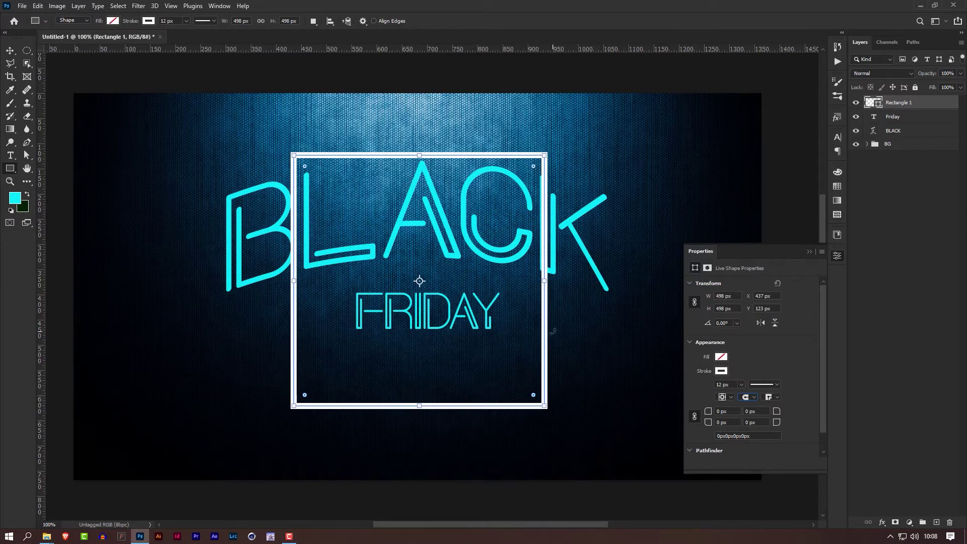
click(774, 400)
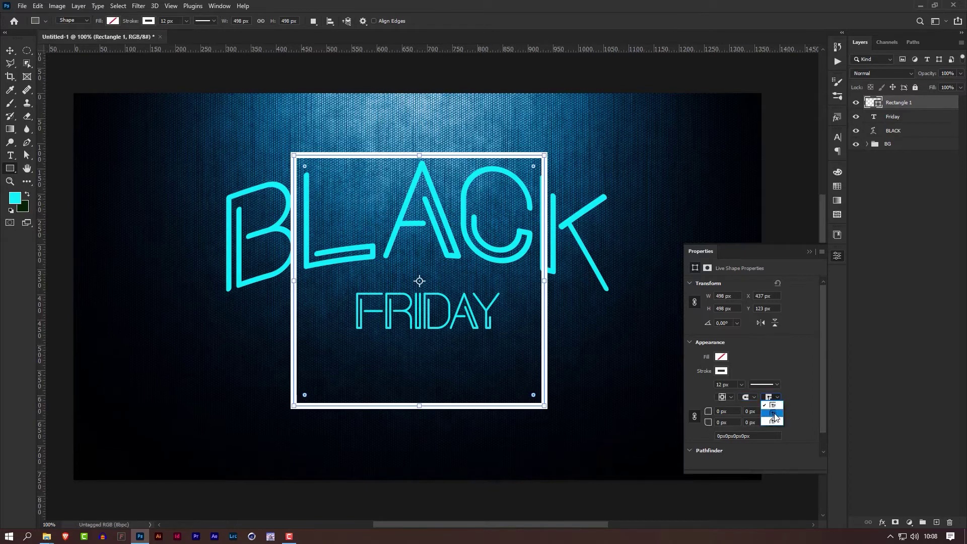
click(774, 415)
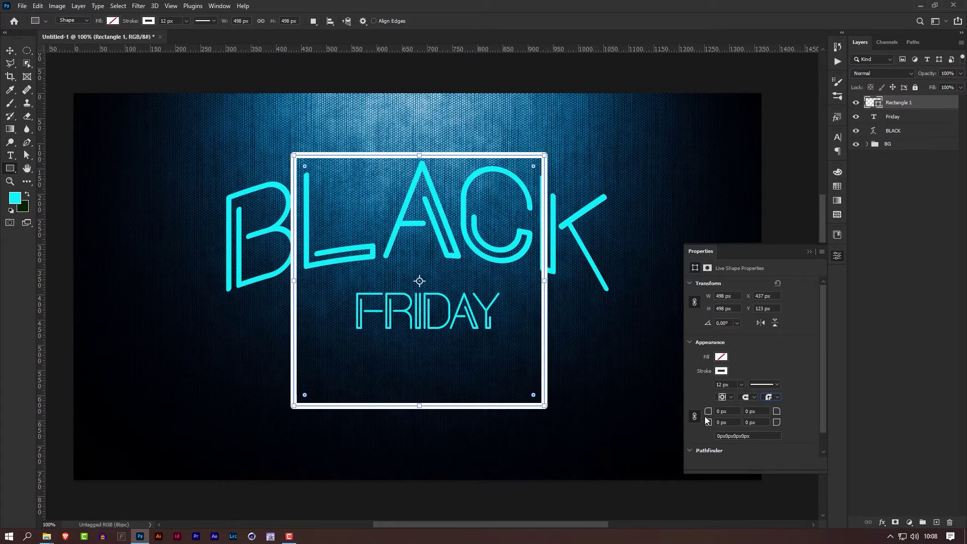
Round all four corners of the square slightly and equally, then deselect its path
mouse_move(708, 415)
mouse_down()
mouse_move(721, 415)
mouse_move(708, 415)
mouse_up()
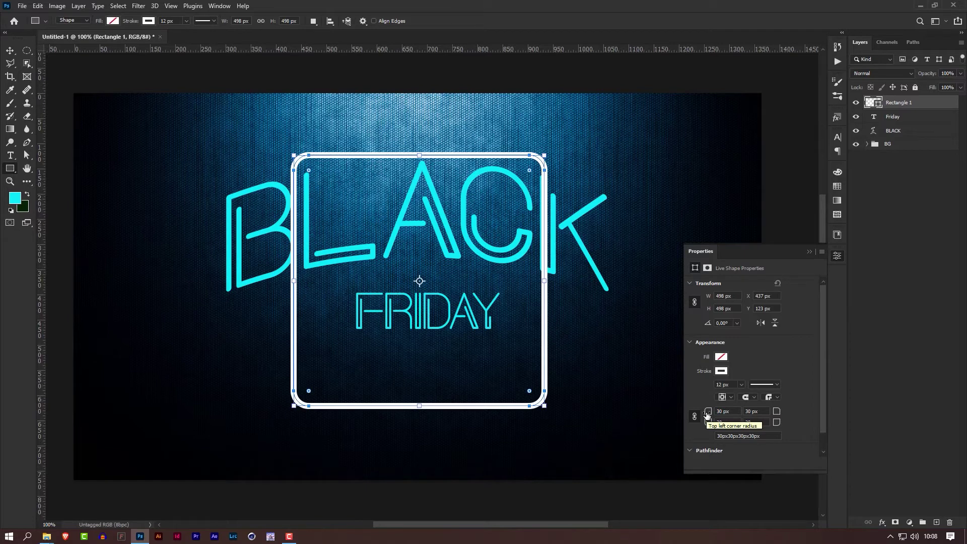
drag(707, 414, 704, 415)
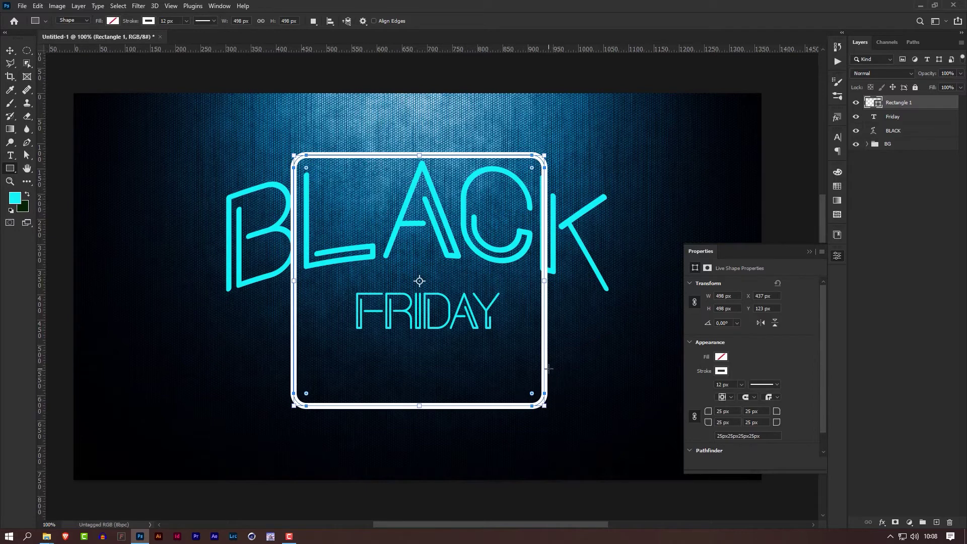
drag(710, 415, 707, 414)
click(810, 251)
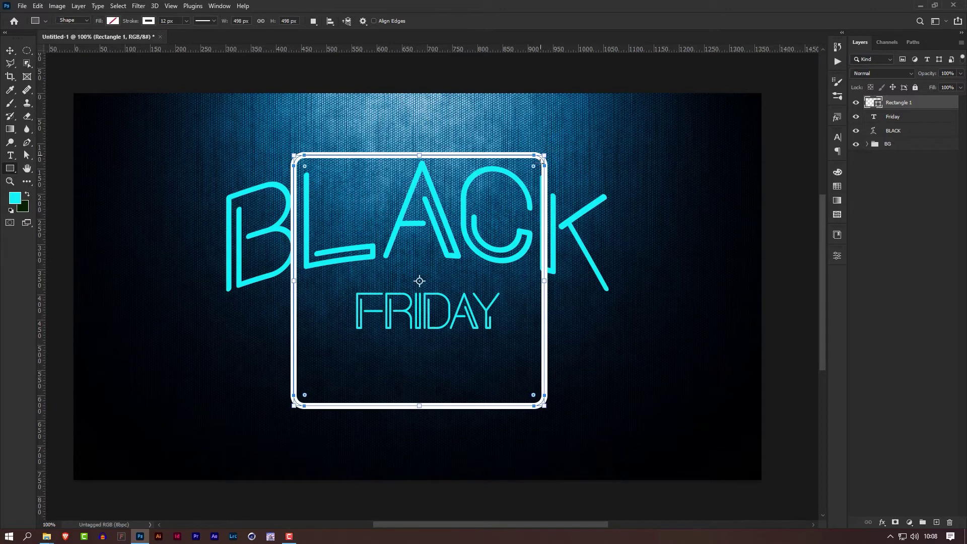
key(Return)
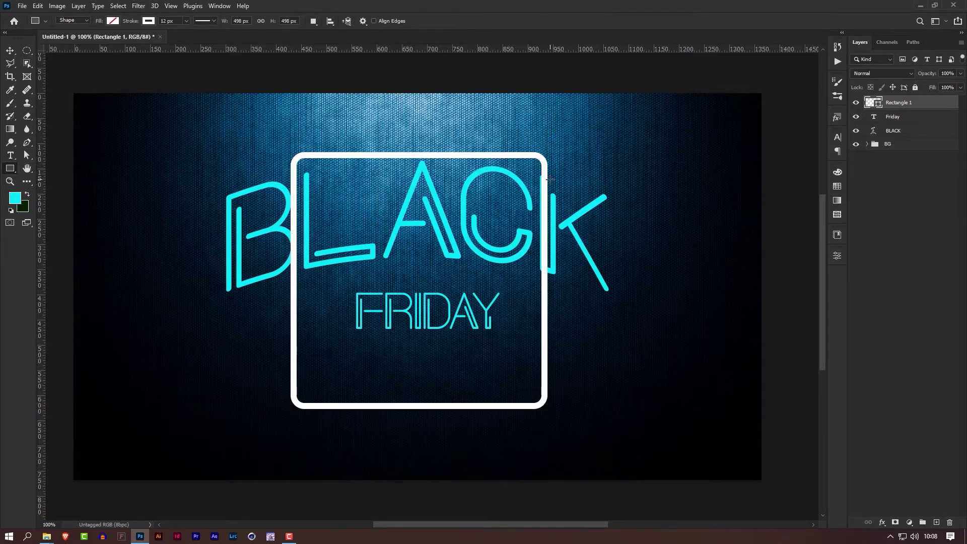
Rotate the rounded square by -45° so it stands as a diamond around the text
key(ctrl+t)
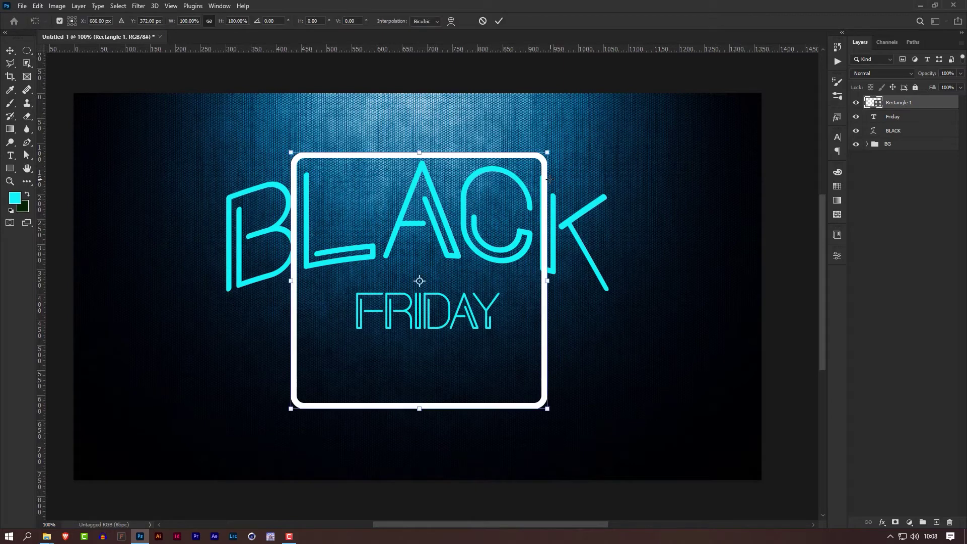
drag(561, 145, 432, 112)
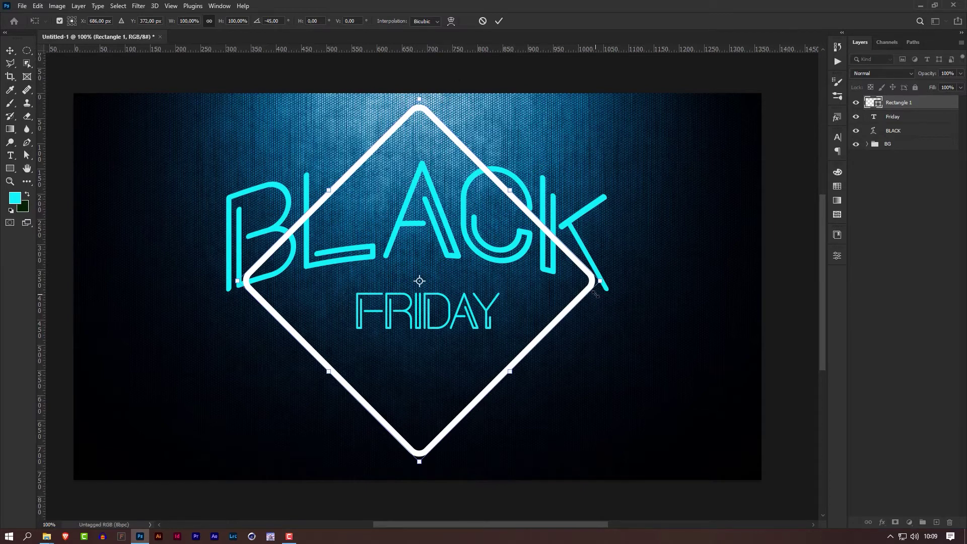
key(Return)
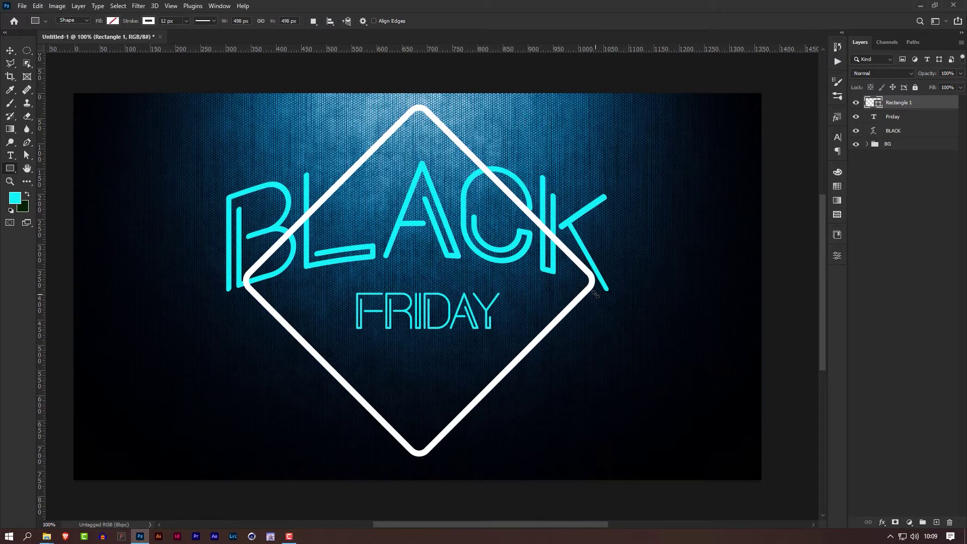
Stretch the diamond to about 134% width, flatten it to about 81% height, and nudge it slightly down
key(ctrl+t)
drag(597, 281, 618, 281)
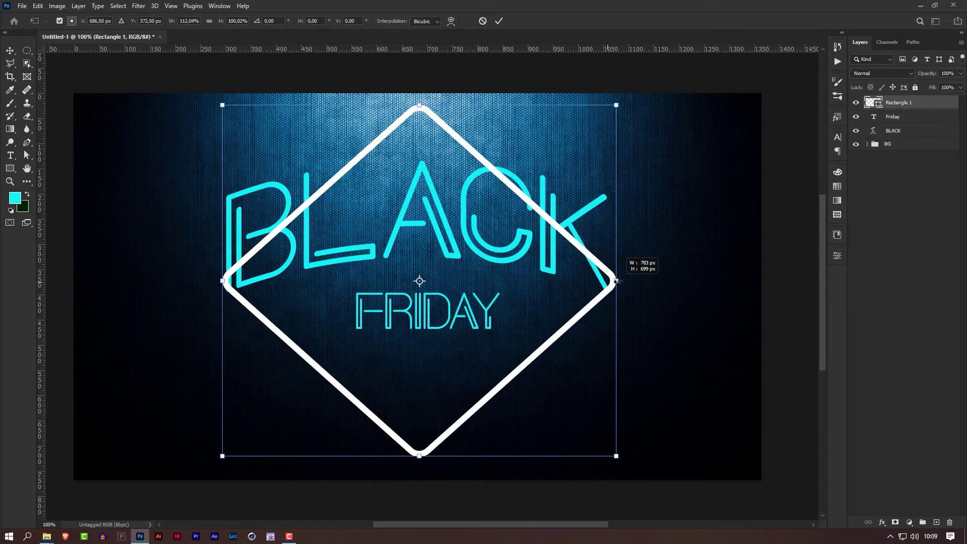
drag(617, 281, 655, 262)
drag(417, 455, 421, 388)
key(Down)
key(Down)
key(Down)
key(Down)
key(Down)
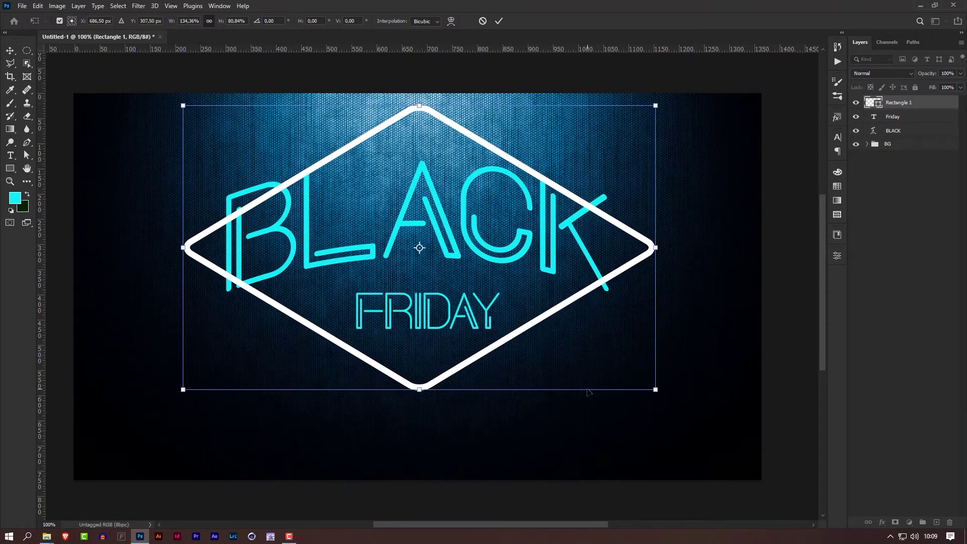
key(Up)
key(Up)
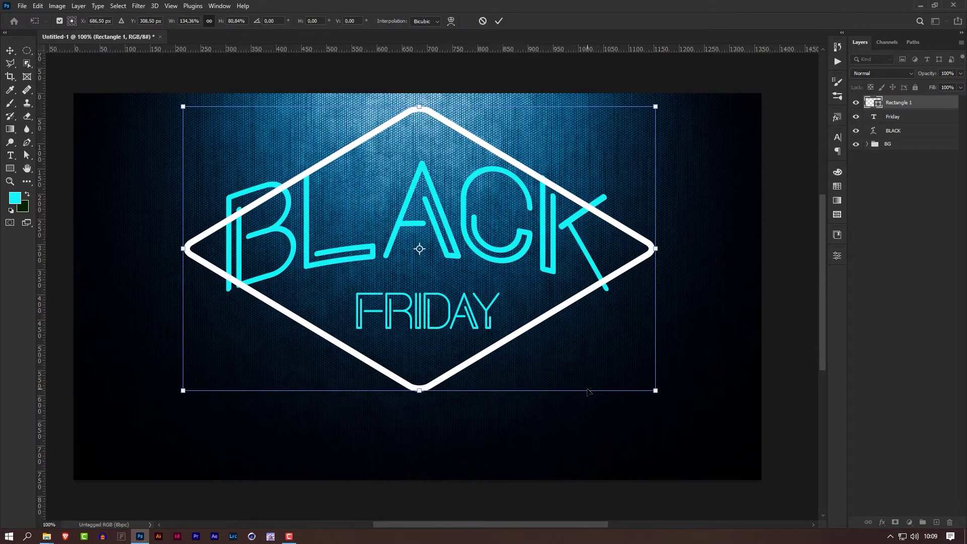
key(Return)
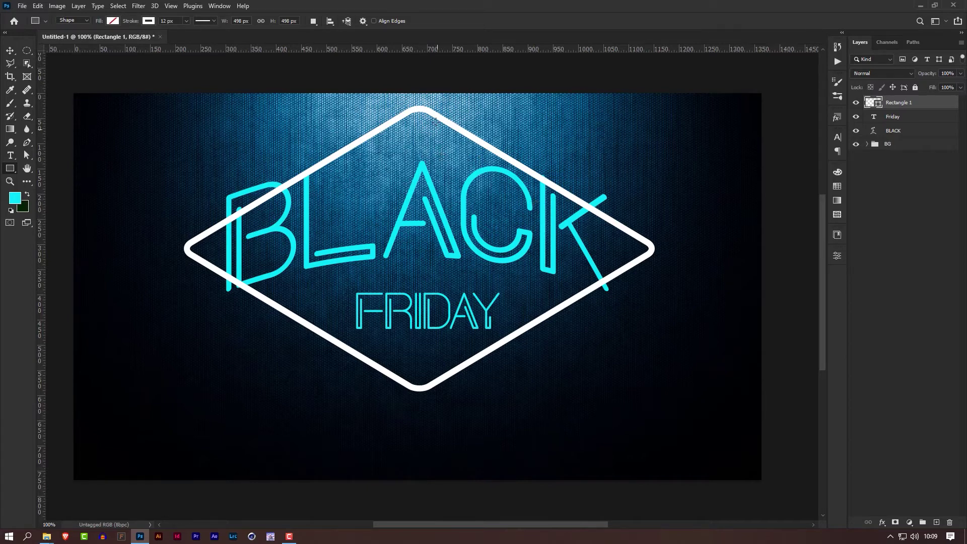
Place four horizontal guides: above BLACK, through its middle, near the base of its letters, and through the FRIDAY text
drag(433, 48, 435, 154)
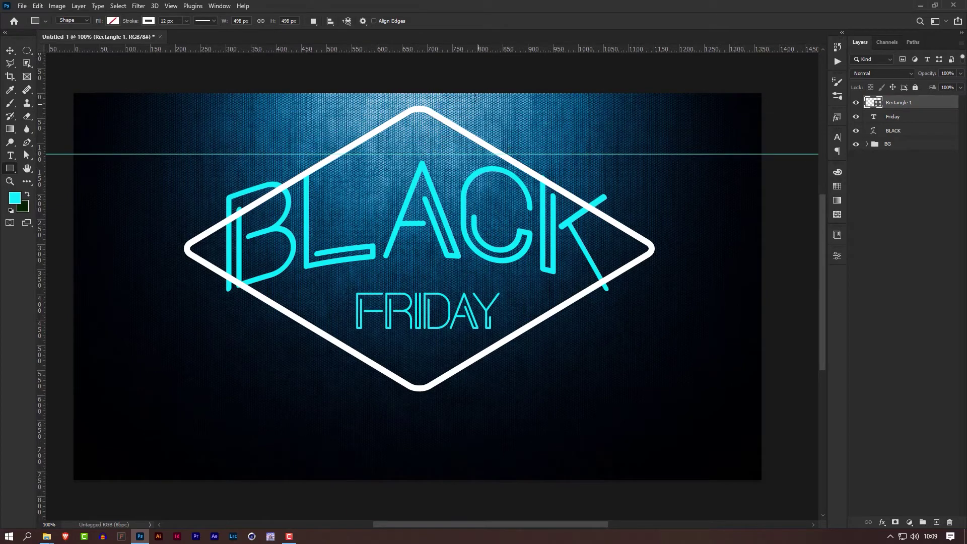
drag(440, 49, 459, 226)
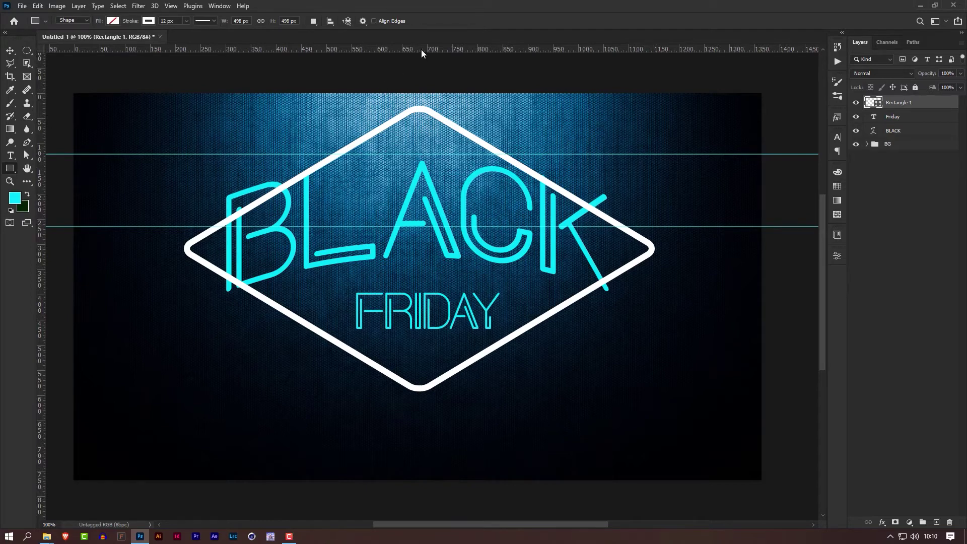
drag(421, 49, 383, 269)
drag(403, 51, 401, 307)
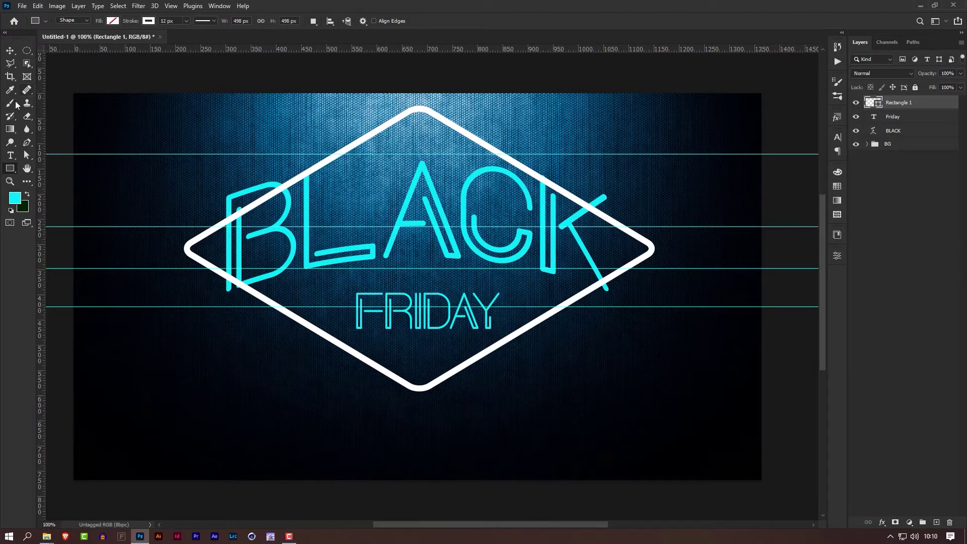
Add anchor points with the Pen tool where the four guides cross both sides of the diamond's path
click(25, 146)
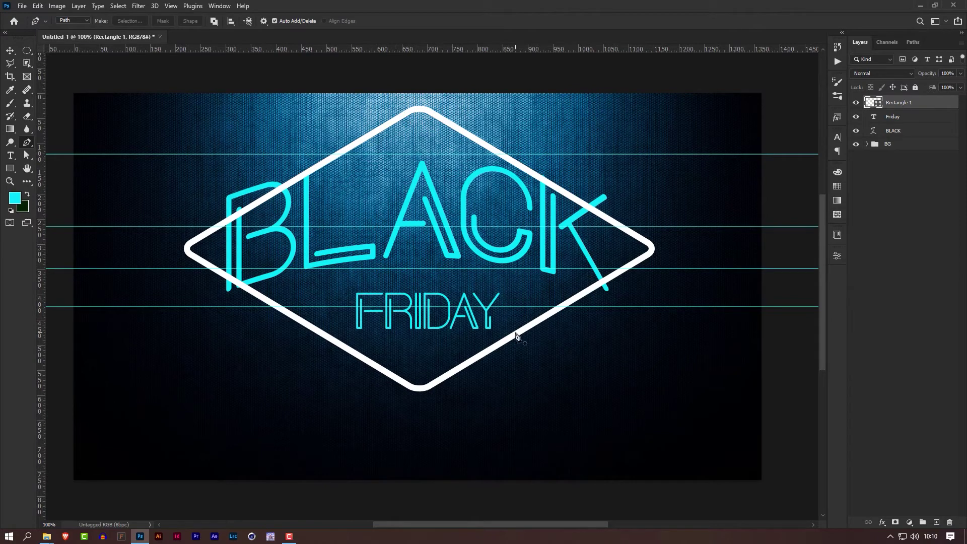
ctrl+click(494, 347)
click(501, 154)
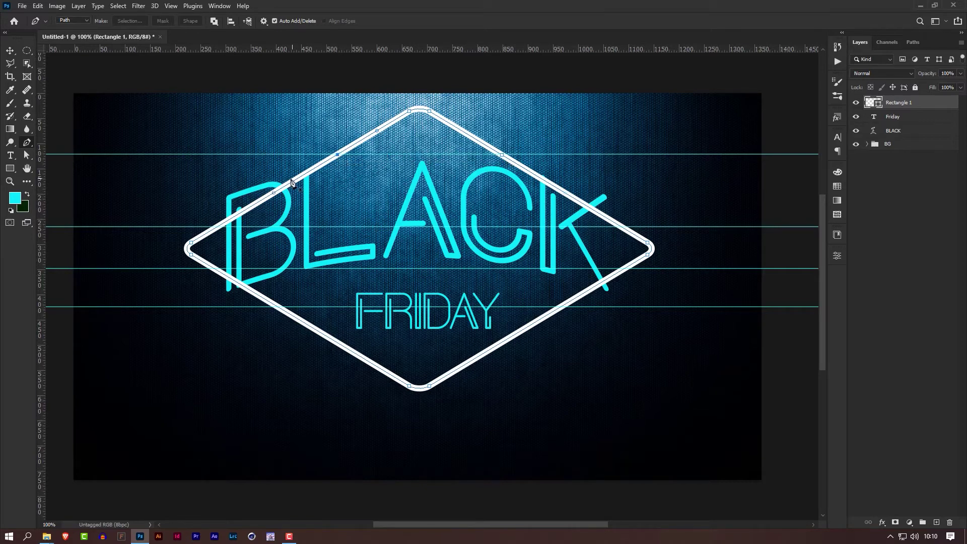
click(219, 226)
click(215, 269)
click(621, 226)
click(626, 268)
click(561, 307)
click(279, 307)
click(300, 320)
click(300, 321)
Delete the diamond's four segments between the upper and lower guide pairs, leaving gaps around the text, and clear the guides
click(543, 179)
click(592, 209)
key(Delete)
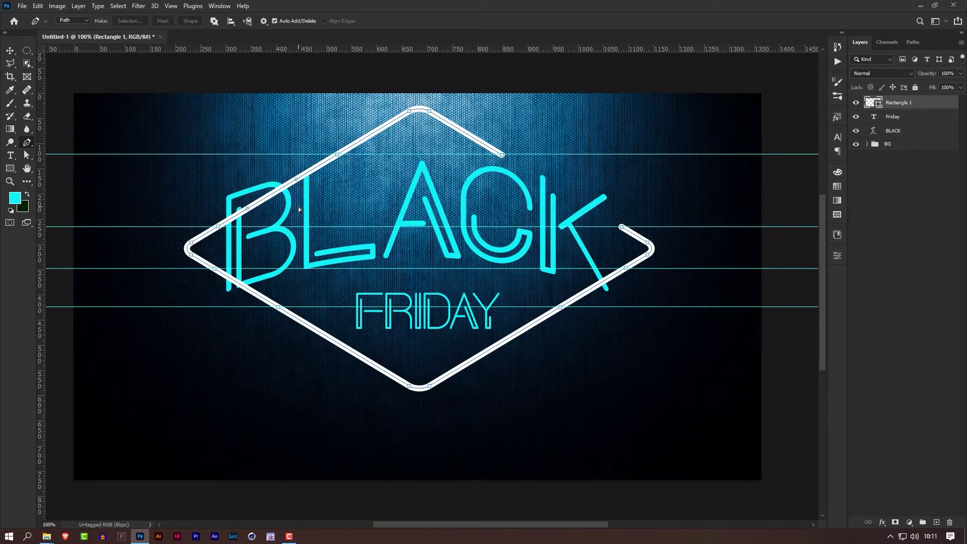
key(Delete)
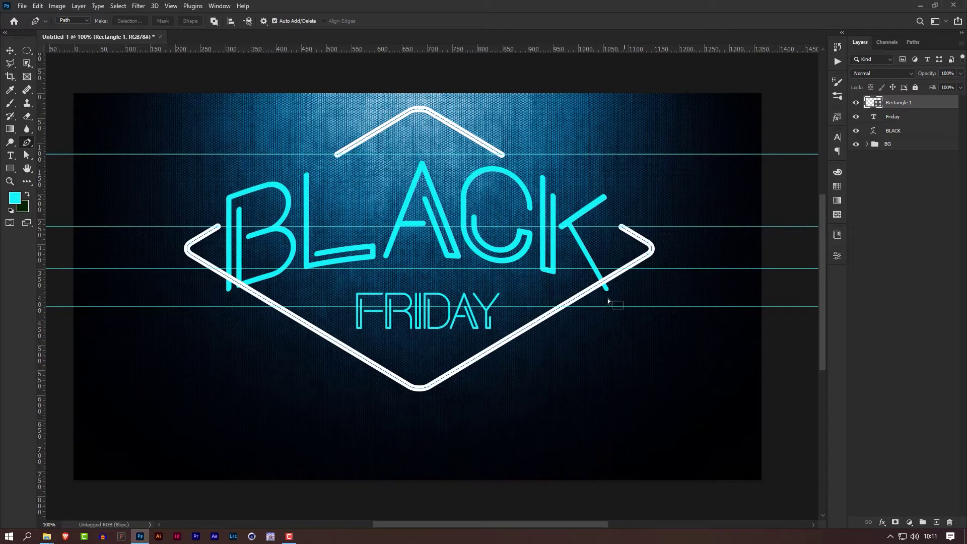
drag(607, 298, 583, 279)
key(Delete)
drag(215, 300, 258, 274)
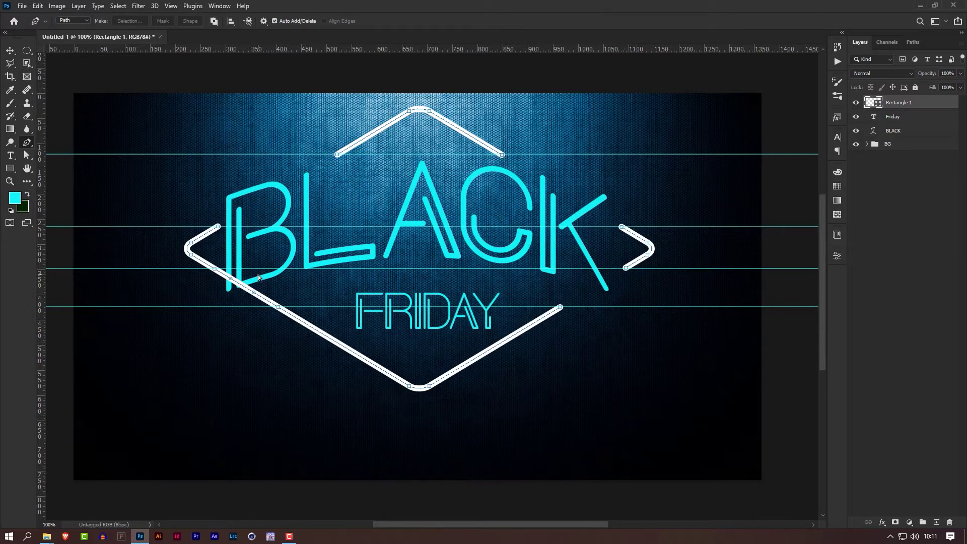
key(Delete)
click(171, 6)
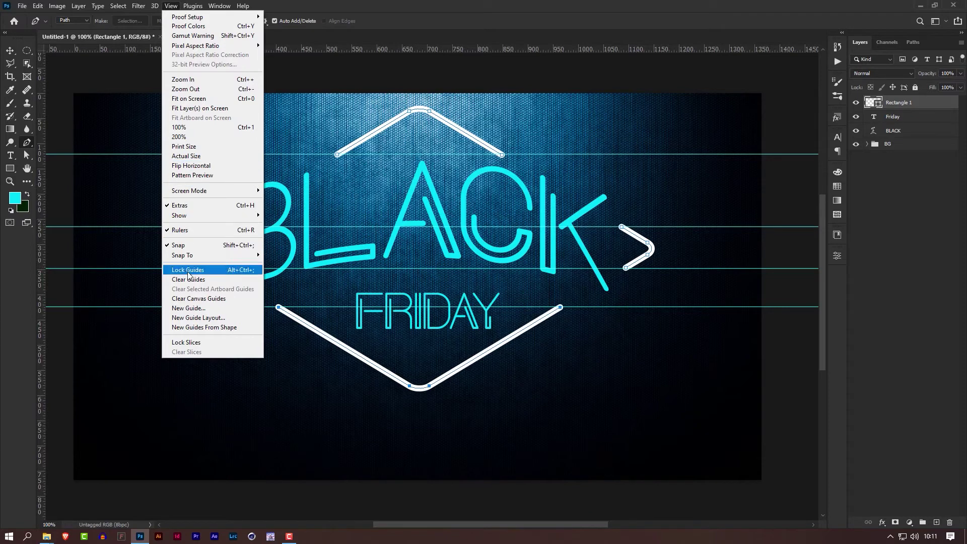
click(215, 280)
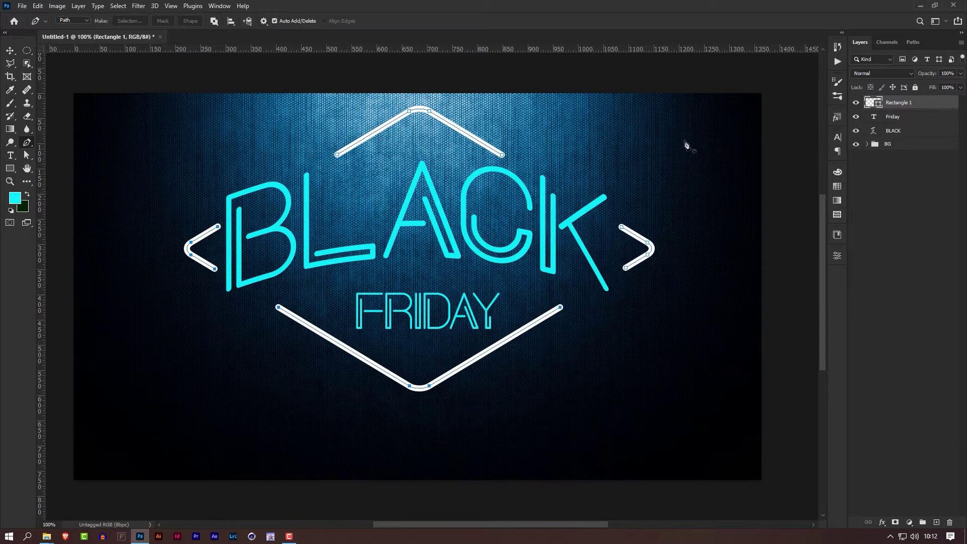
Add a white Color Overlay in Normal mode at 50% opacity to the BLACK layer
click(524, 329)
click(524, 329)
click(924, 132)
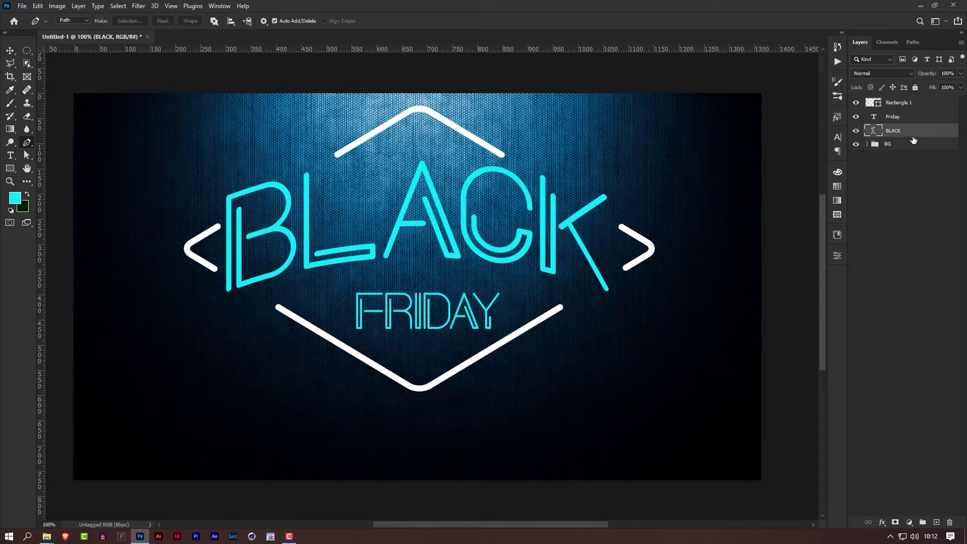
double_click(938, 133)
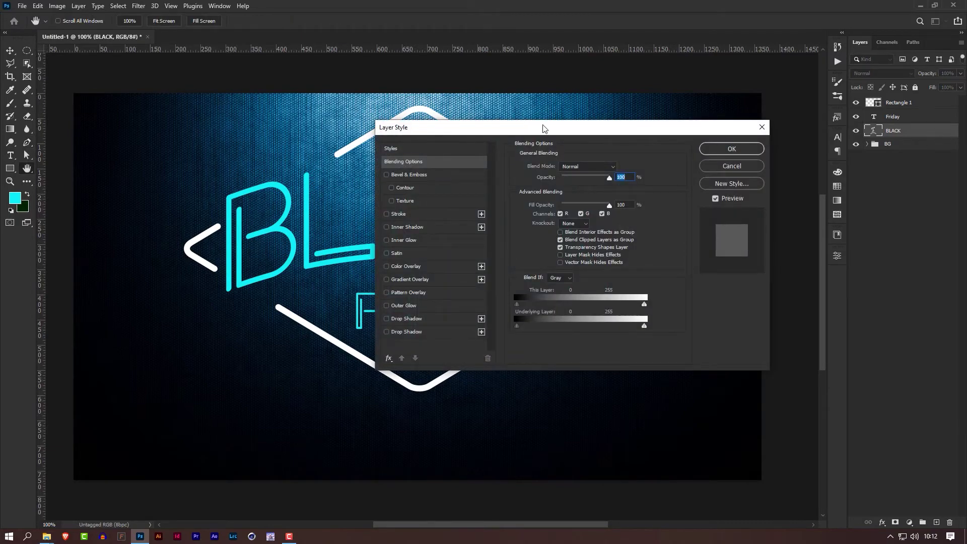
drag(552, 127, 594, 97)
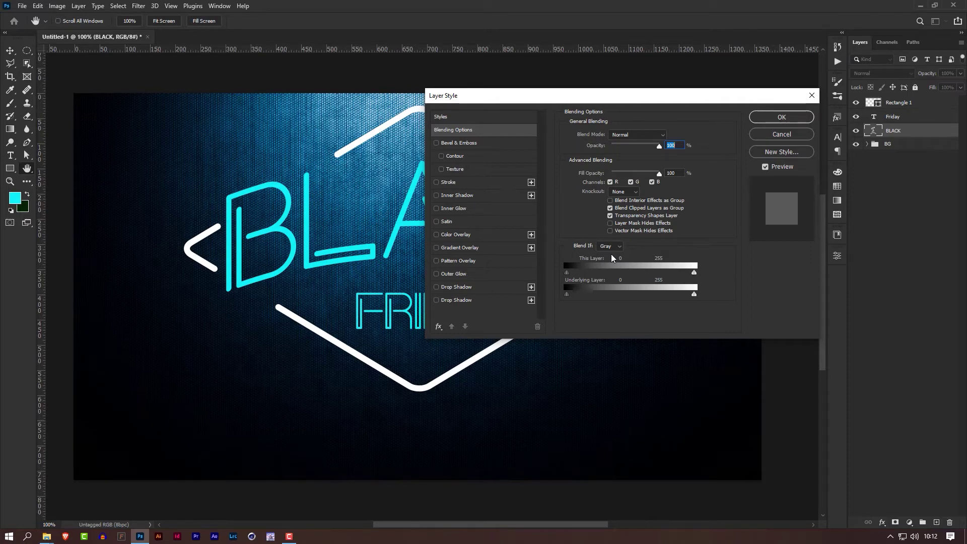
drag(502, 99, 535, 79)
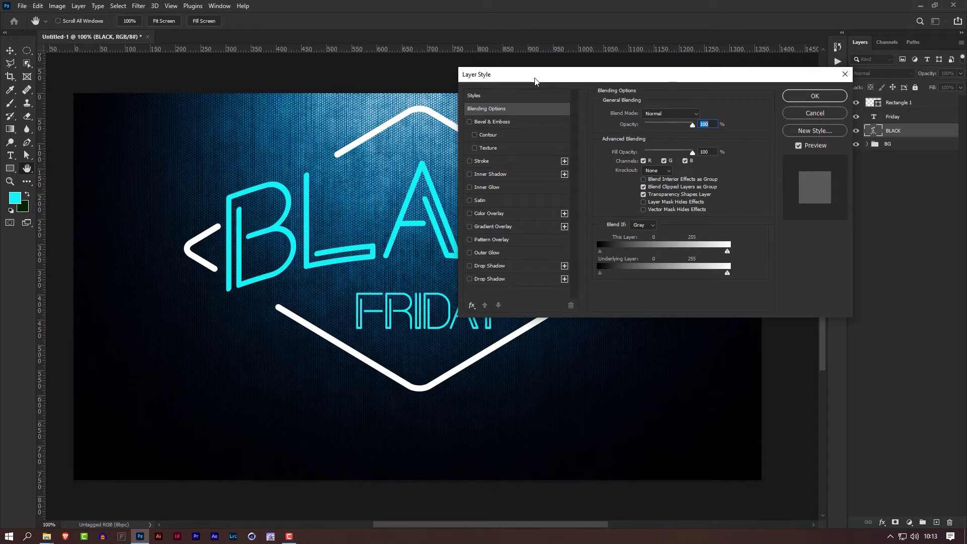
click(493, 215)
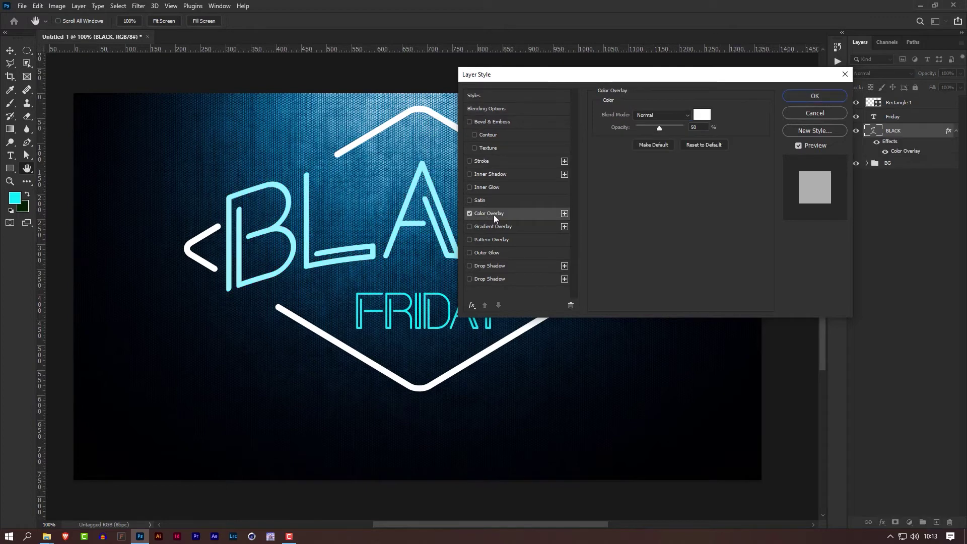
drag(540, 81, 569, 150)
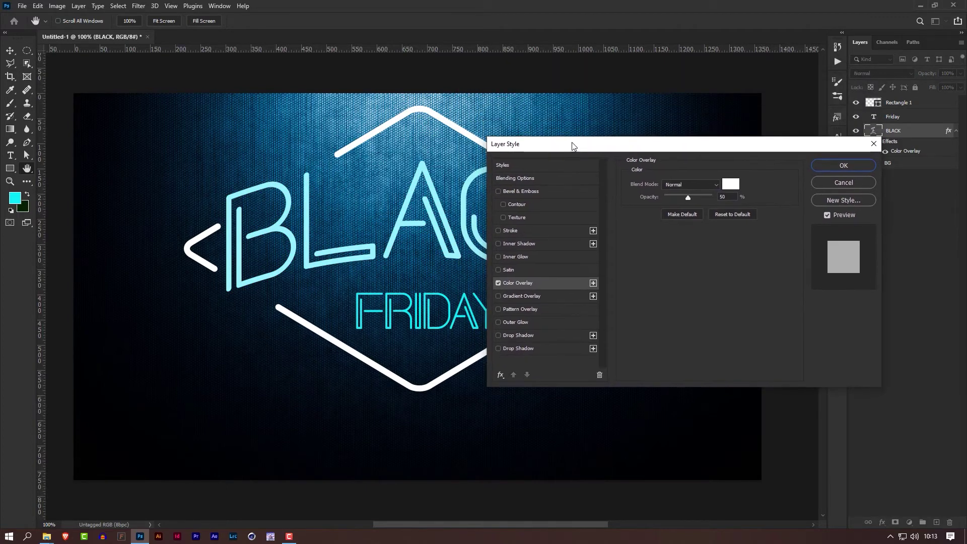
drag(687, 197, 745, 195)
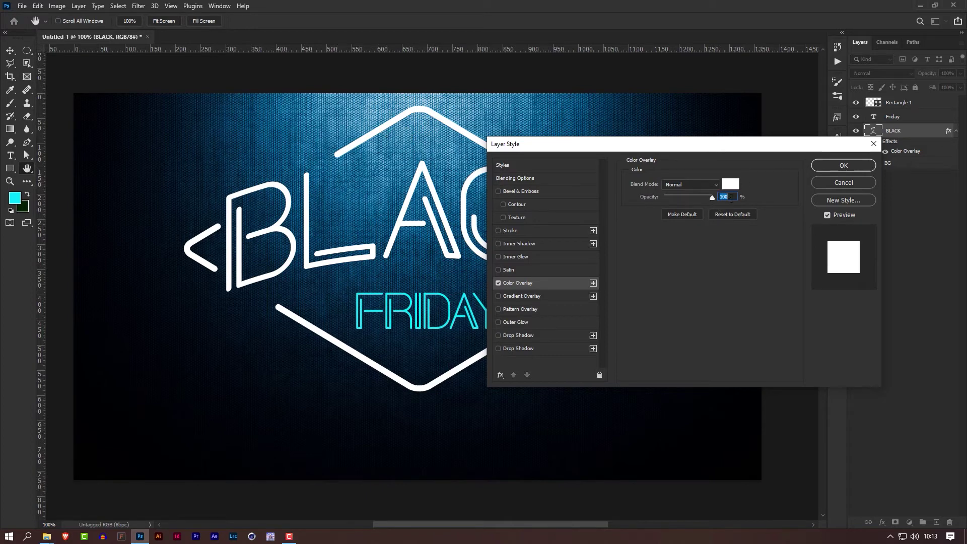
text(50)
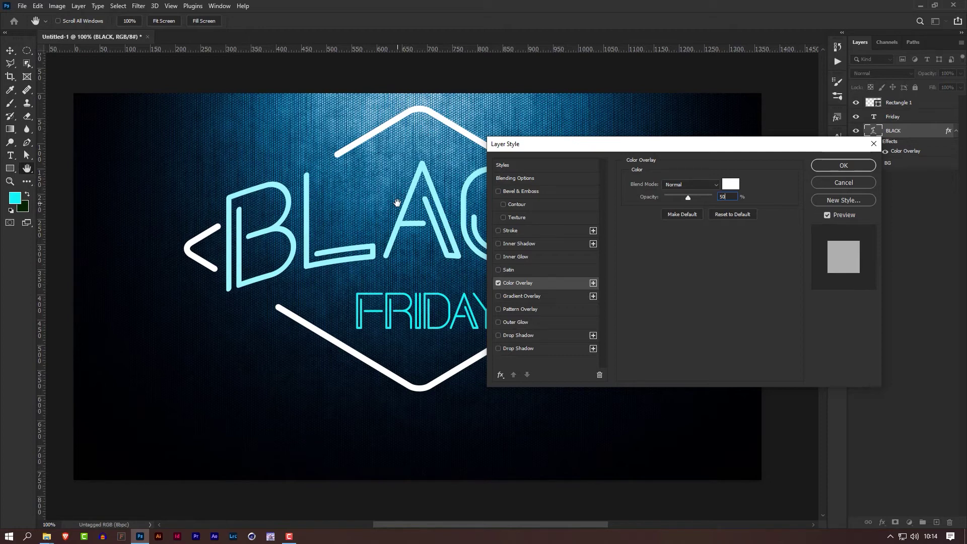
Add a default Bevel & Emboss to BLACK and set its depth to 40%, size to 8 px and altitude to 80°
click(531, 192)
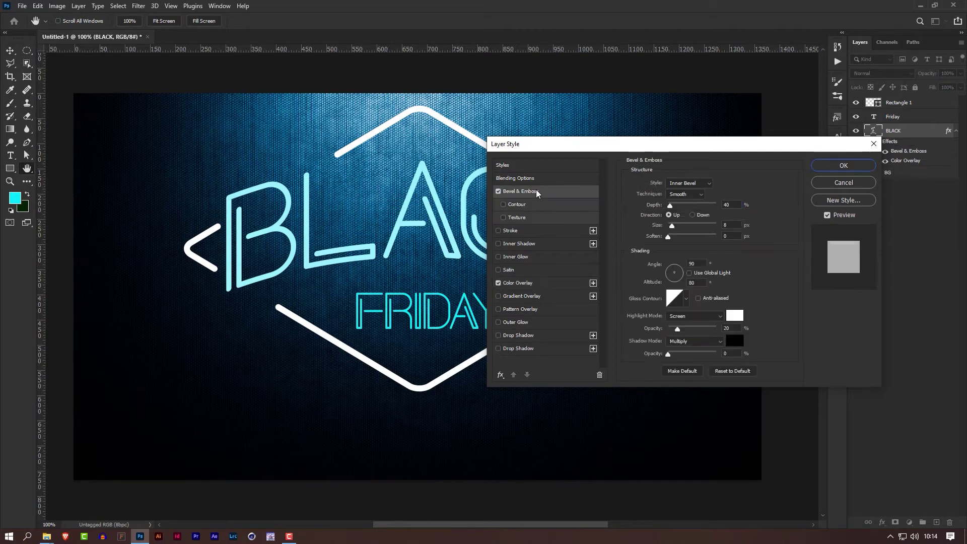
drag(595, 150, 601, 140)
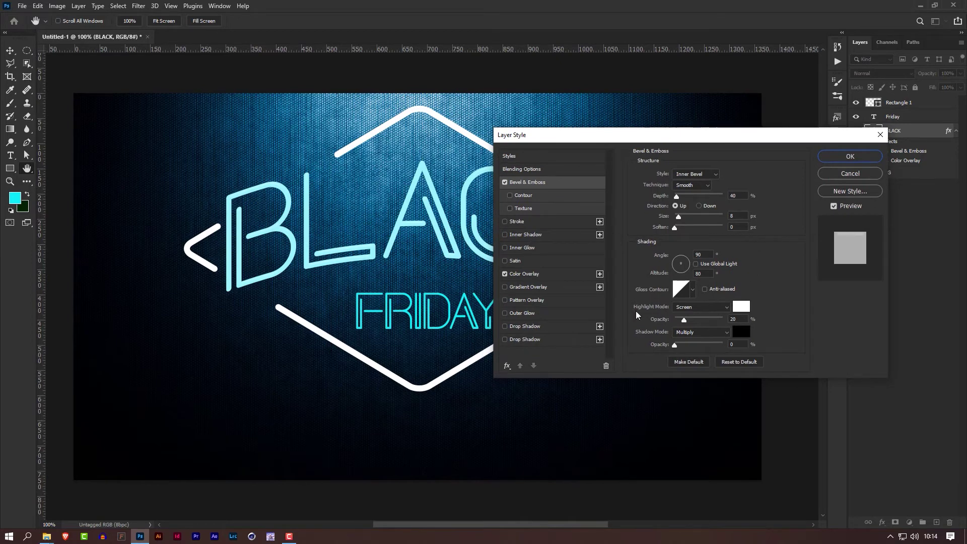
drag(745, 140, 717, 139)
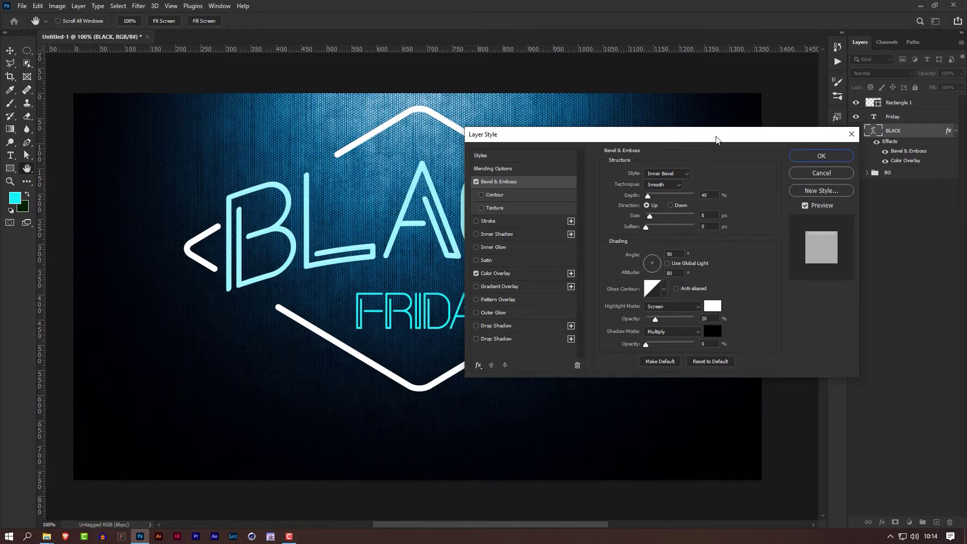
drag(714, 139, 747, 127)
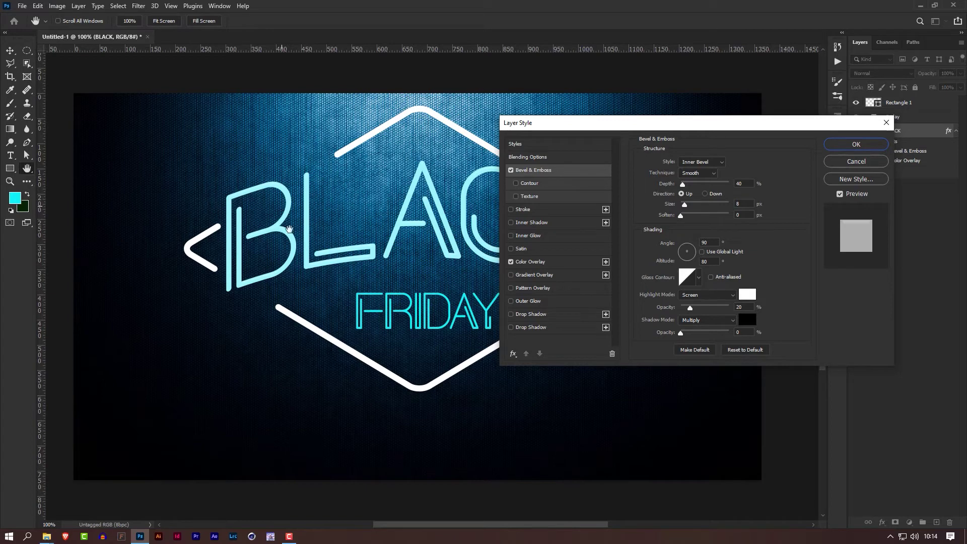
click(749, 351)
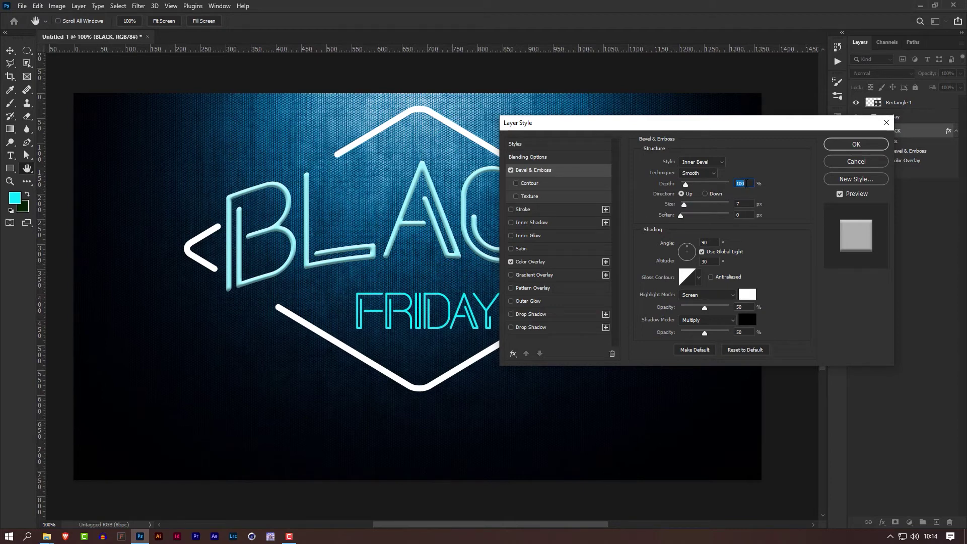
text(40)
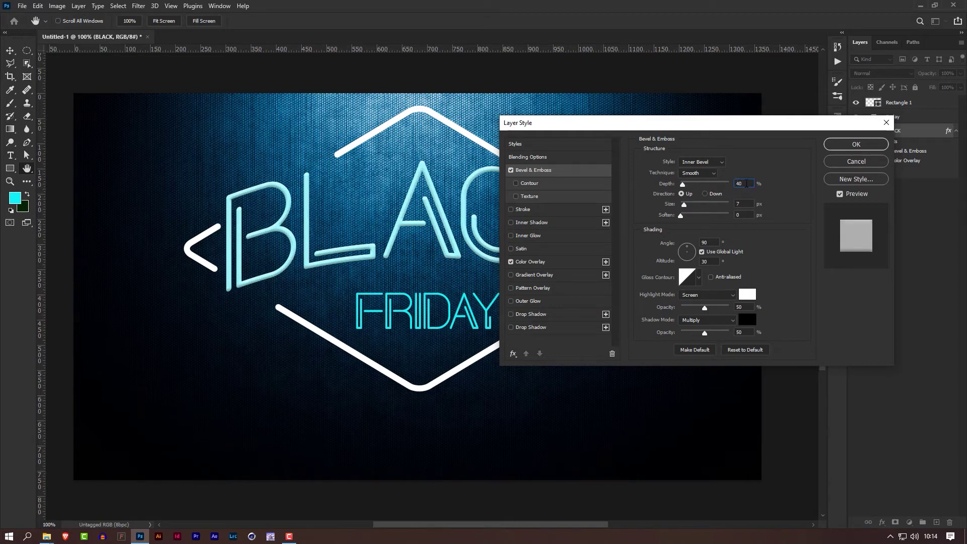
click(738, 204)
text(7)
key(Up)
click(714, 261)
text(80)
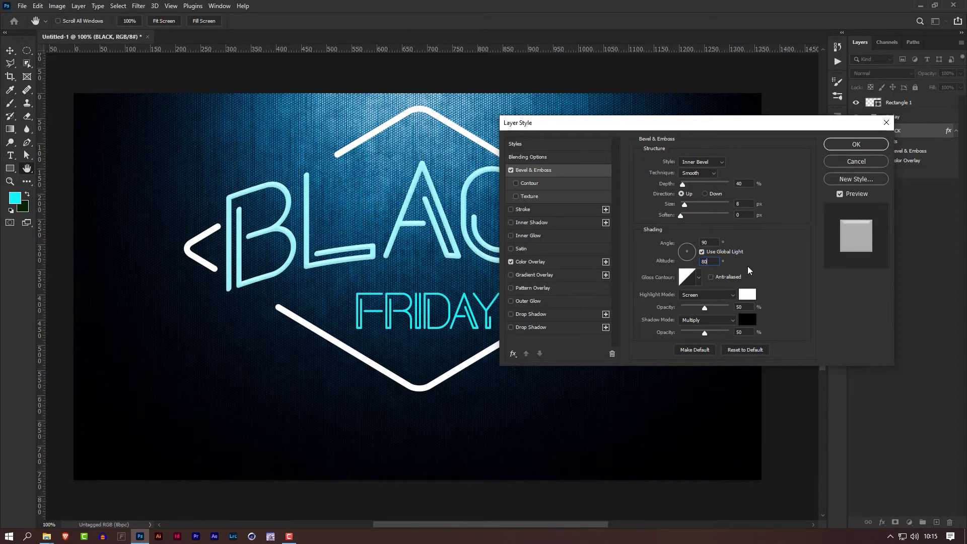
Turn off the Color Overlay on BLACK and raise the bevel's highlight opacity to 100%
drag(568, 123, 663, 122)
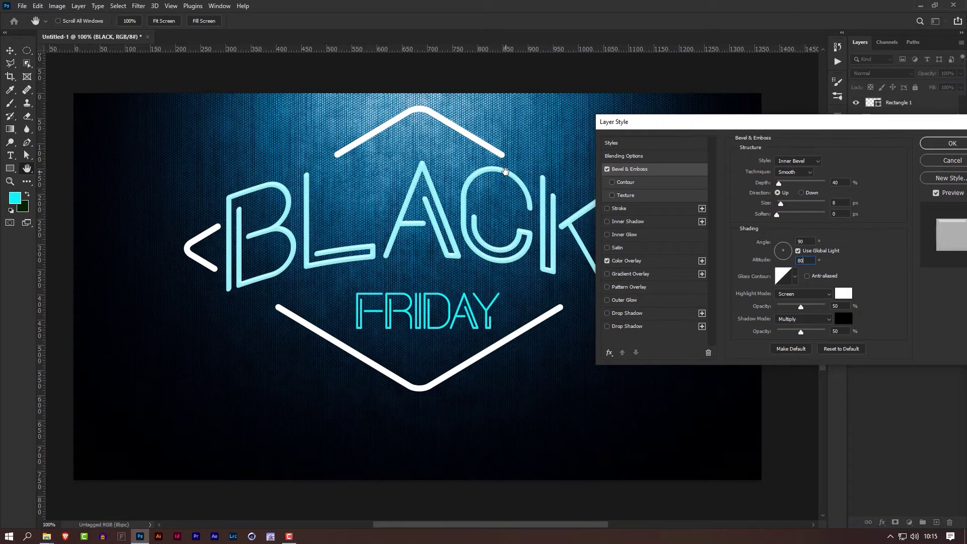
click(606, 261)
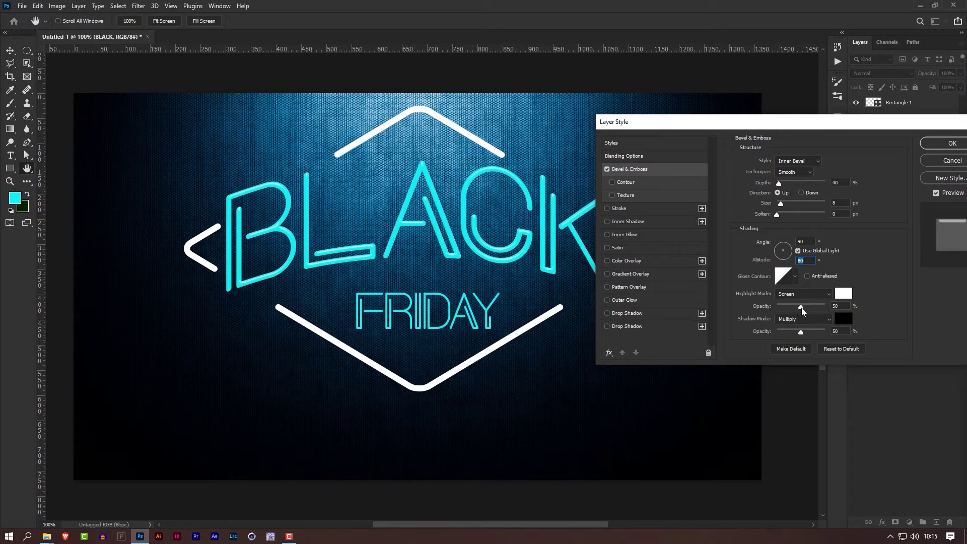
click(801, 331)
drag(802, 308, 866, 306)
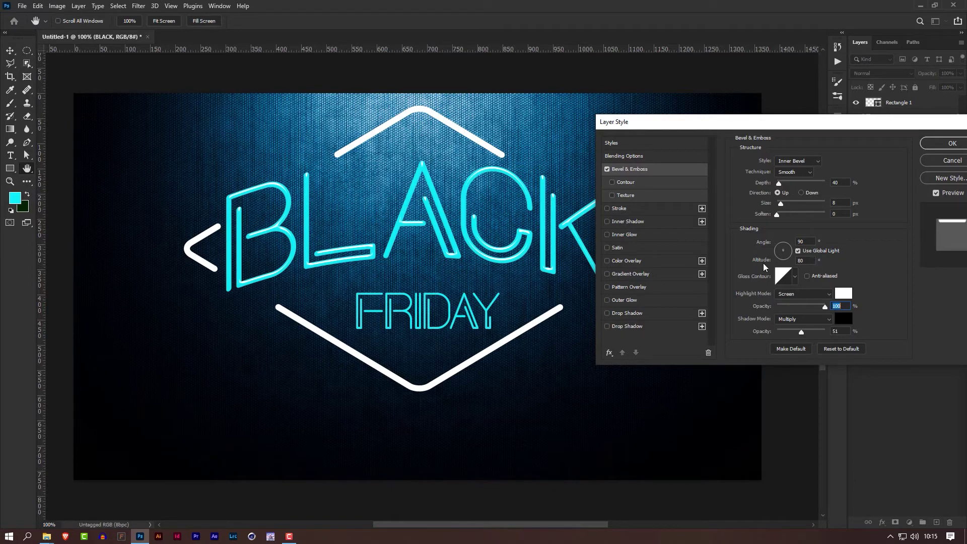
Try different bevel altitudes starting from 30° and return the altitude to 80°
click(808, 261)
text(30)
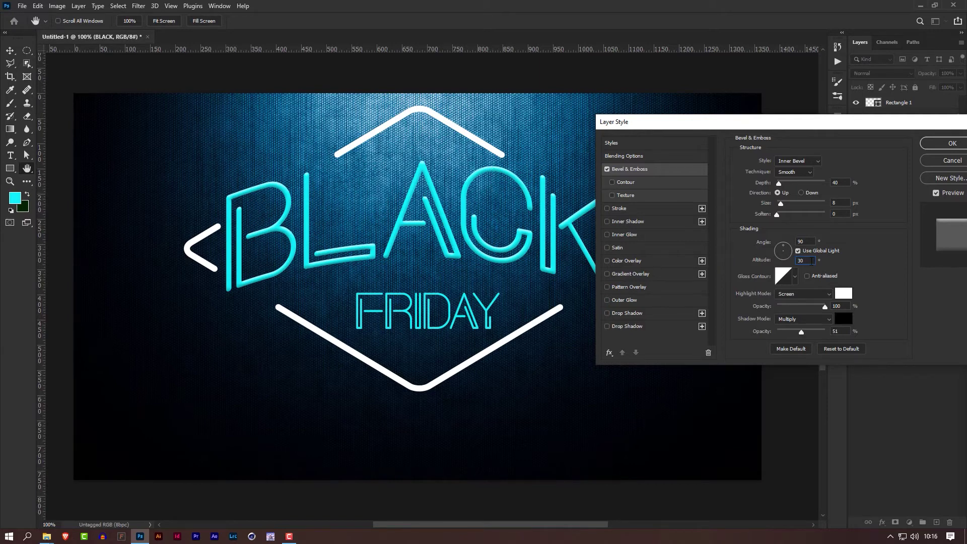
scroll(812, 260, up, 5)
scroll(812, 261, up, 20)
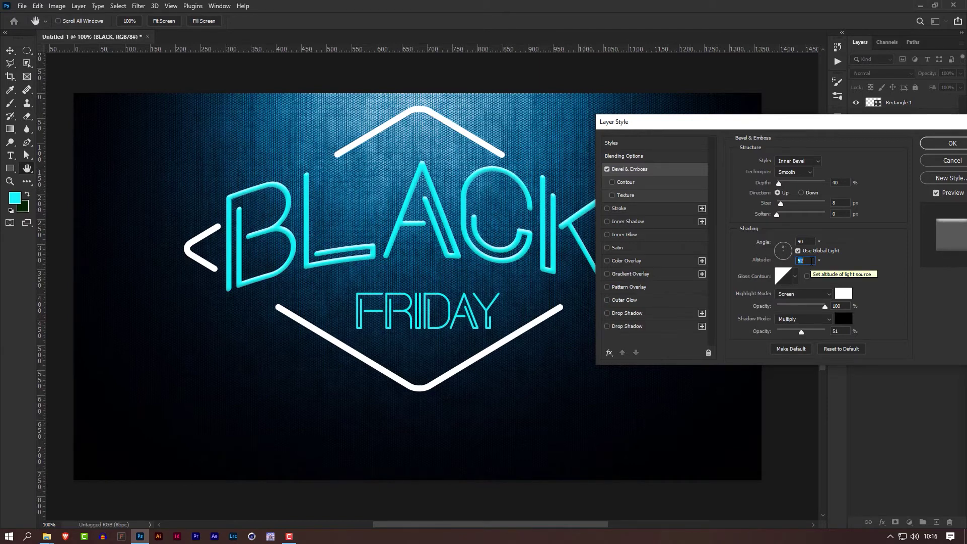
scroll(811, 261, up, 12)
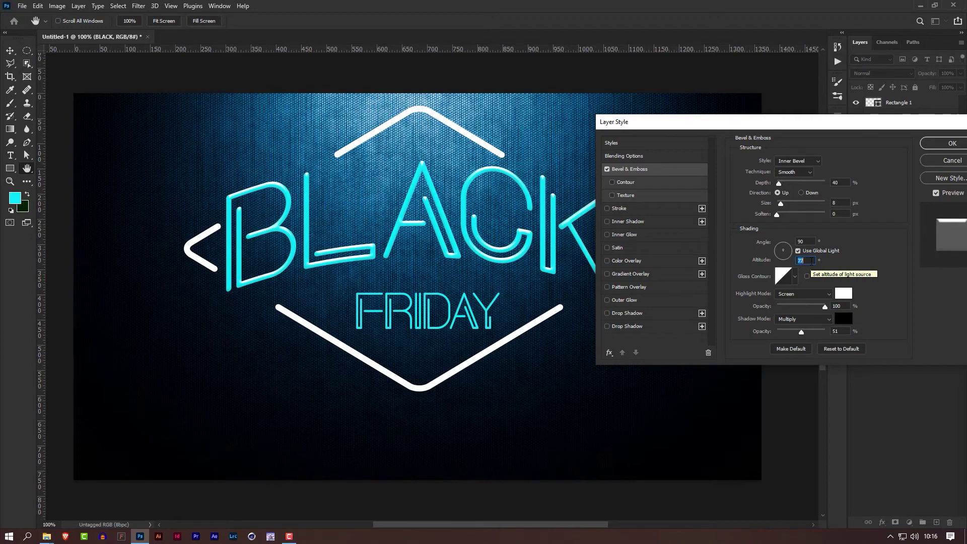
scroll(812, 261, up, 3)
scroll(811, 261, down, 3)
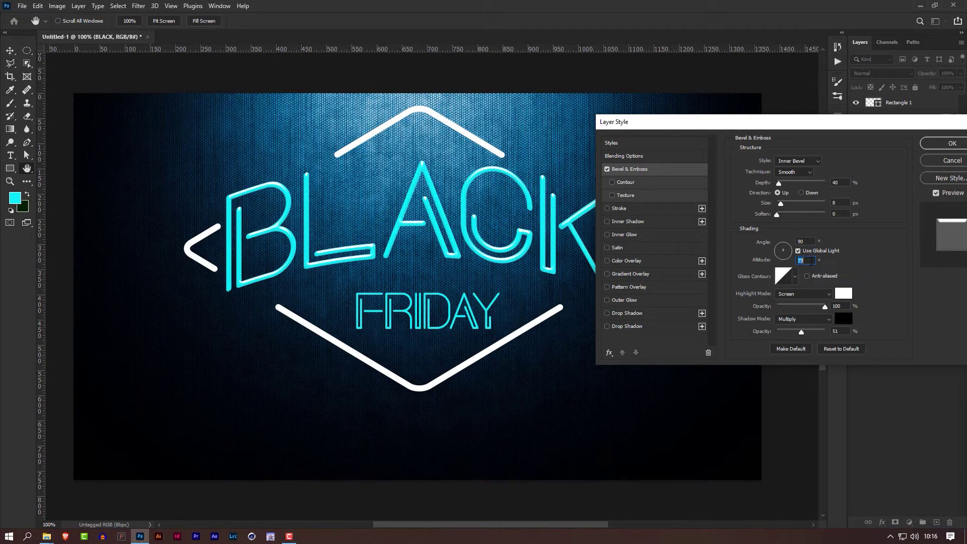
scroll(806, 260, up, 3)
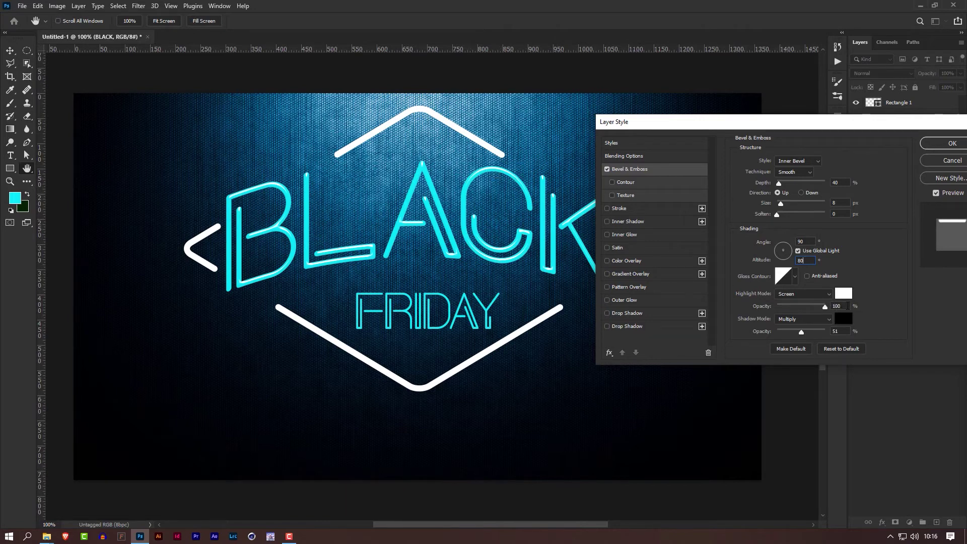
Set the bevel's highlight opacity to 30% and its shadow opacity to 0%
click(848, 305)
text(20)
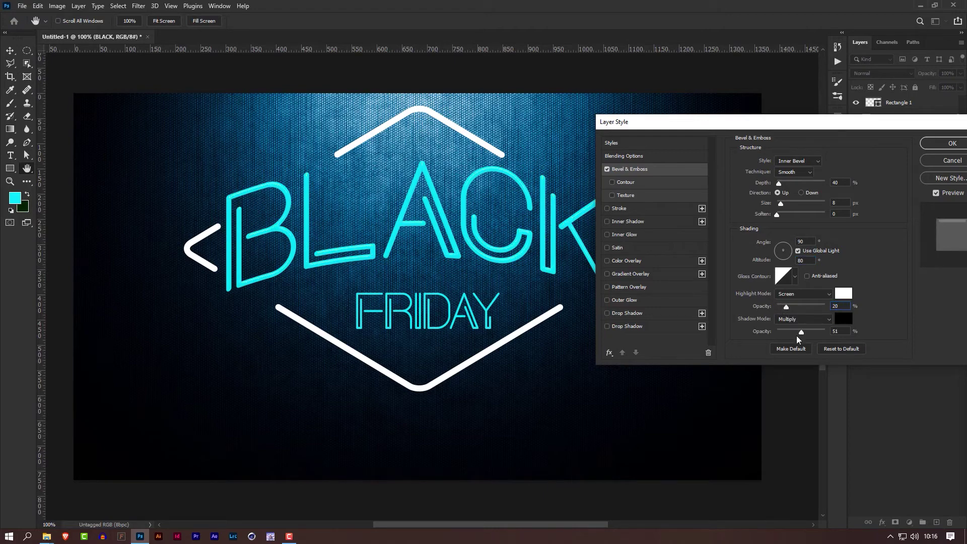
drag(844, 306, 787, 311)
text(30)
drag(802, 334, 723, 335)
drag(685, 128, 616, 127)
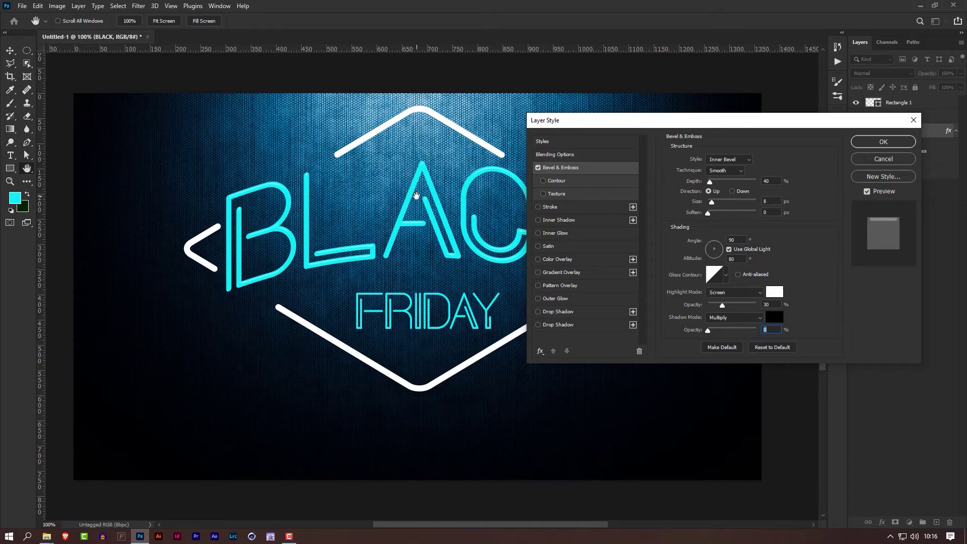
Add a default Inner Glow to BLACK and set its colour to hue 215° with 100% saturation
click(575, 235)
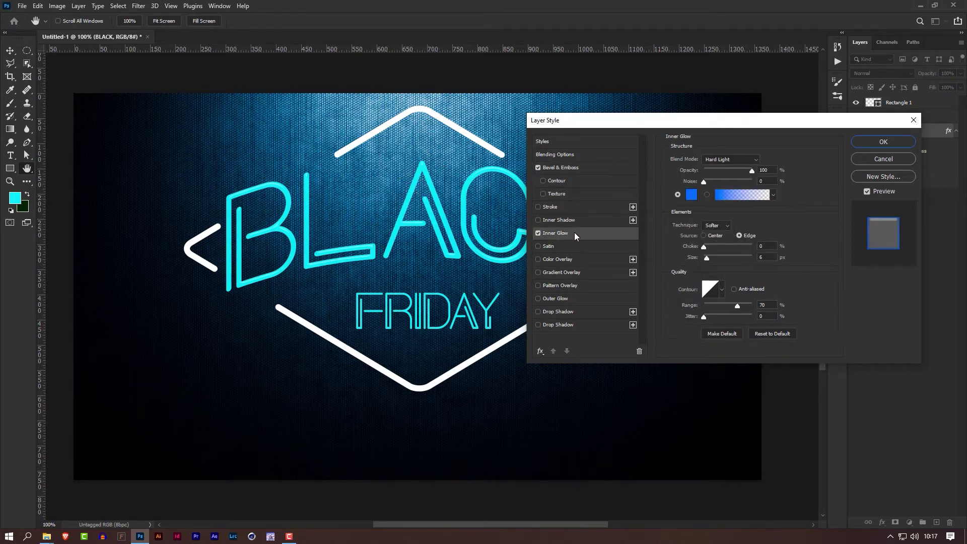
click(772, 335)
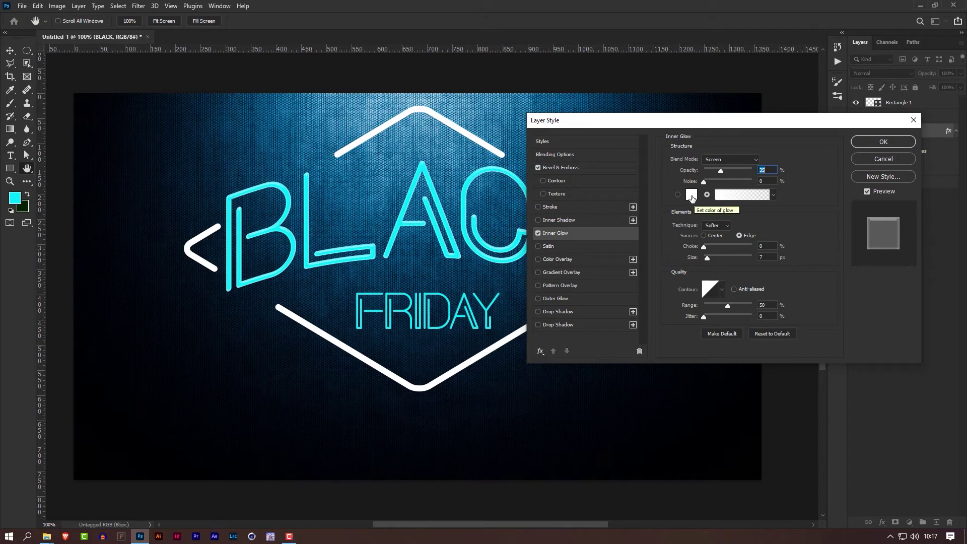
click(690, 196)
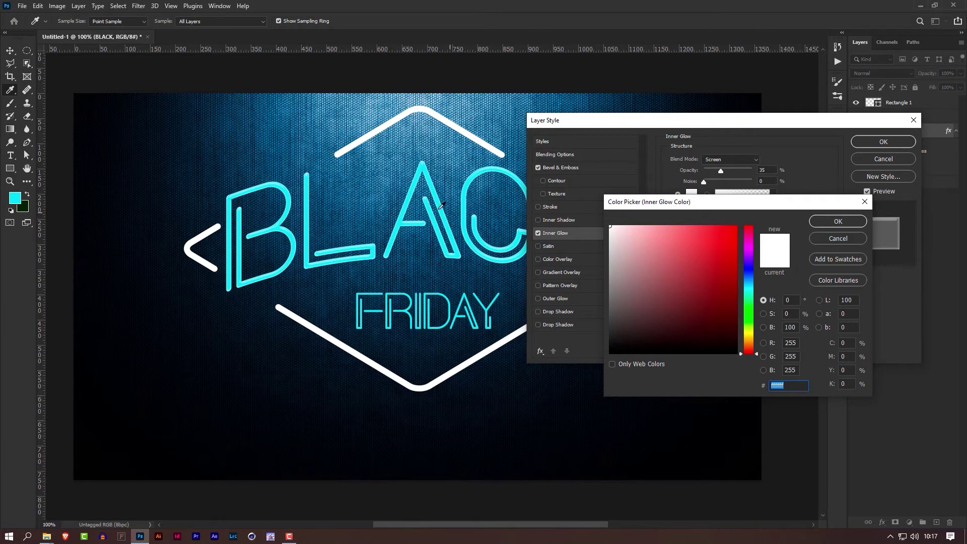
click(773, 298)
text(215)
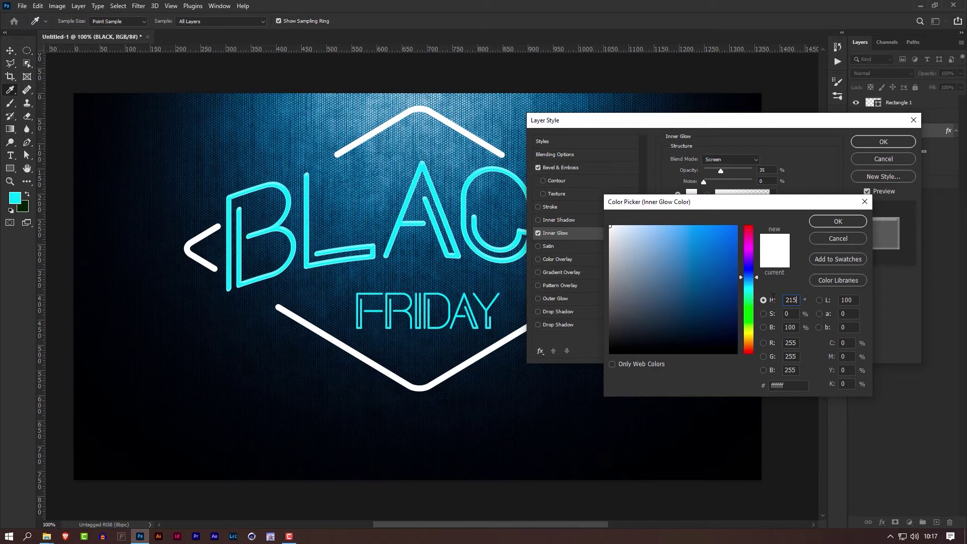
click(790, 317)
text(100)
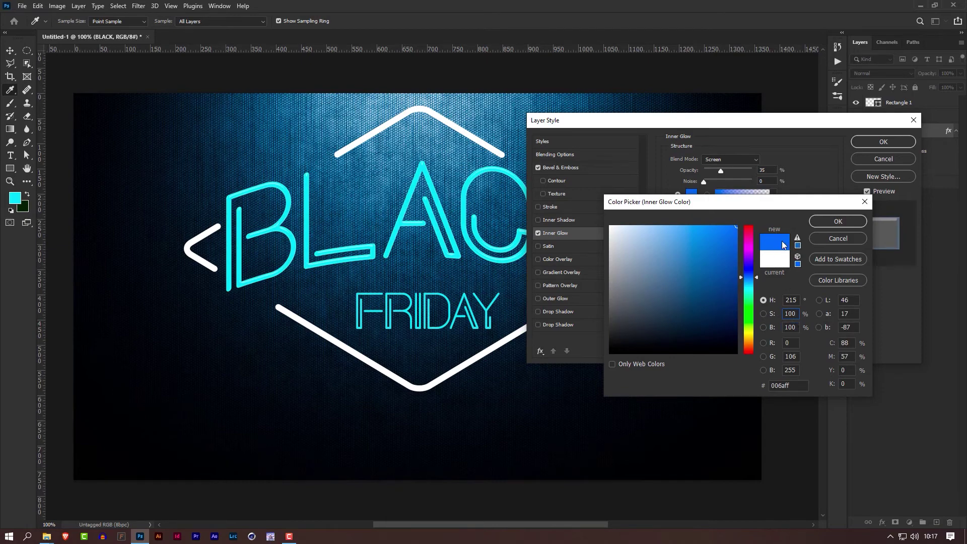
click(837, 222)
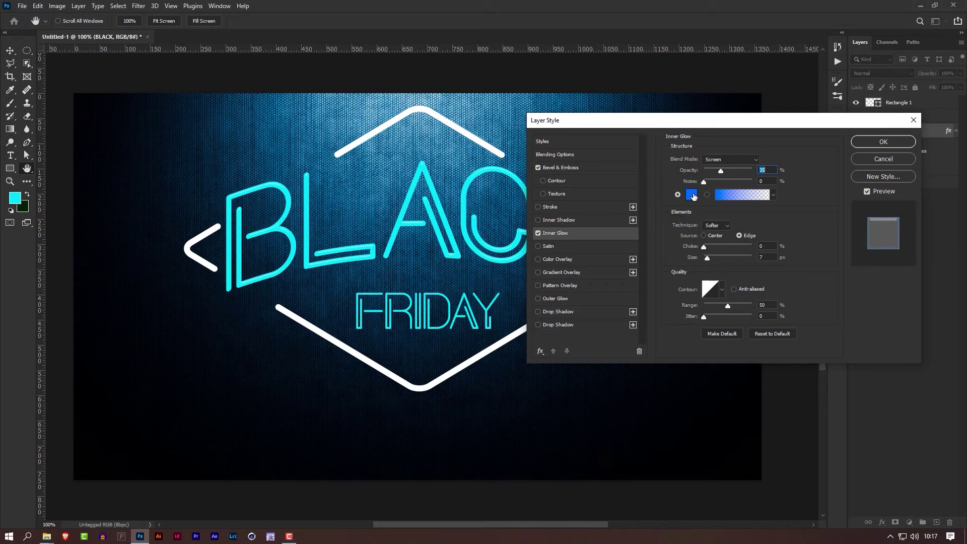
Set the inner glow to Hard Light at 100% opacity and turn the Color Overlay back on
drag(720, 170, 753, 169)
click(756, 160)
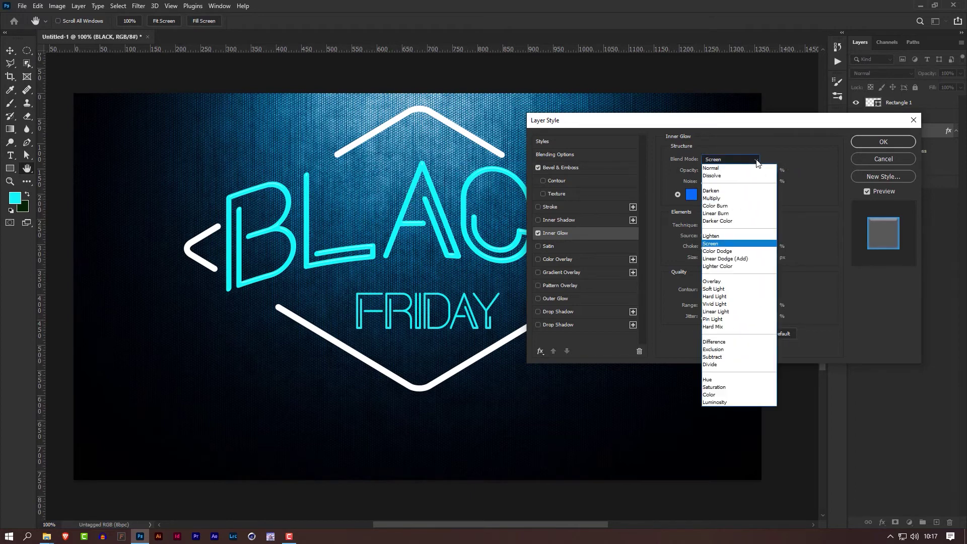
click(741, 298)
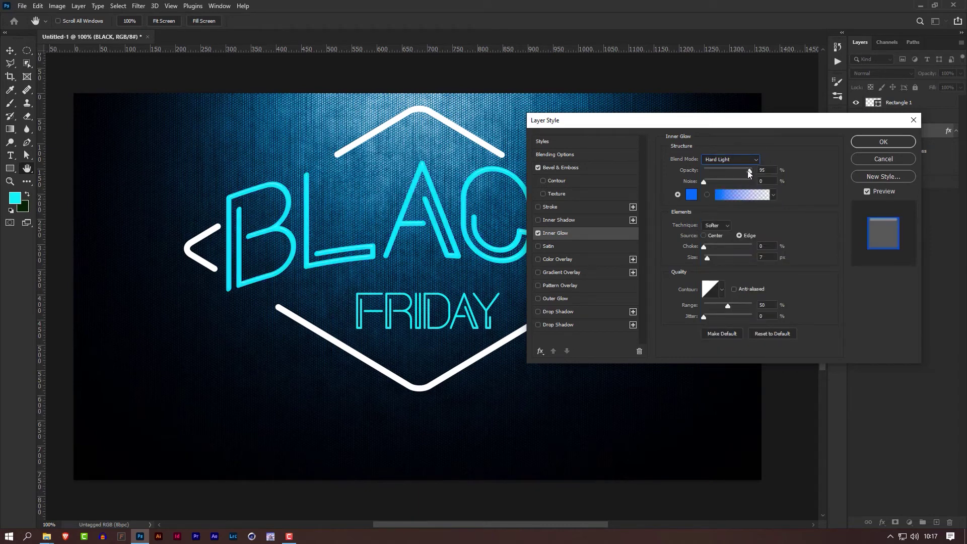
drag(713, 172, 727, 171)
click(571, 259)
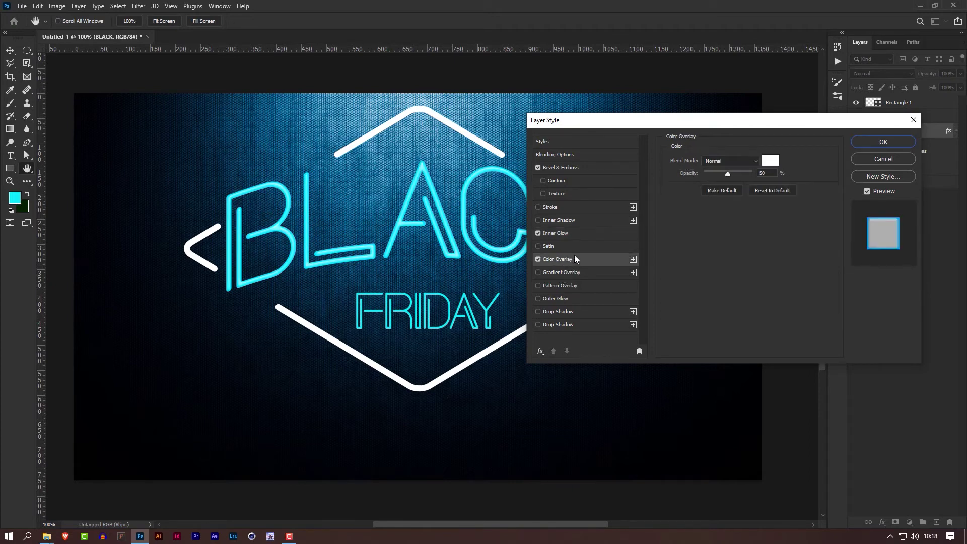
click(554, 233)
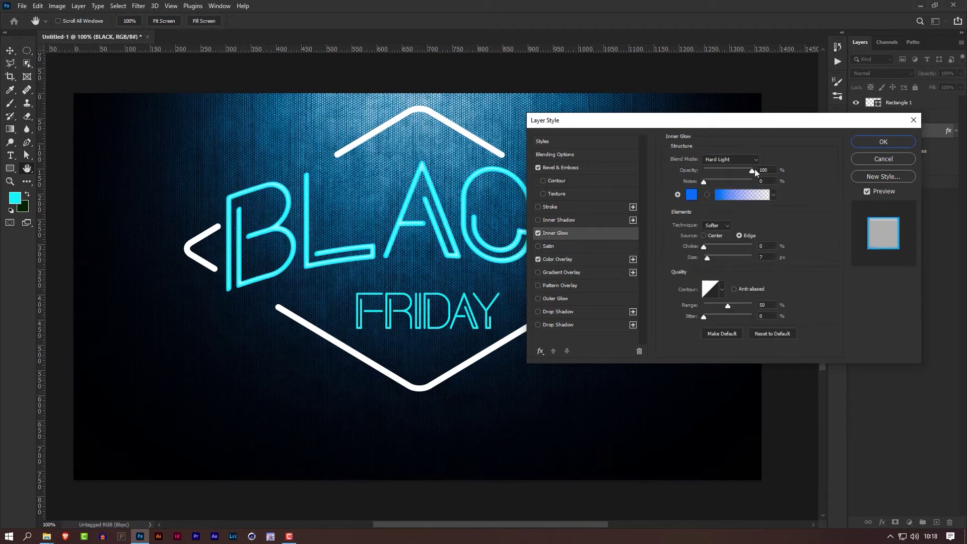
Set the inner glow's size to 6 px and its range to 70%
mouse_move(750, 172)
mouse_down()
mouse_move(692, 174)
mouse_move(781, 169)
mouse_move(718, 169)
mouse_move(750, 170)
mouse_up()
click(769, 257)
key(Down)
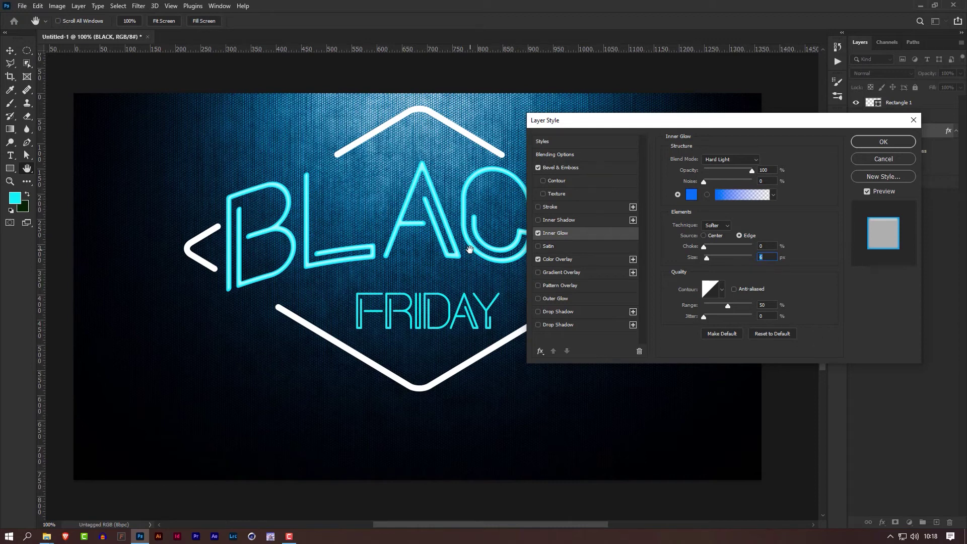
click(772, 305)
text(70)
Turn on the Outer Glow for BLACK, try its opacity up to 100% and return it to 60%
click(563, 298)
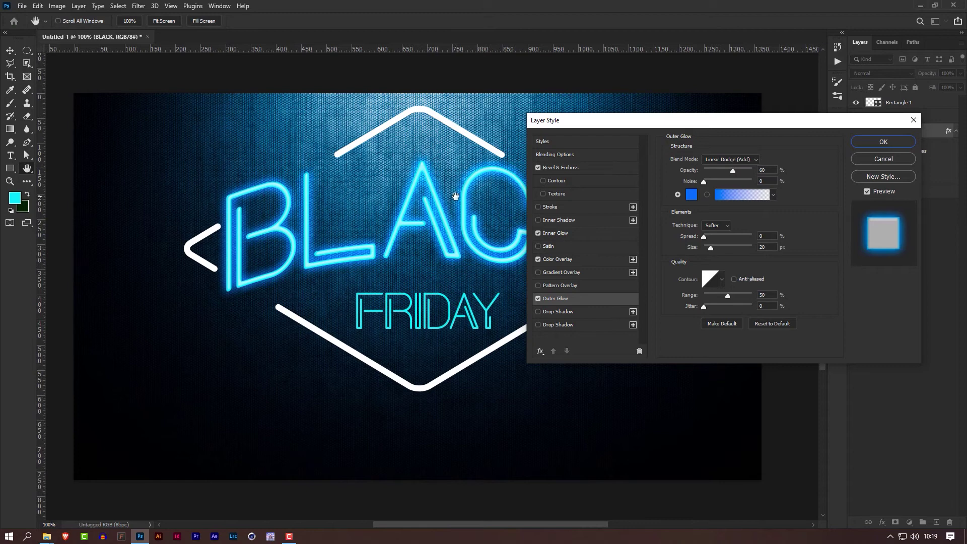
double_click(774, 170)
text(5)
drag(704, 171, 761, 171)
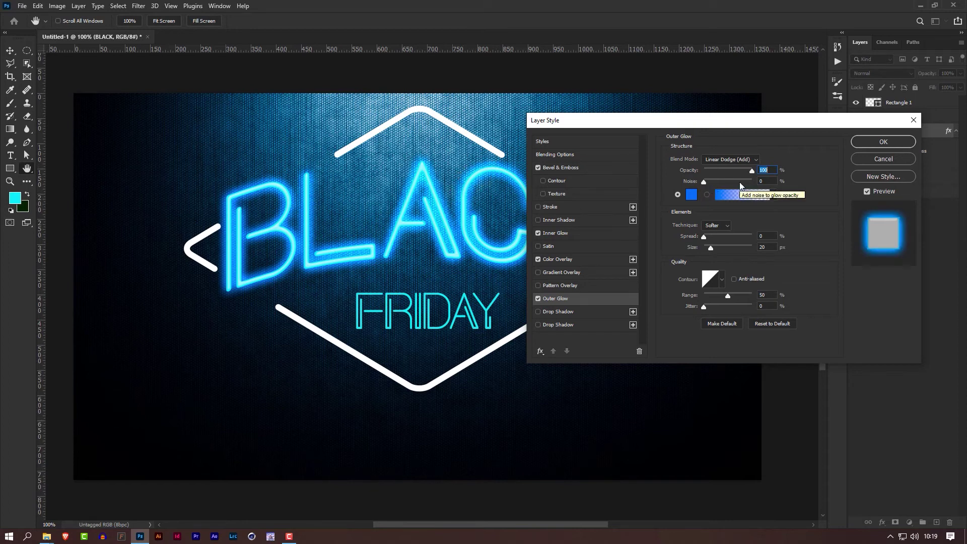
text(60)
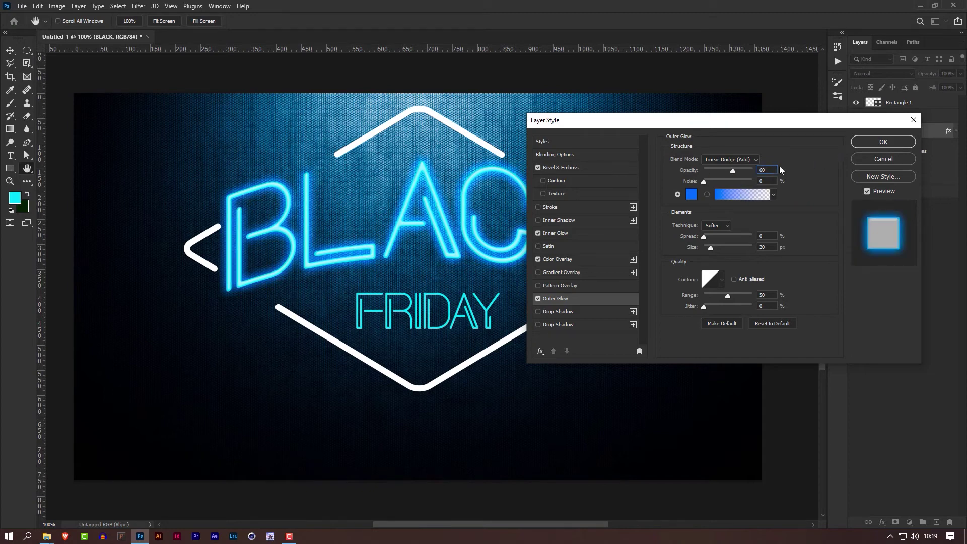
Try a smaller outer glow size of 6 px and return the size to 20 px
click(765, 247)
drag(711, 247, 707, 251)
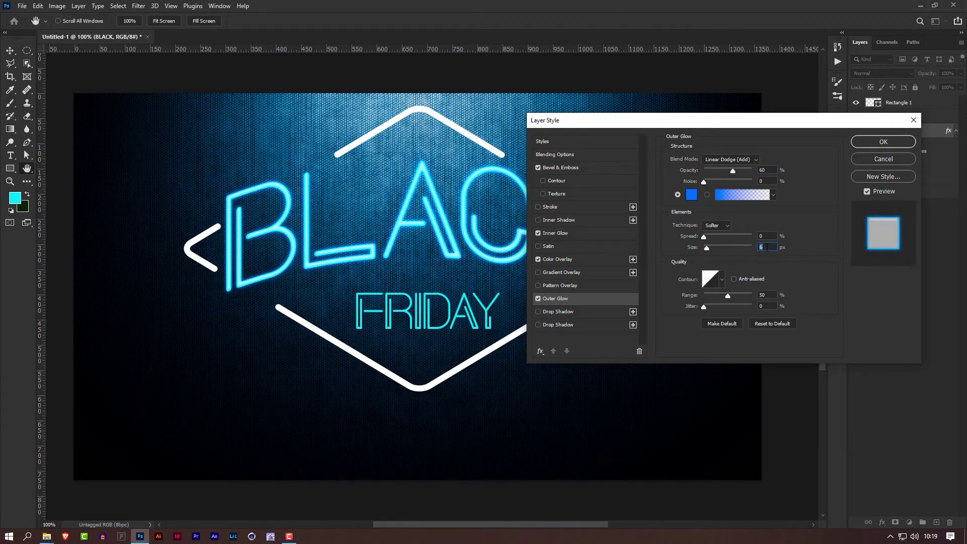
text(20)
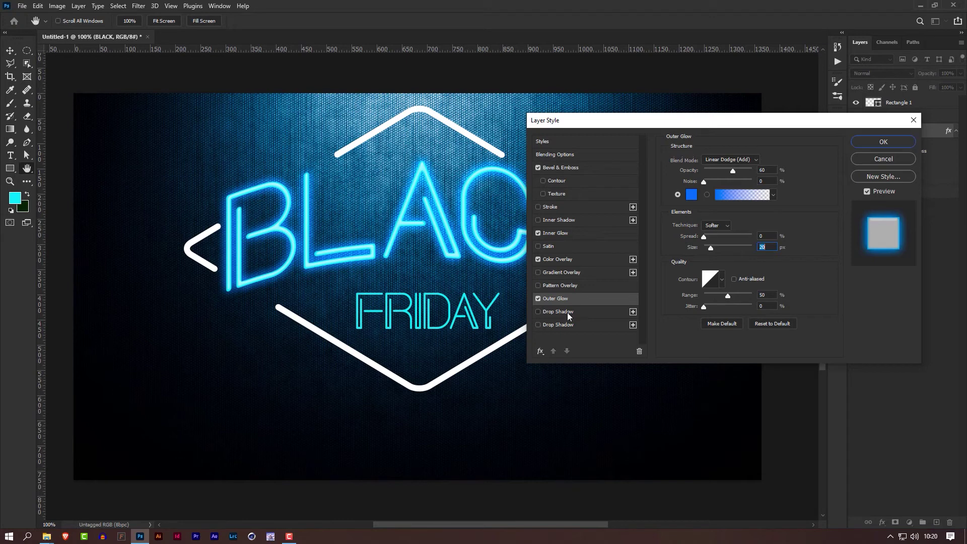
Turn on the first Drop Shadow for BLACK and reset its settings to default
click(567, 312)
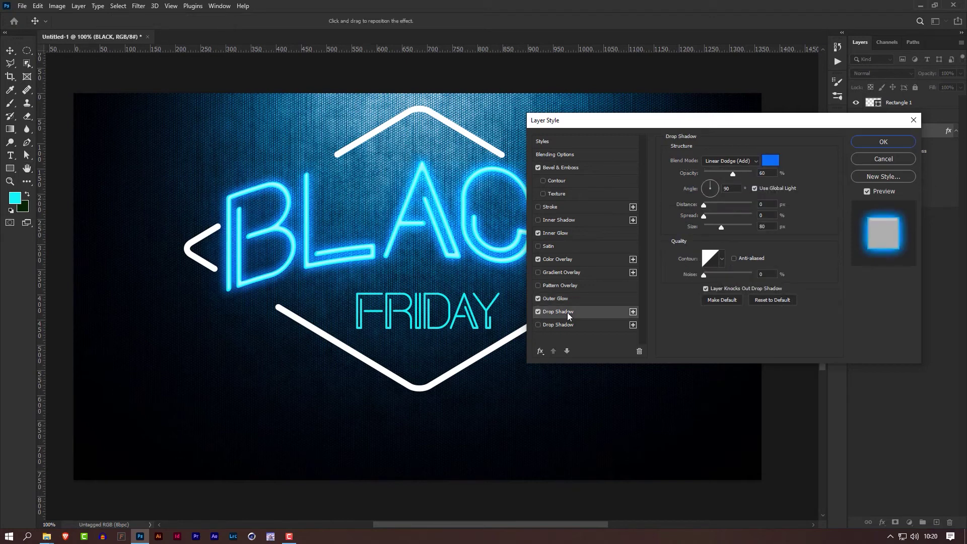
click(772, 300)
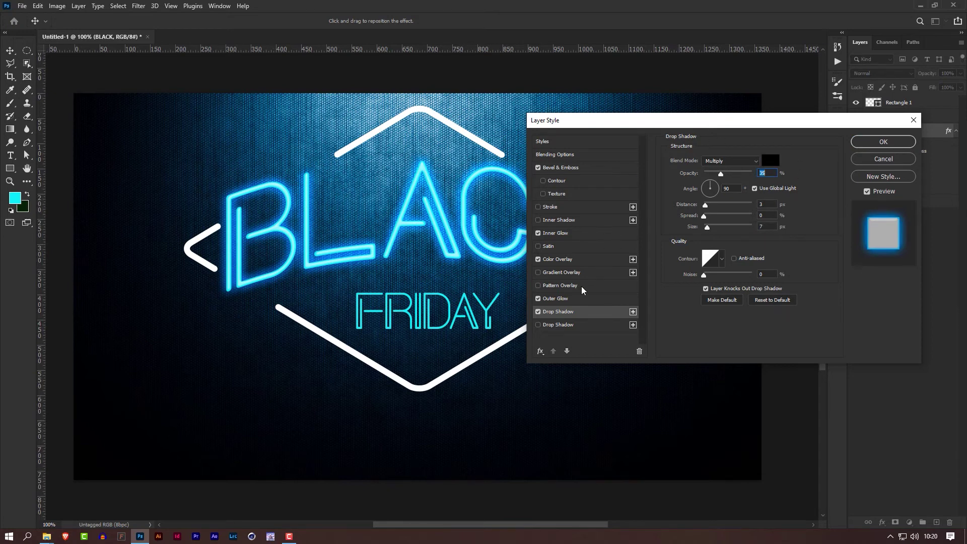
Toggle the first drop shadow off and on to compare its effect on BLACK, leaving it on
click(538, 311)
click(538, 312)
click(538, 311)
click(537, 311)
click(537, 311)
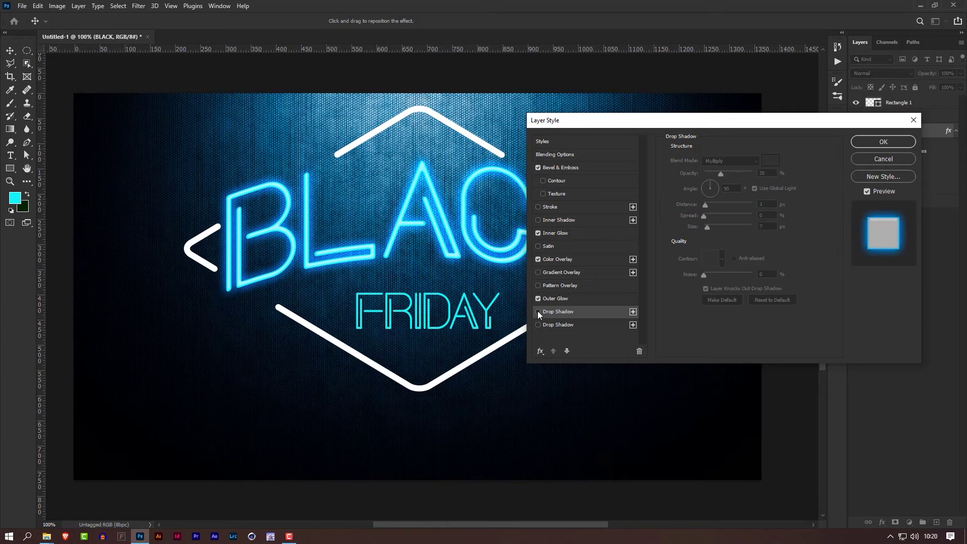
click(537, 311)
click(537, 312)
click(538, 312)
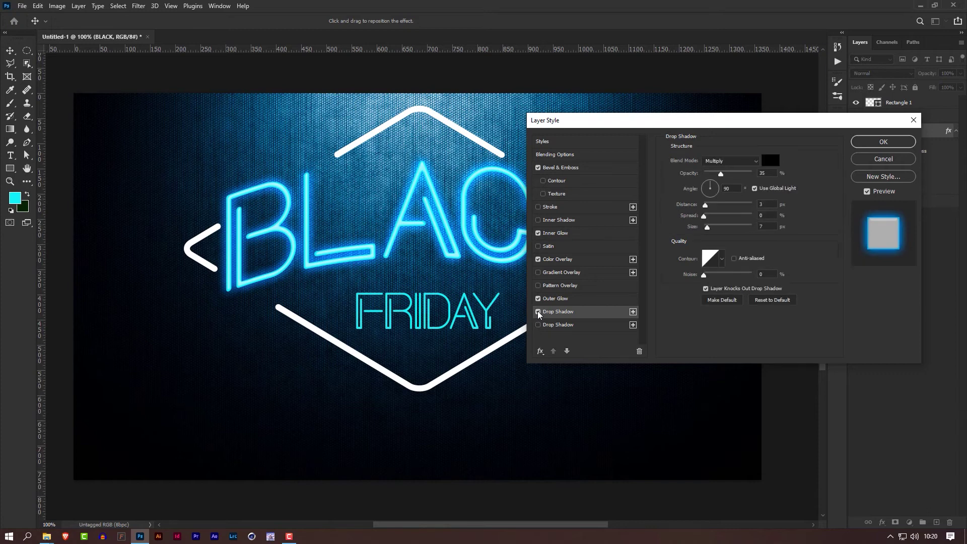
click(537, 312)
click(538, 311)
Set the first drop shadow's colour to hue 215° with 100% saturation and 100% brightness
click(771, 161)
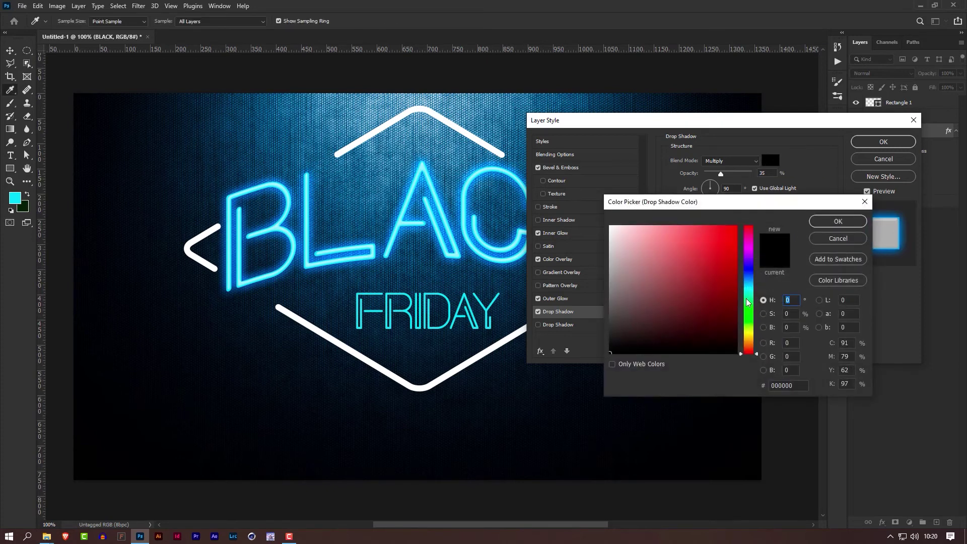
text(215)
key(Tab)
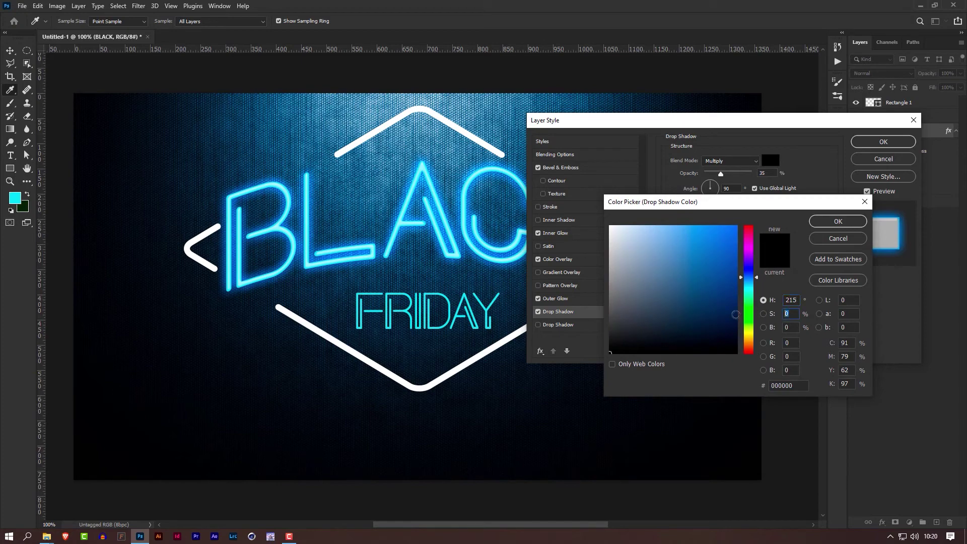
text(100)
key(Tab)
text(100)
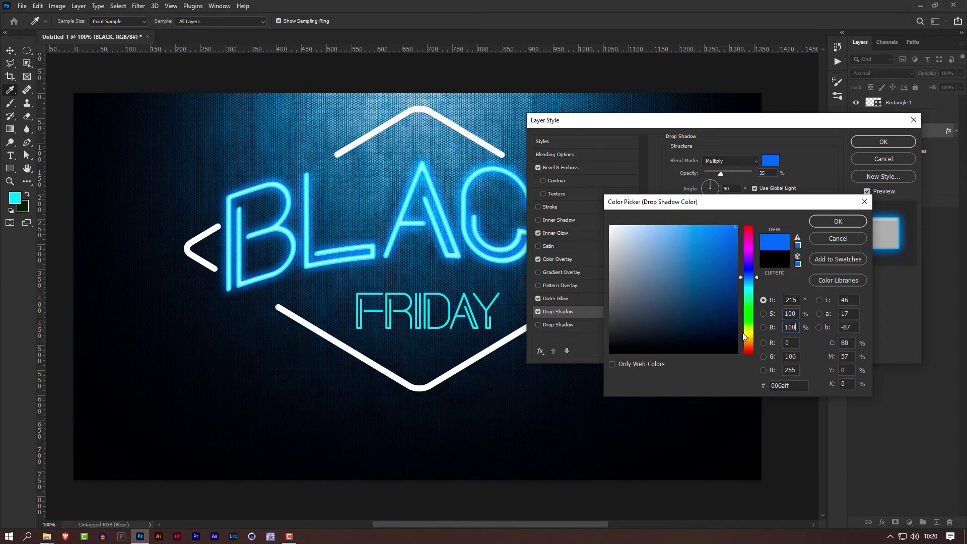
click(841, 223)
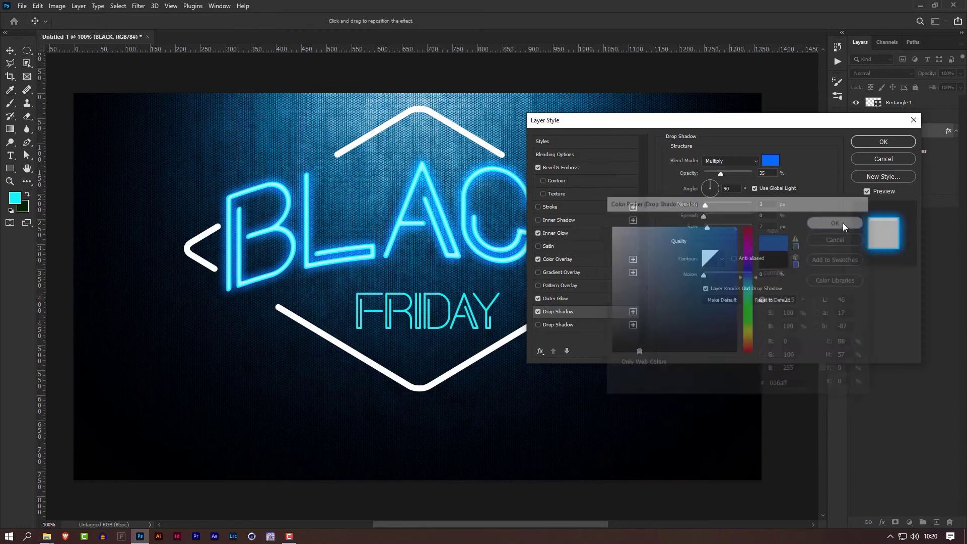
Set the first drop shadow to Linear Dodge (Add) with 60% opacity and a size of 80 px
click(751, 161)
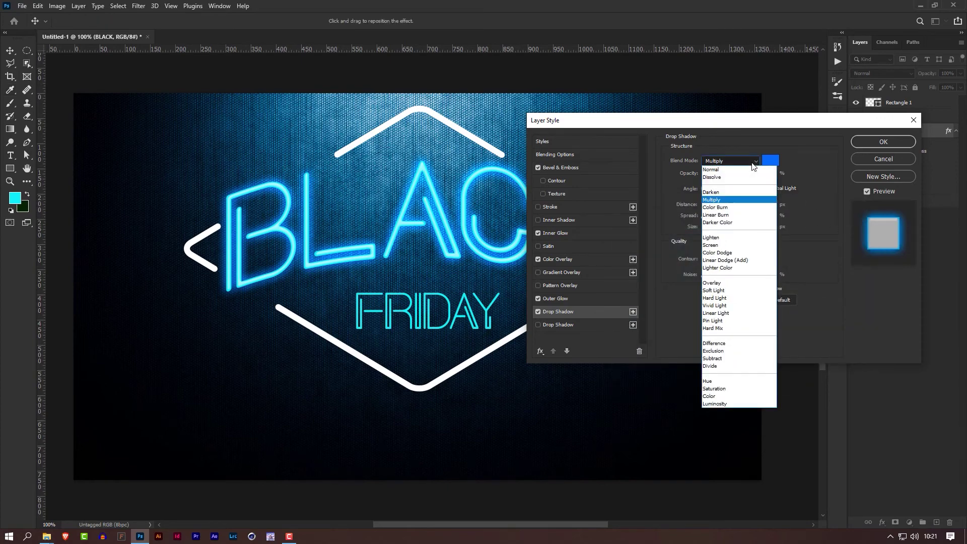
click(739, 260)
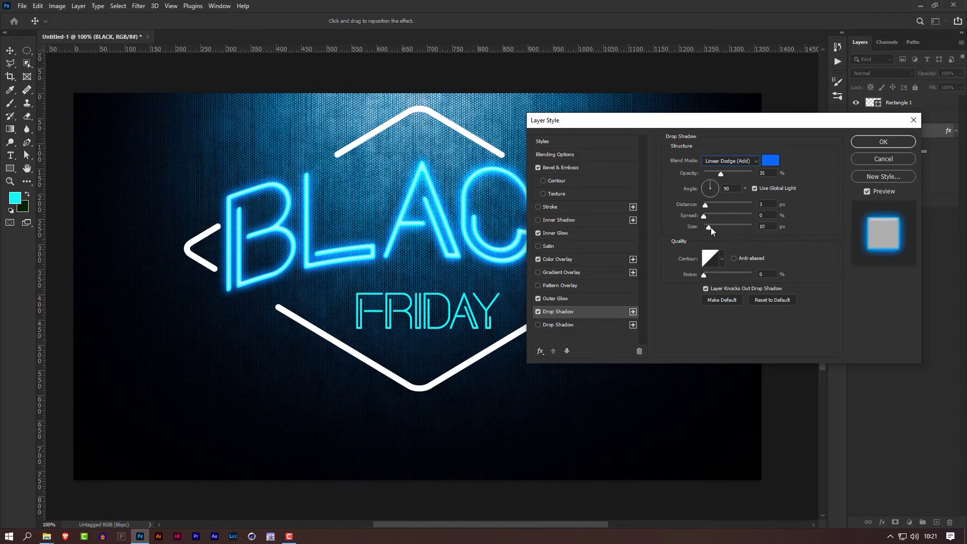
drag(711, 228, 721, 224)
click(766, 173)
text(60)
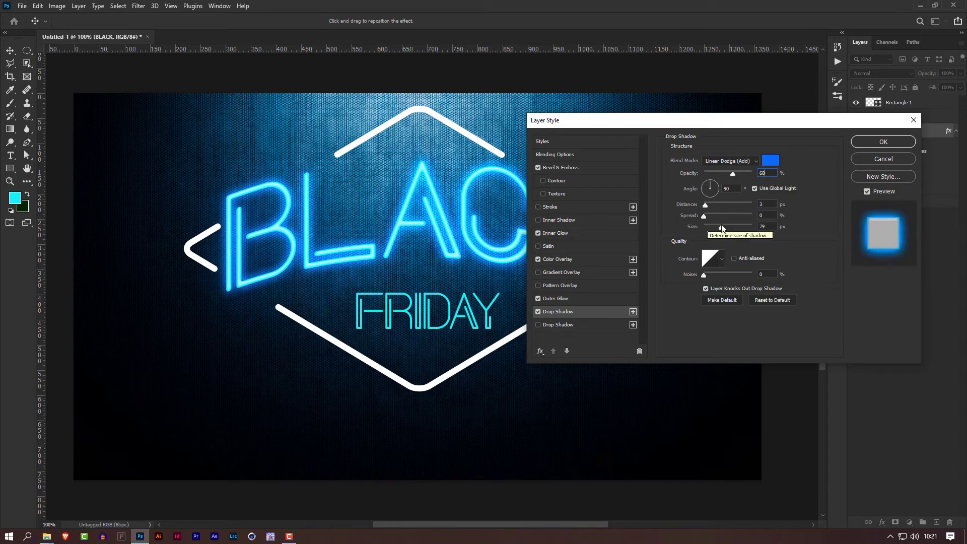
drag(722, 226, 711, 227)
click(767, 226)
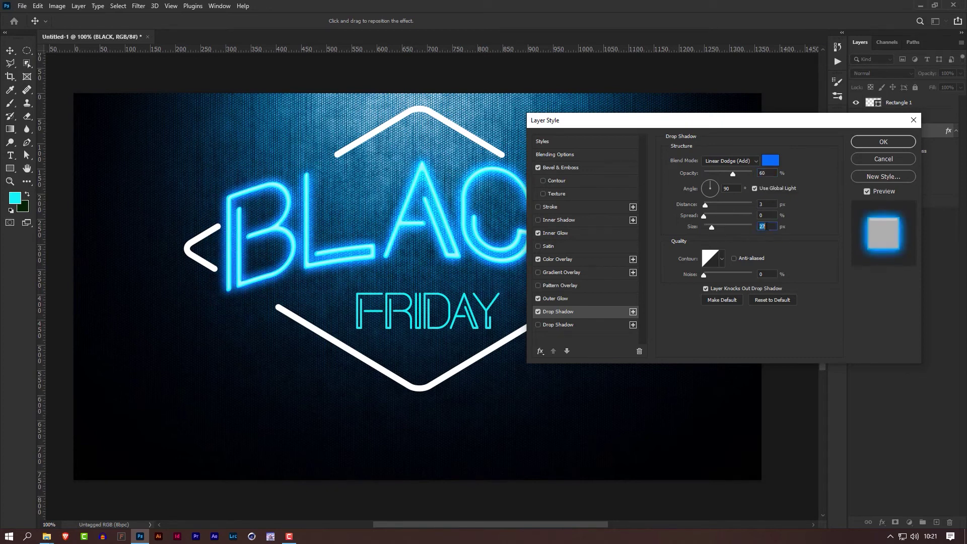
text(80)
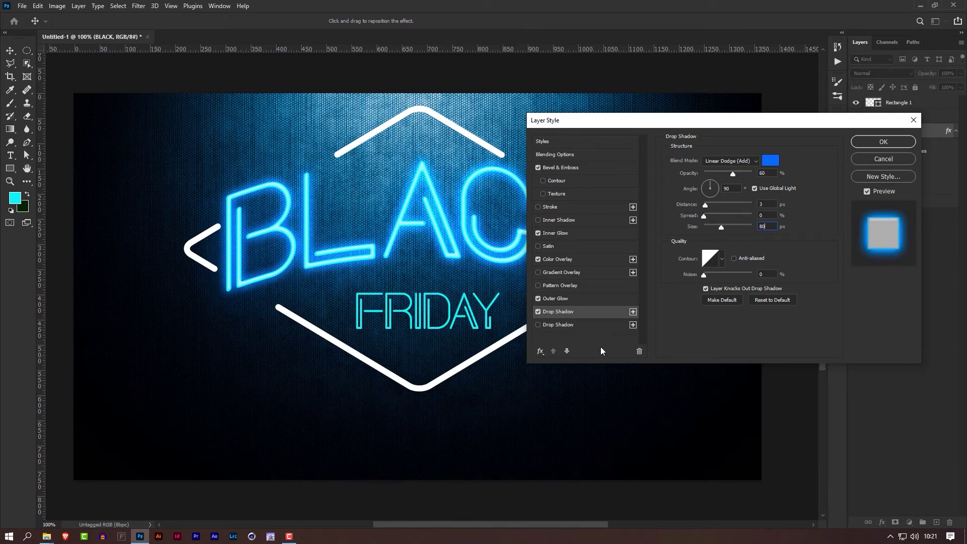
Delete the existing second drop shadow and add a new one duplicated from the first
click(593, 326)
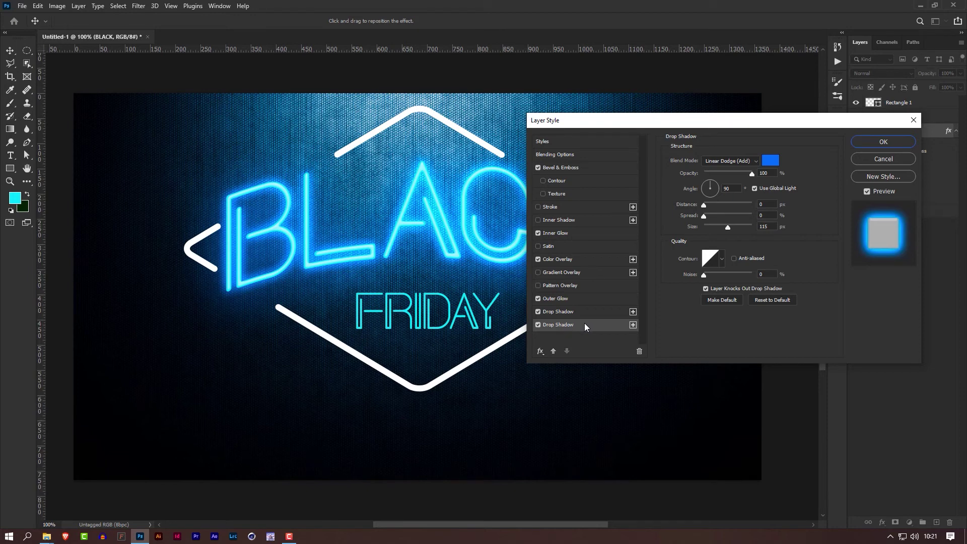
click(639, 352)
click(639, 352)
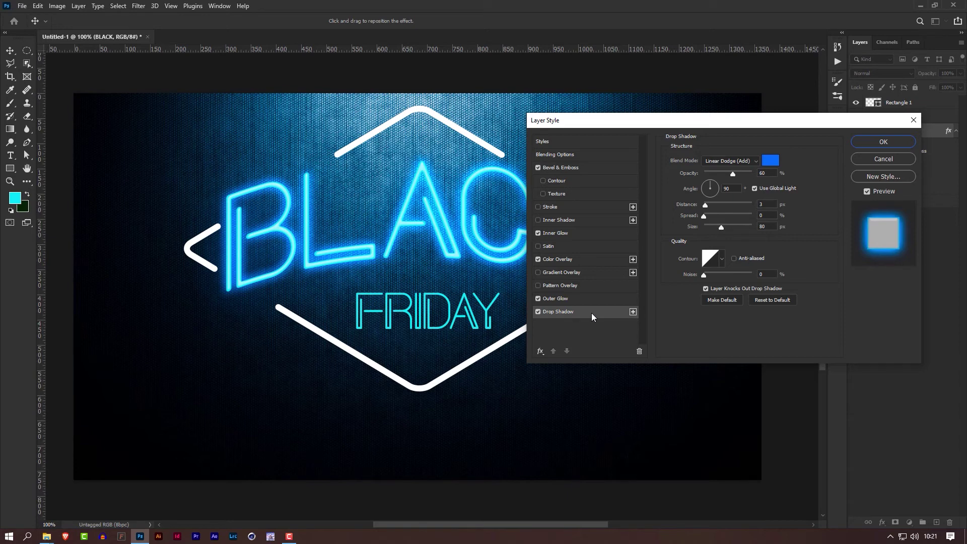
click(632, 311)
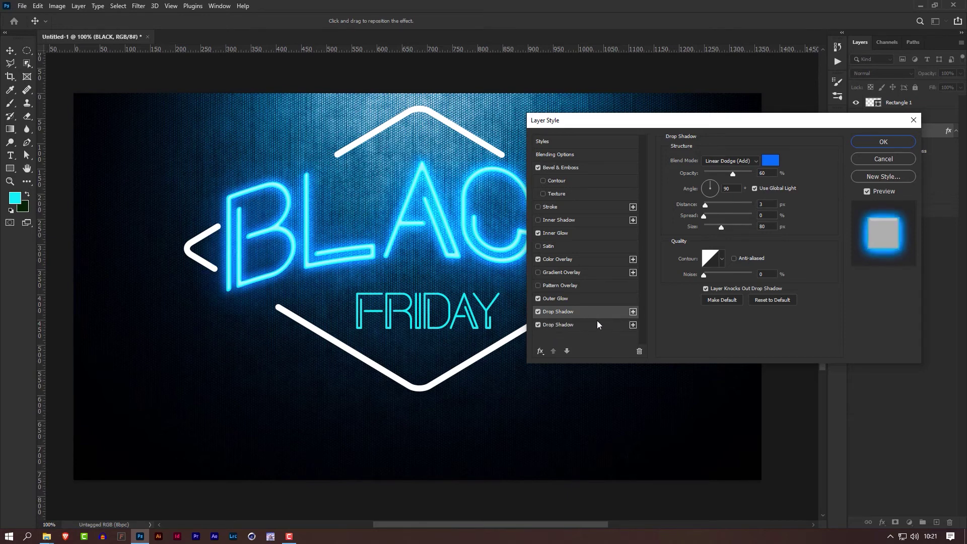
Set the second drop shadow's opacity to 100% and its size to 115 px
click(585, 326)
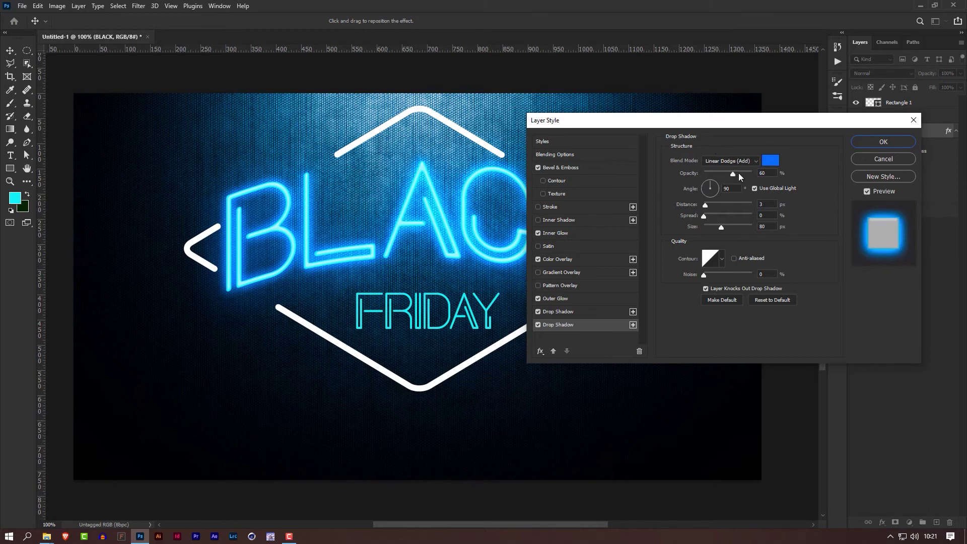
drag(738, 173, 783, 173)
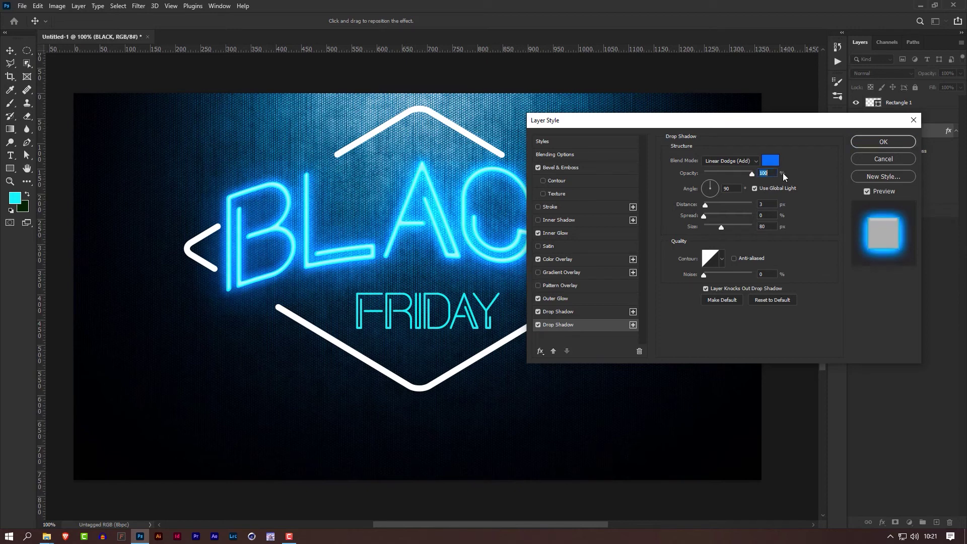
click(771, 226)
text(115)
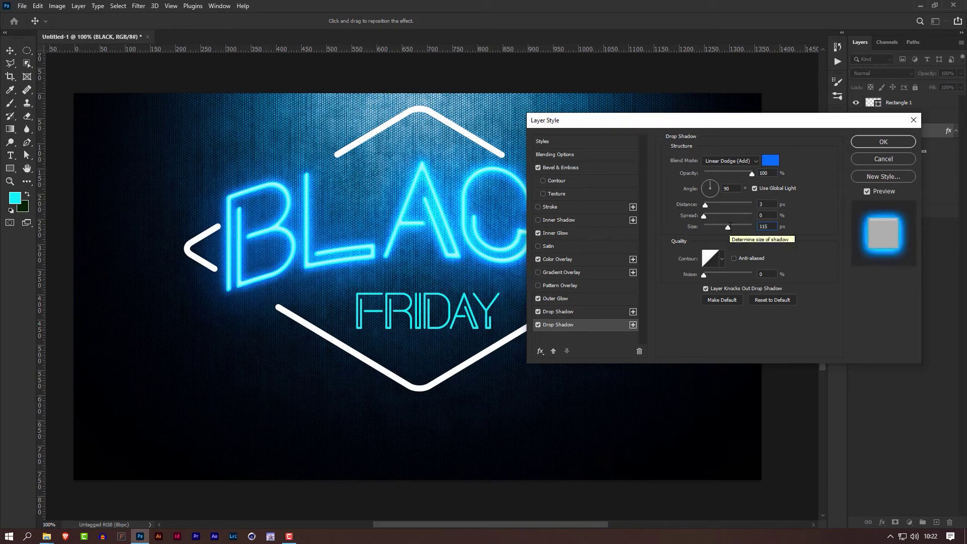
Compare BLACK with the second drop shadow off and on, then apply the layer style with it on and collapse the layer's effects
click(538, 324)
click(538, 325)
click(537, 325)
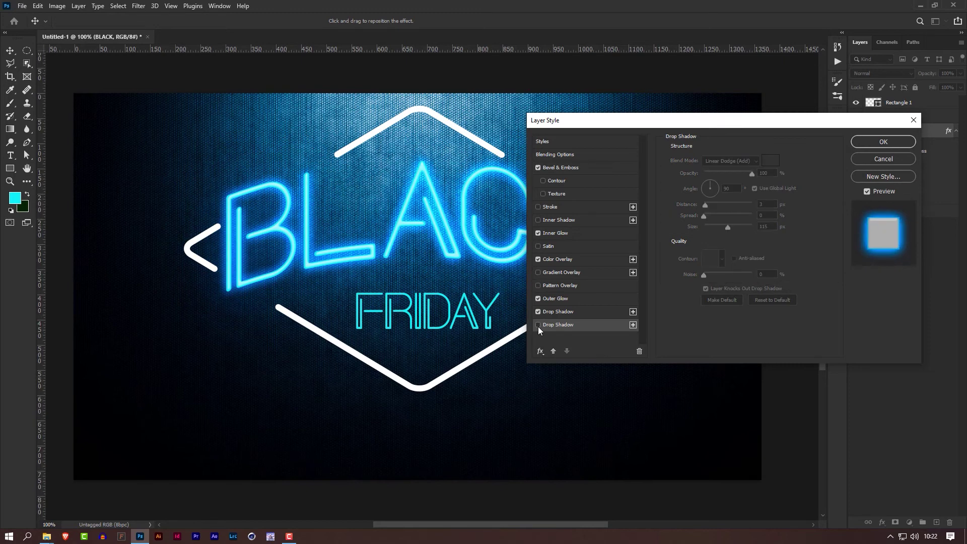
click(537, 325)
click(538, 325)
click(538, 325)
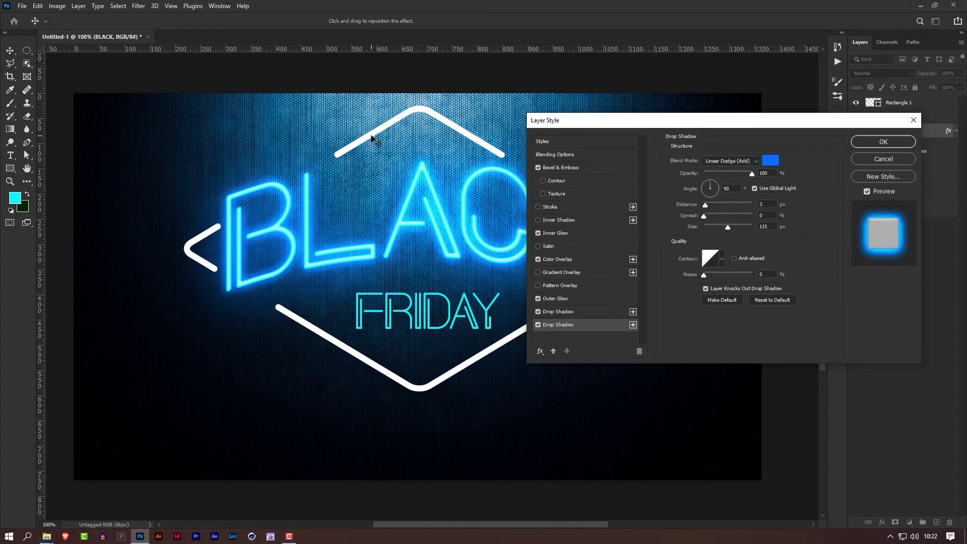
click(884, 142)
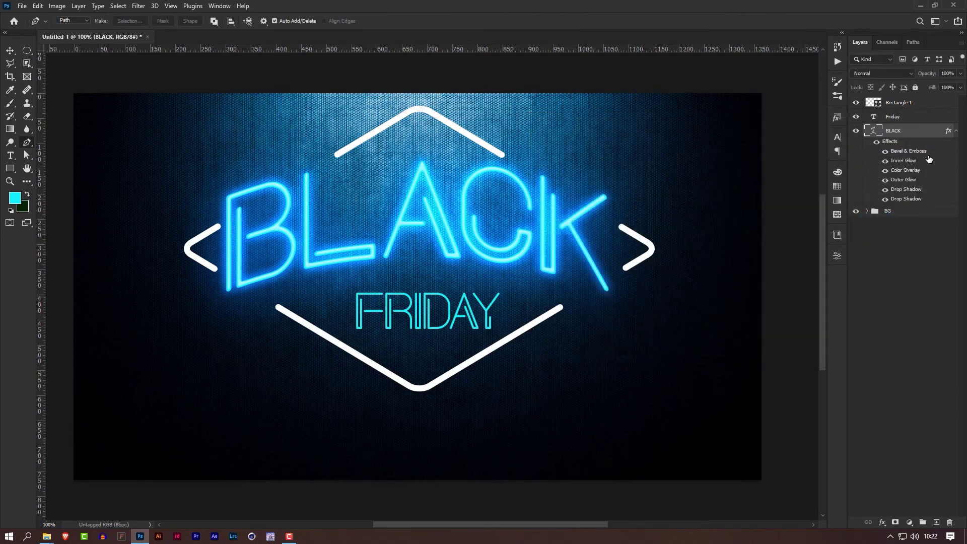
click(955, 131)
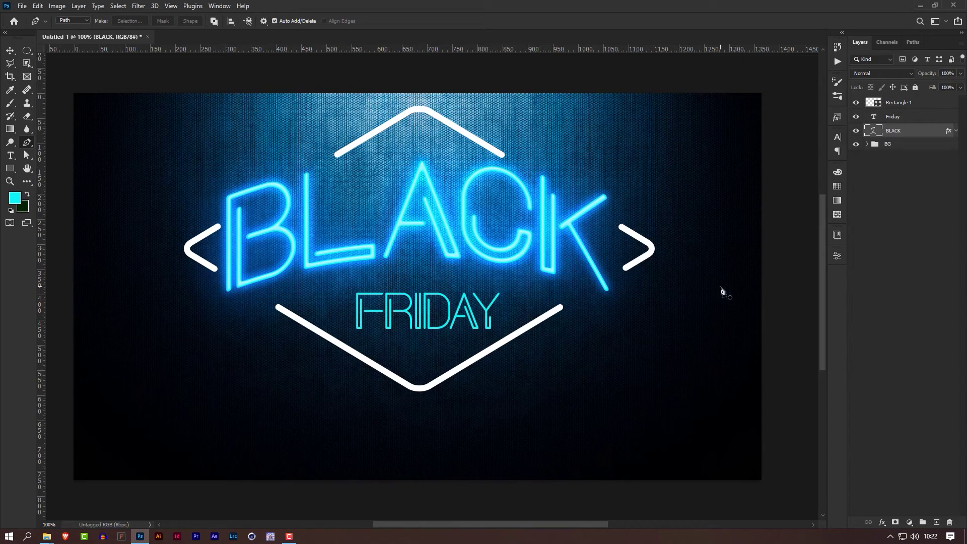
Copy the layer style from BLACK, paste it onto the Friday layer and collapse that layer's effects
right_click(923, 132)
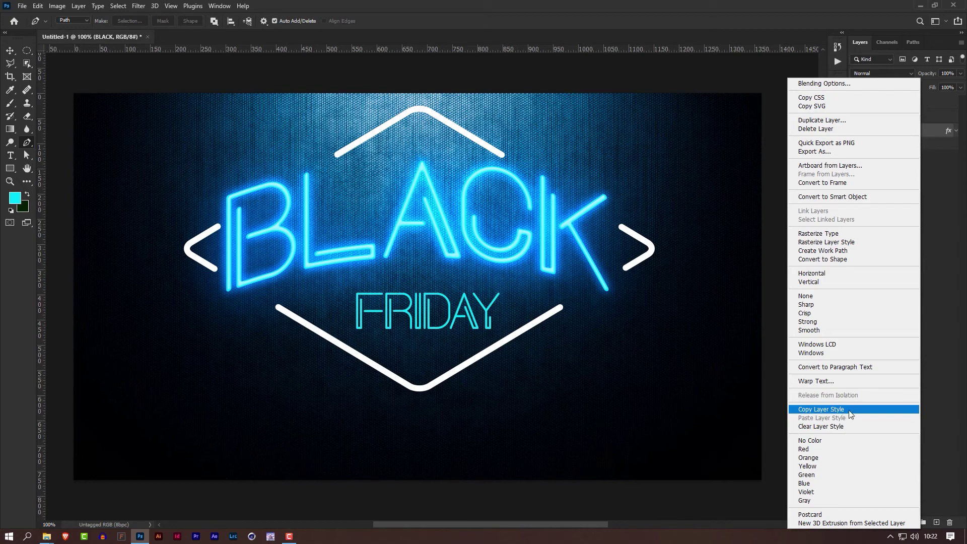
click(835, 409)
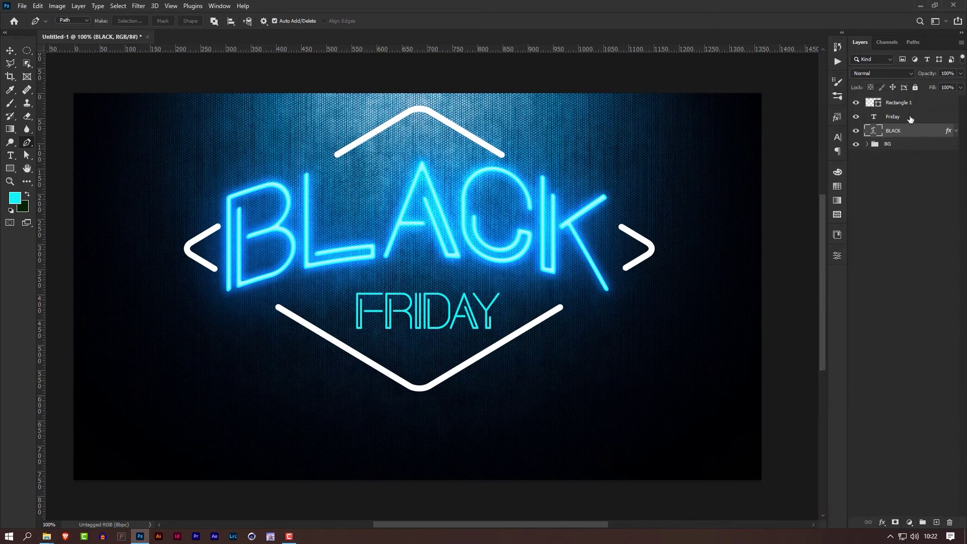
click(890, 122)
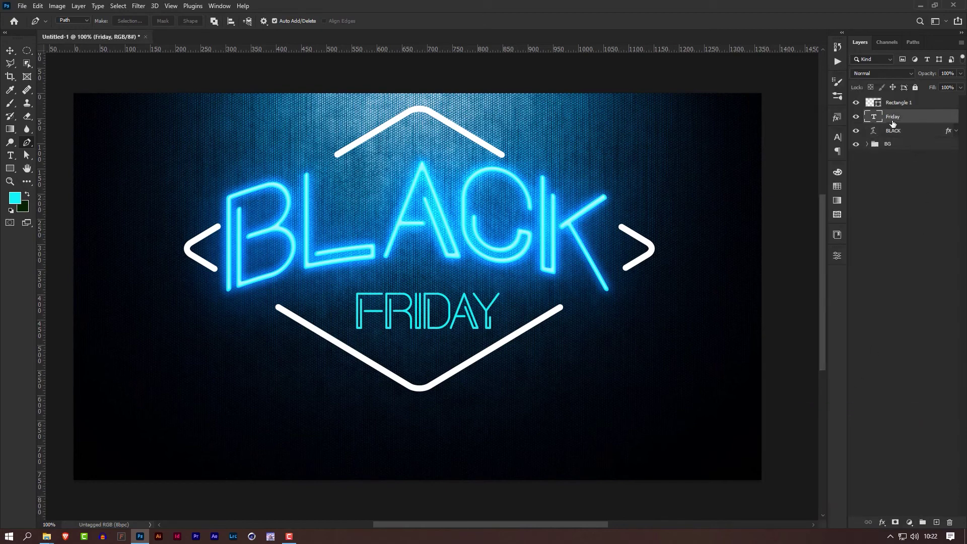
right_click(920, 121)
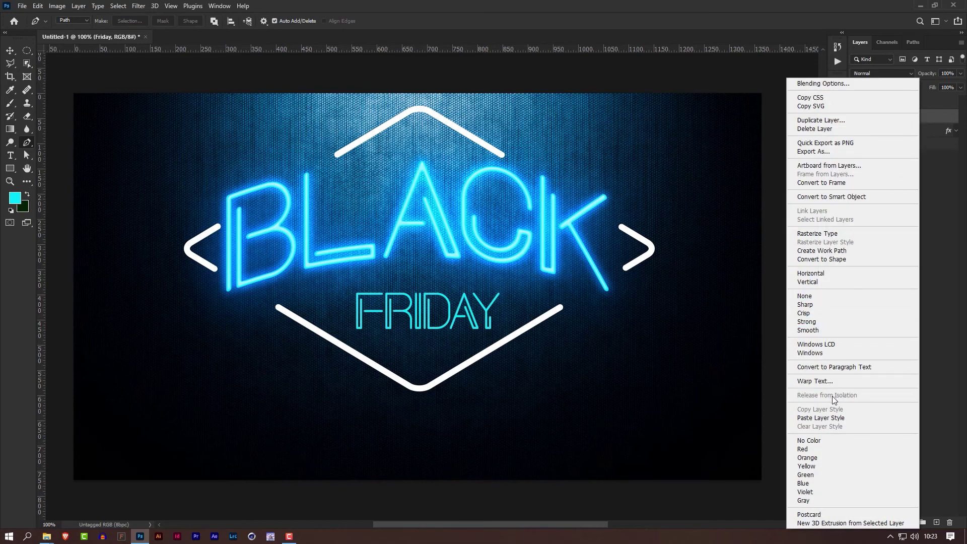
click(856, 418)
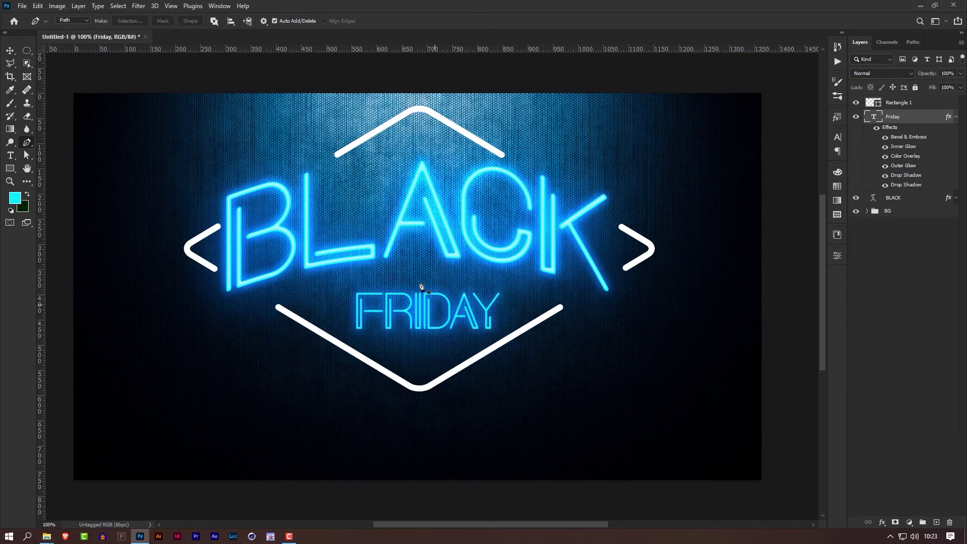
click(956, 117)
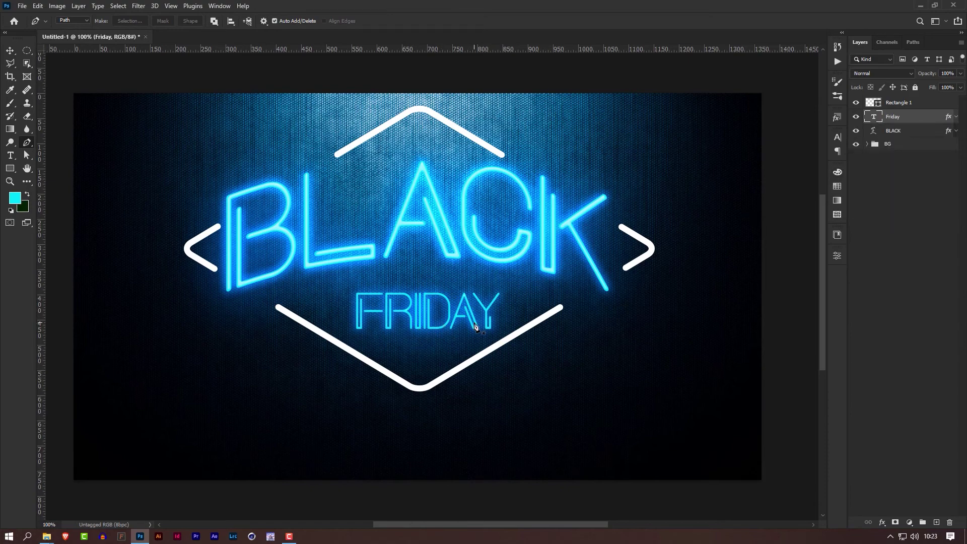
Scale the Friday text up to about 115% and apply the transformation
key(ctrl+t)
drag(502, 295, 510, 287)
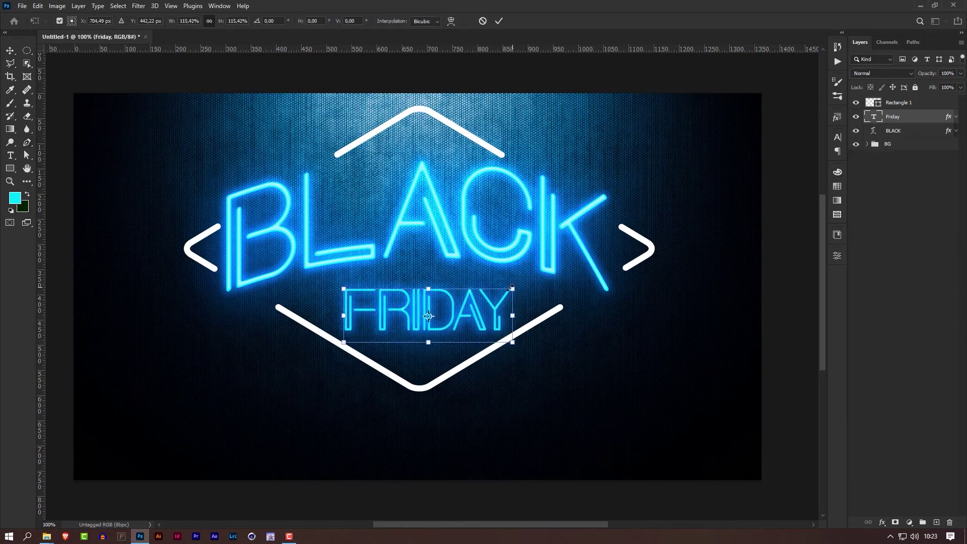
key(Return)
key(v)
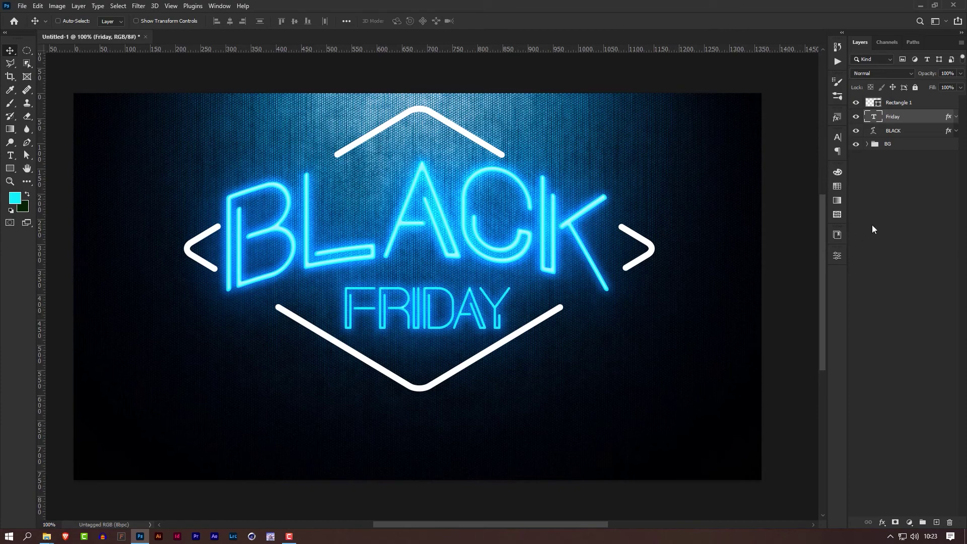
Set the size of the Friday layer's inner glow to 2 px
double_click(927, 119)
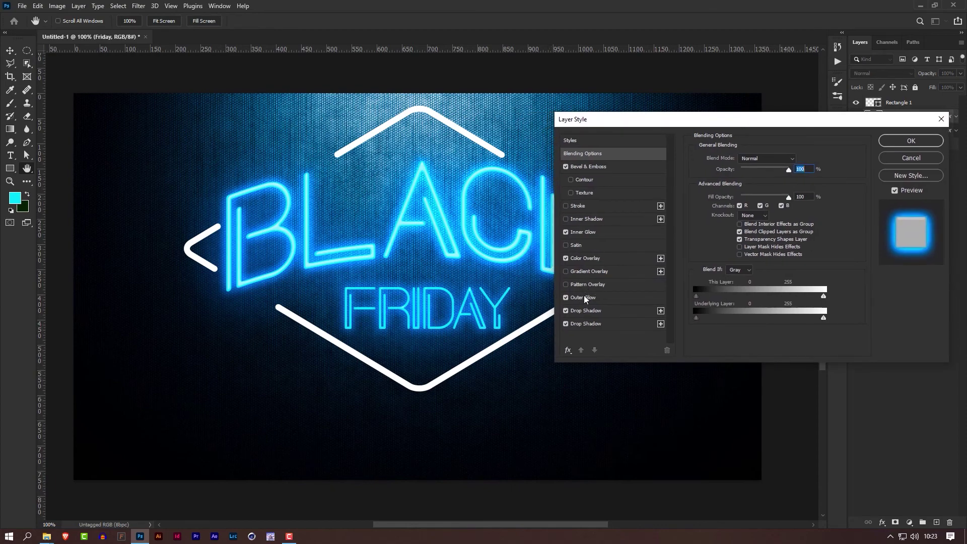
click(591, 233)
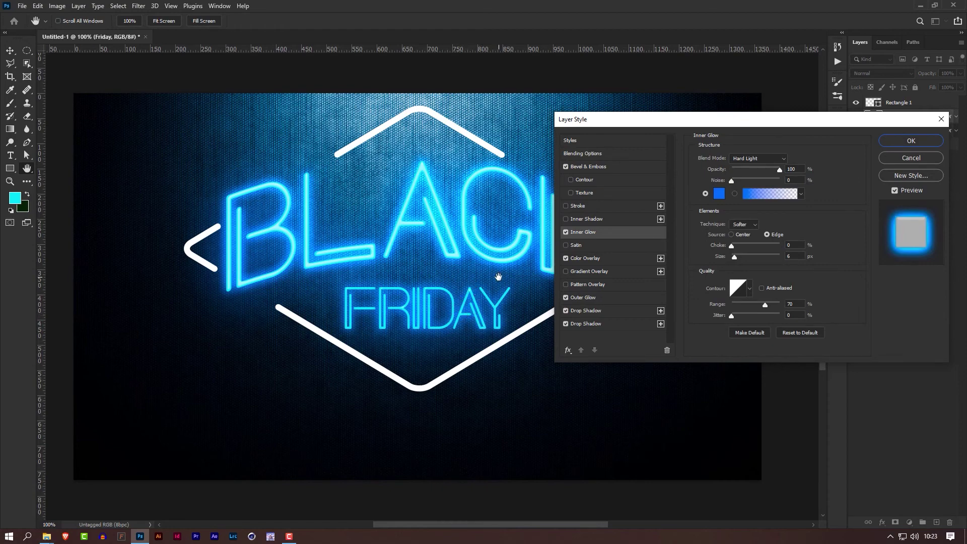
click(798, 255)
key(Down)
key(Down)
key(Down)
key(Down)
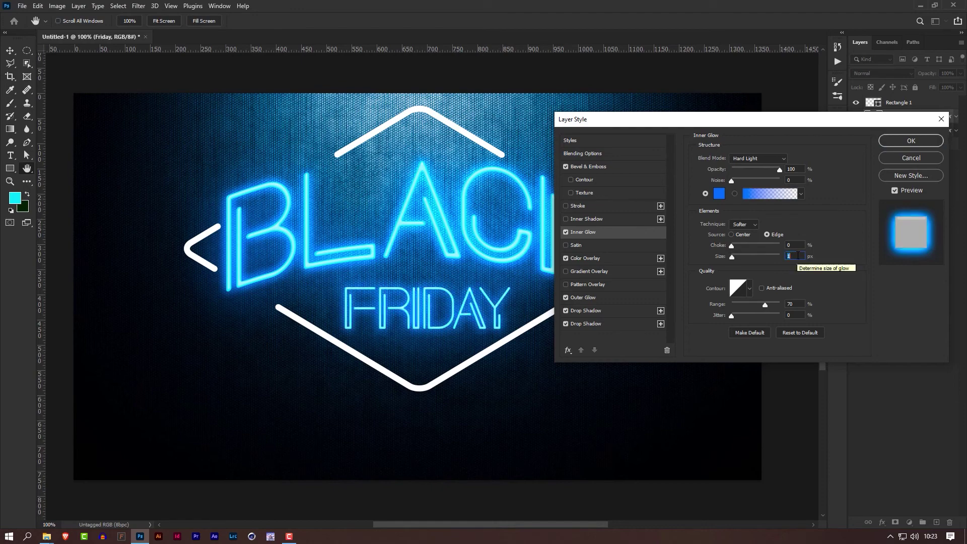
key(Up)
key(Up)
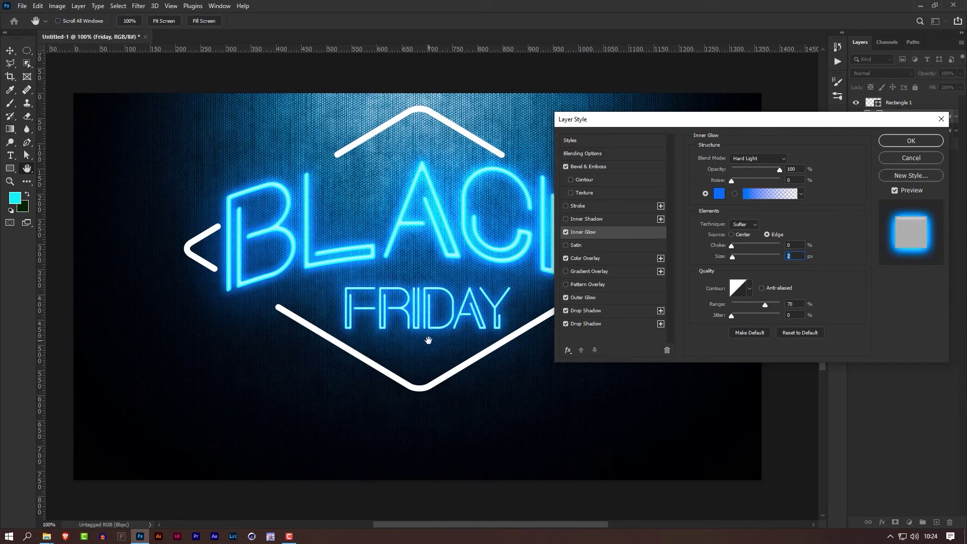
Set the size of the Friday layer's outer glow to 18 px
click(584, 297)
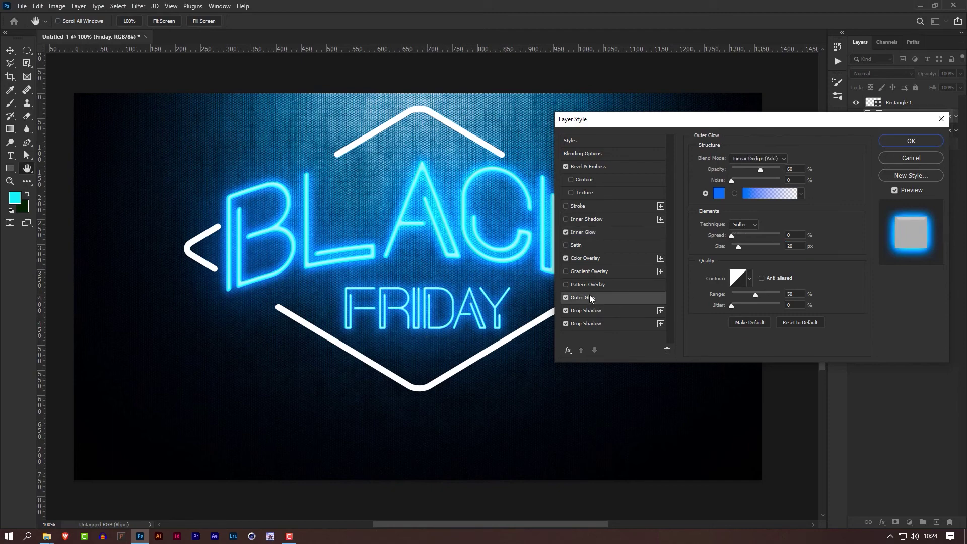
click(800, 246)
scroll(801, 246, down, 6)
scroll(800, 246, up, 2)
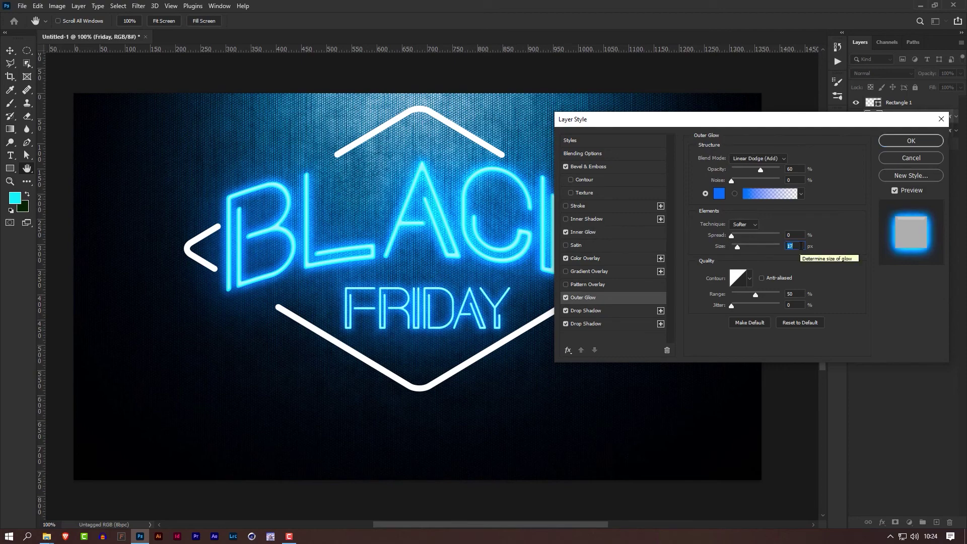
scroll(801, 246, down, 2)
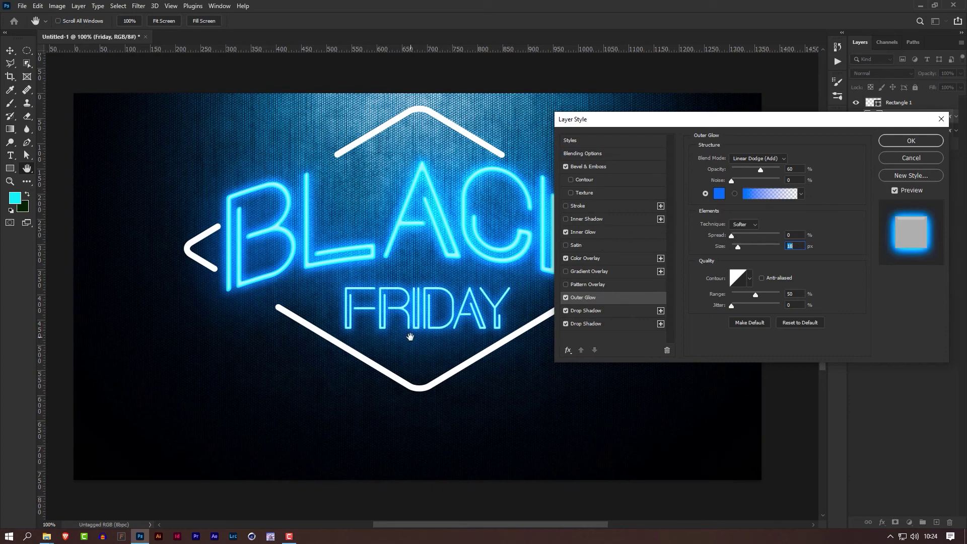
Change the Friday layer's inner glow colour to pink with hue 320 and copy its hex code
click(590, 235)
click(718, 194)
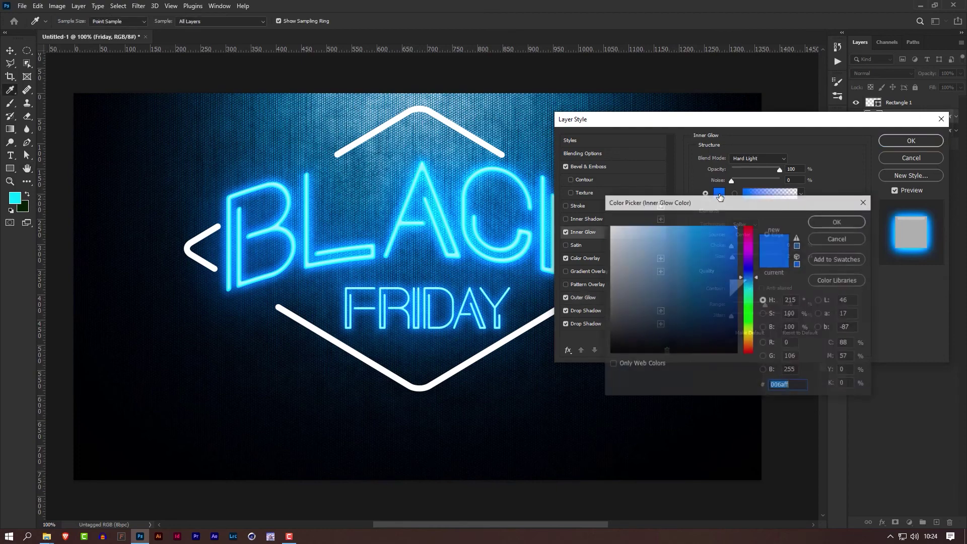
drag(757, 277, 760, 240)
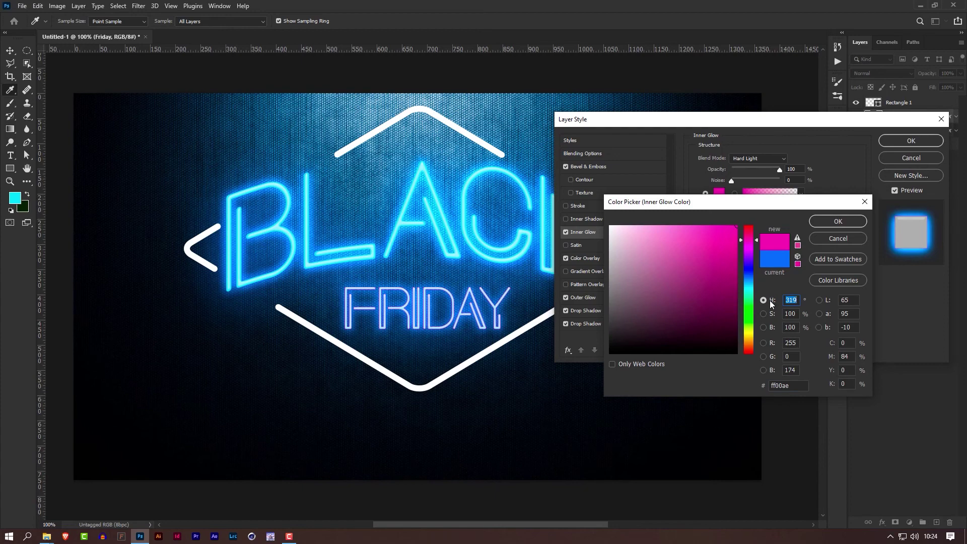
text(320)
drag(801, 384, 769, 385)
key(ctrl+c)
click(823, 223)
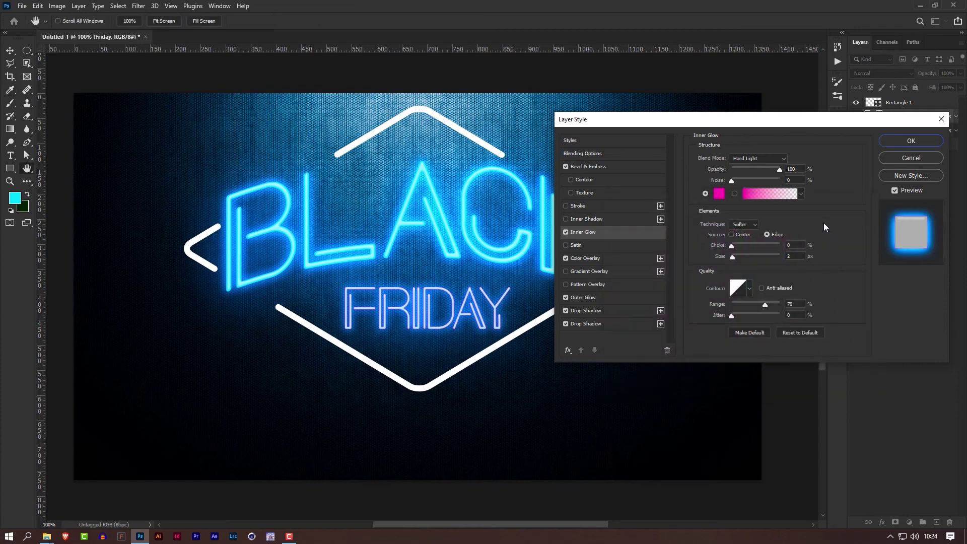
Set the Friday layer's outer glow colour to the copied pink, ff00aa
click(589, 298)
click(719, 194)
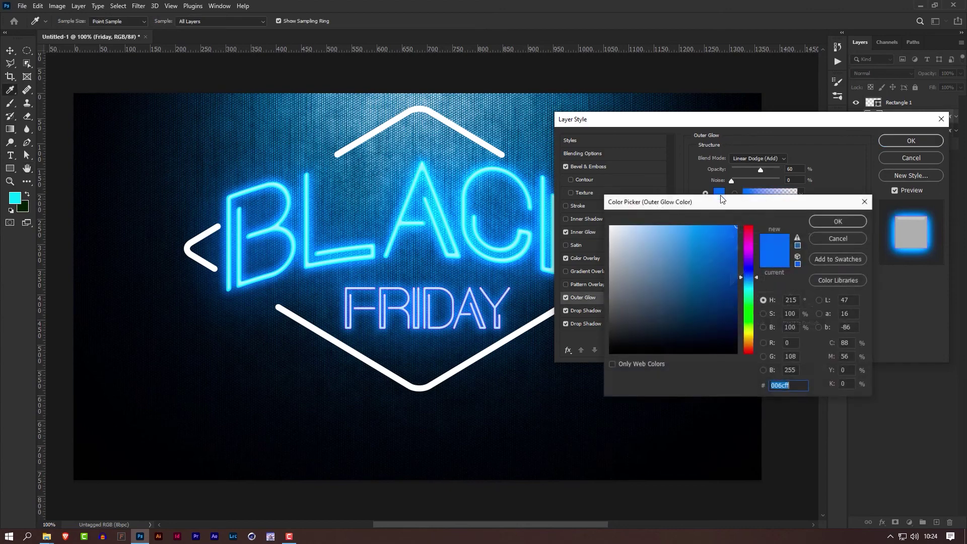
click(798, 383)
key(ctrl+v)
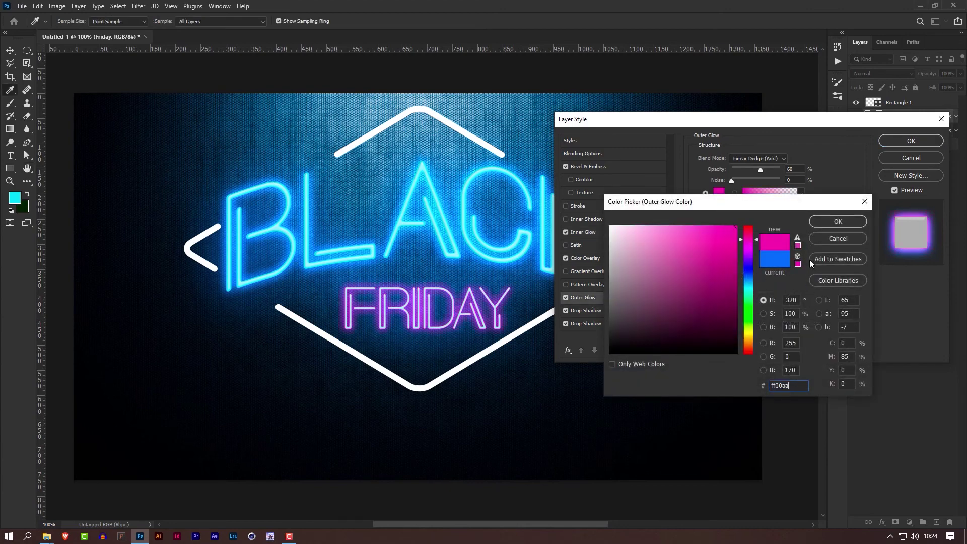
click(817, 223)
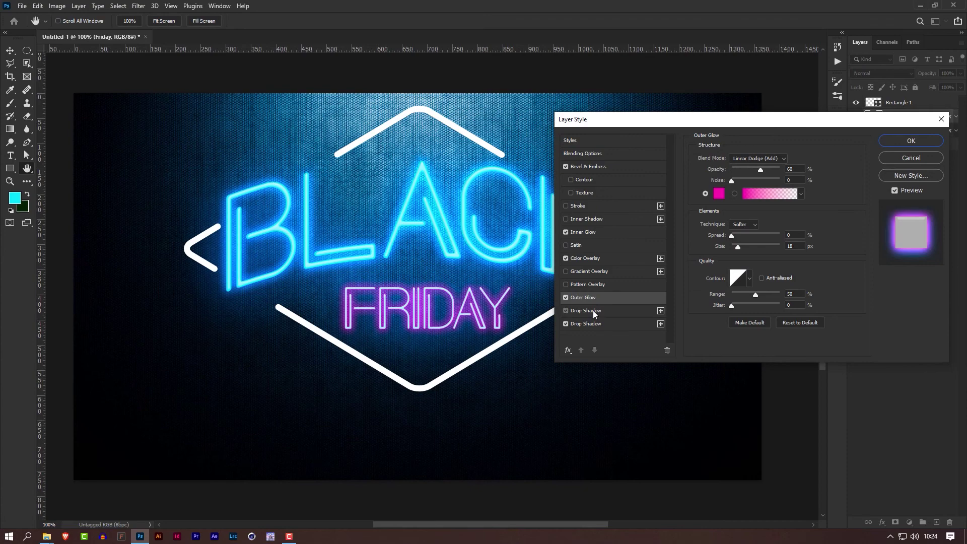
Set the colour of both of the Friday layer's drop shadows to ff00aa
click(593, 310)
click(801, 157)
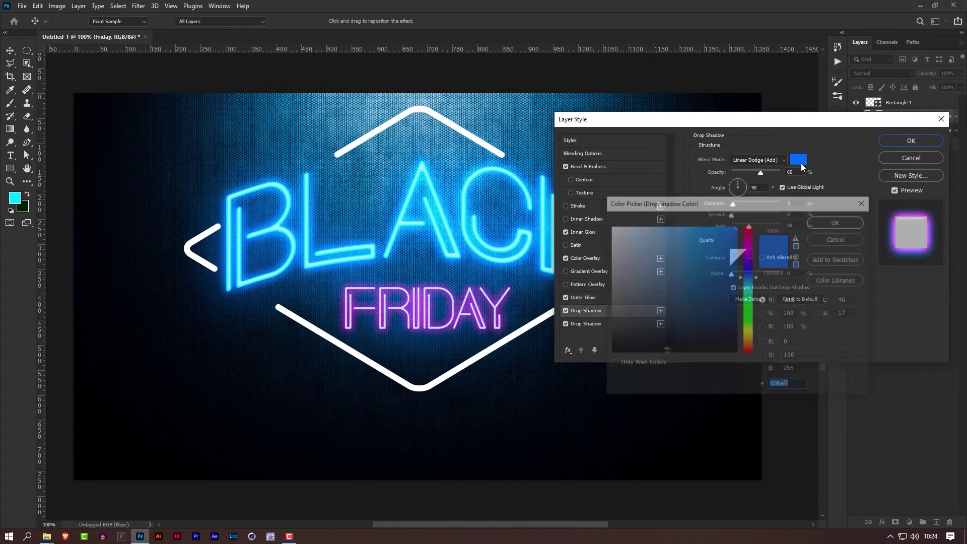
key(ctrl+v)
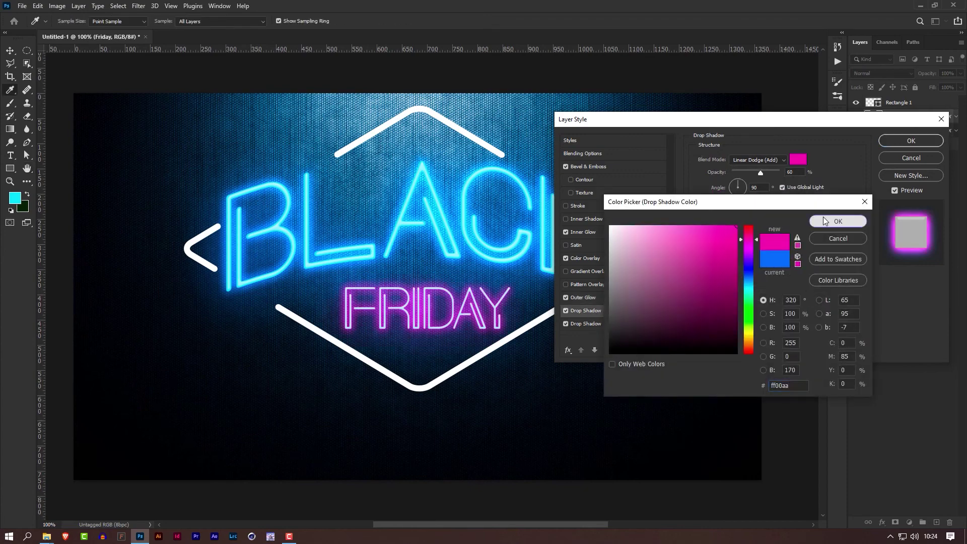
click(822, 217)
click(592, 324)
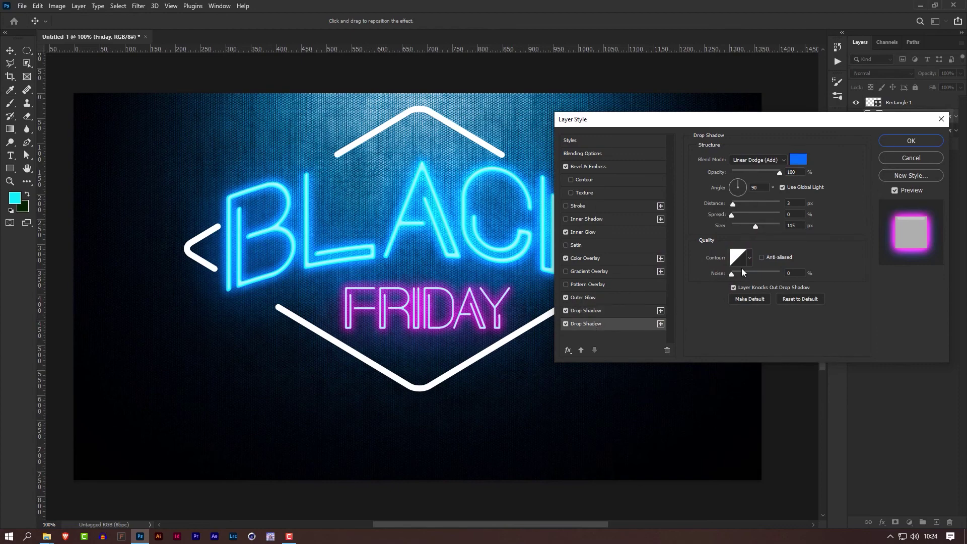
click(797, 161)
key(ctrl+v)
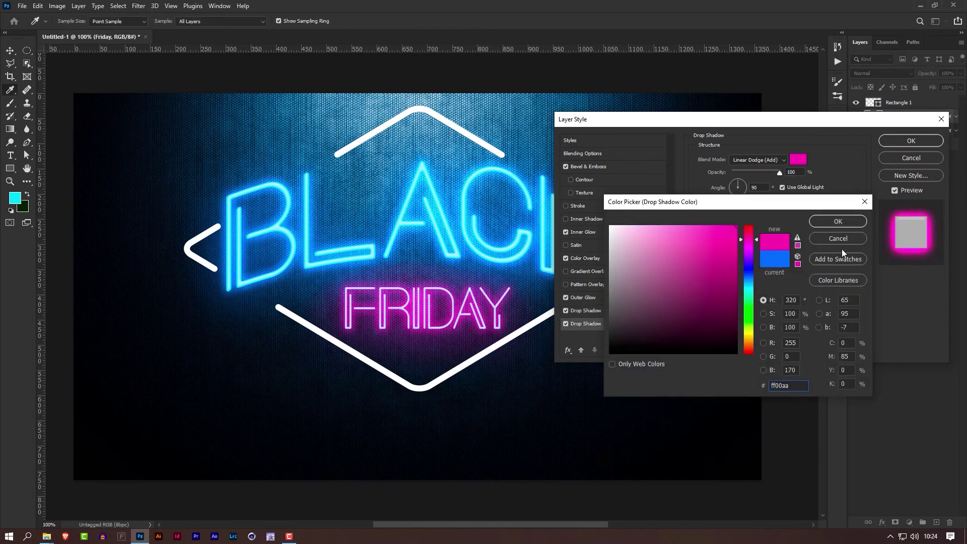
click(838, 222)
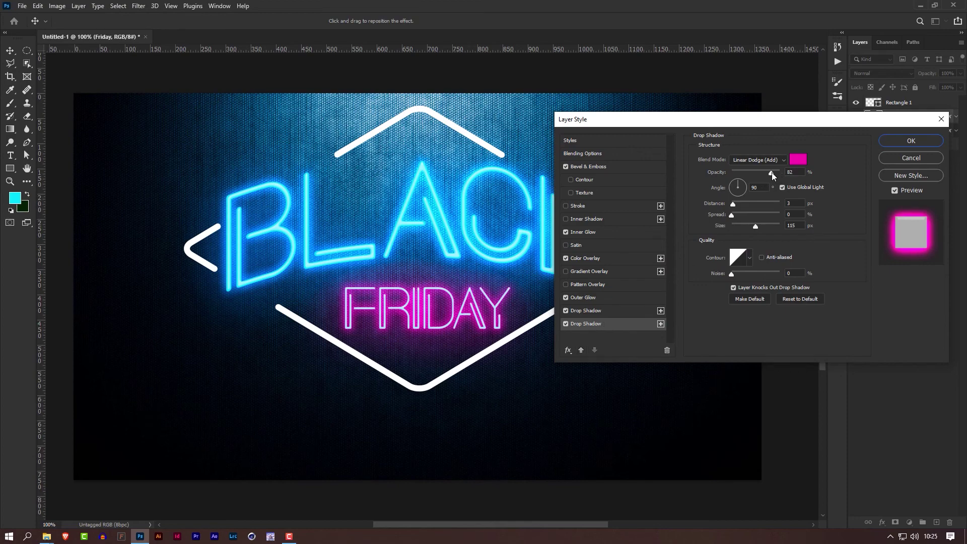
Lower the opacity of Friday's first drop shadow to about 36% and apply the layer style
click(618, 306)
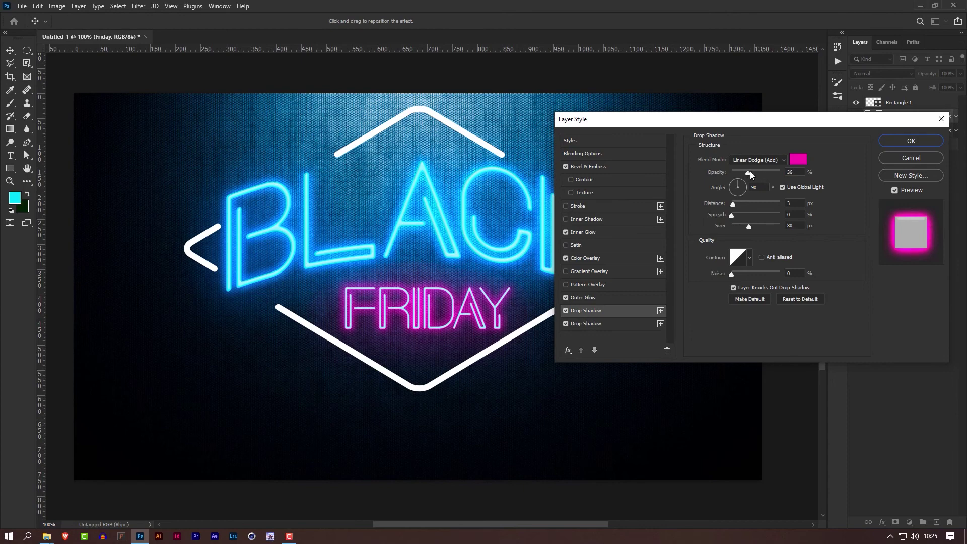
drag(747, 171, 746, 171)
click(898, 143)
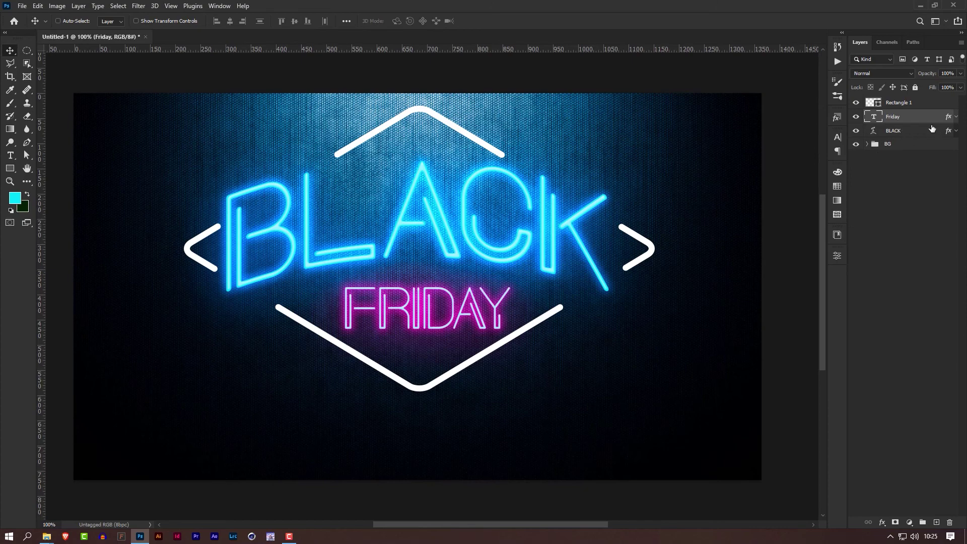
Paste the copied BLACK layer style onto the Rectangle 1 layer
click(924, 103)
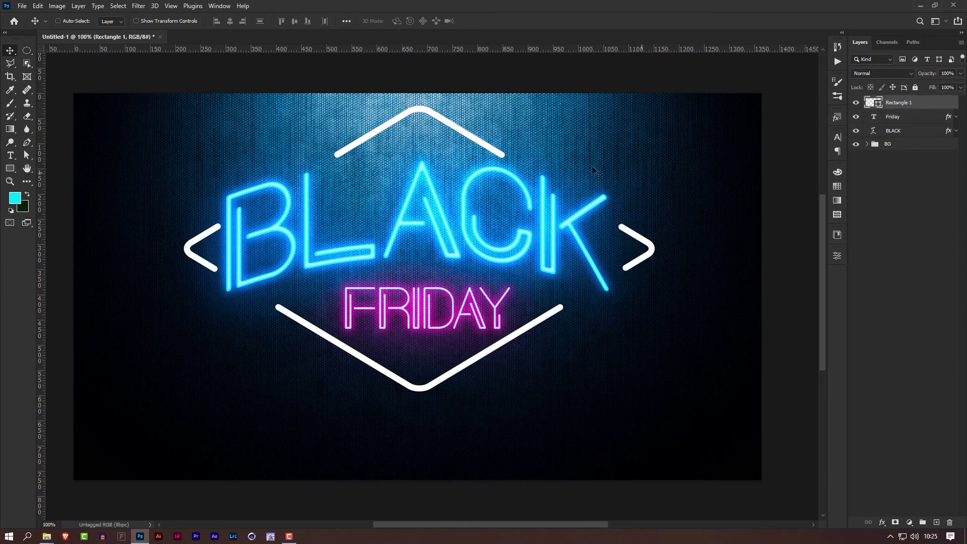
right_click(927, 107)
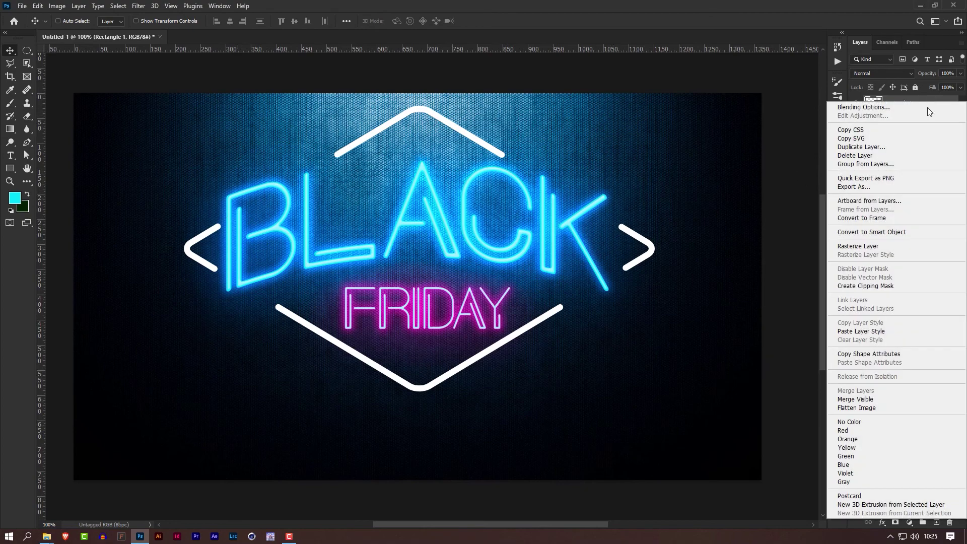
click(870, 331)
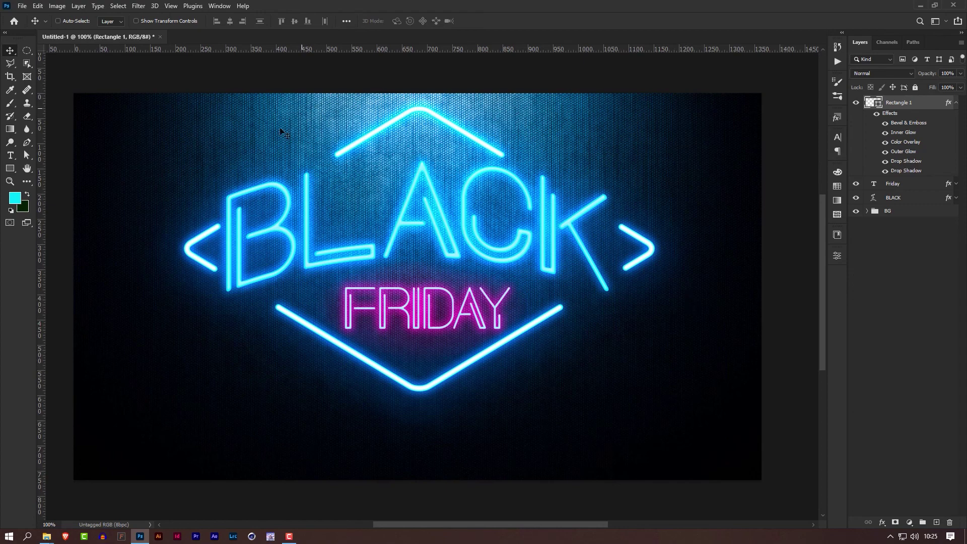
Change Rectangle 1's inner glow colour to green with hue 130 and copy its hex code
double_click(908, 133)
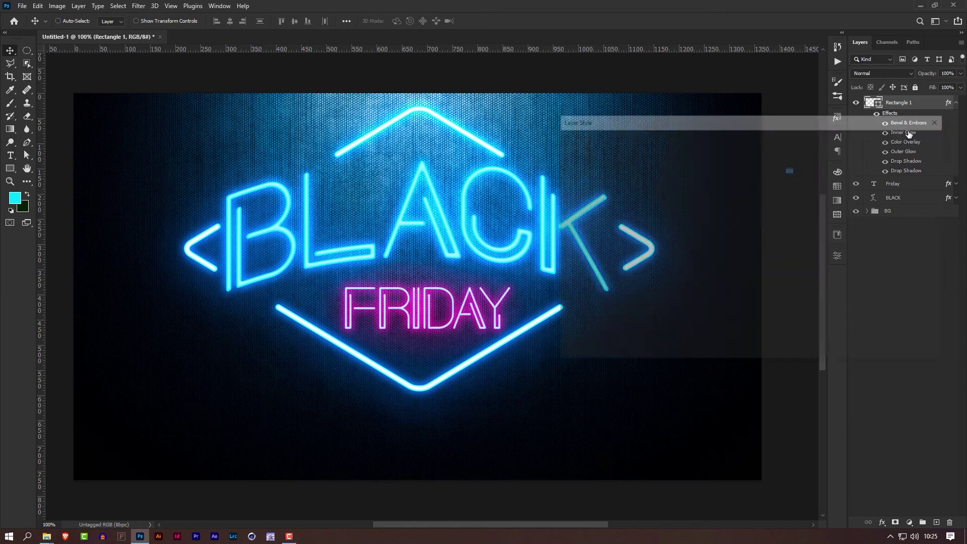
click(719, 193)
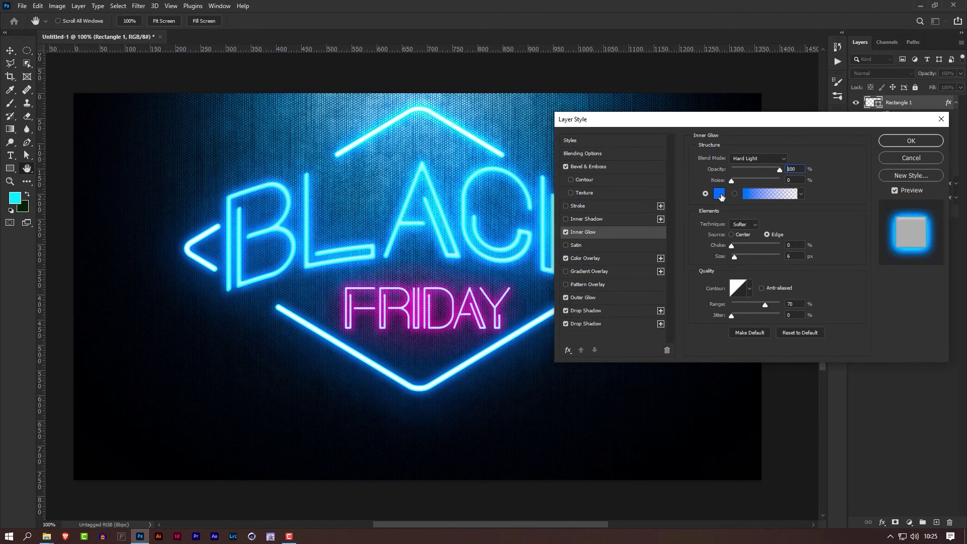
drag(756, 277, 758, 305)
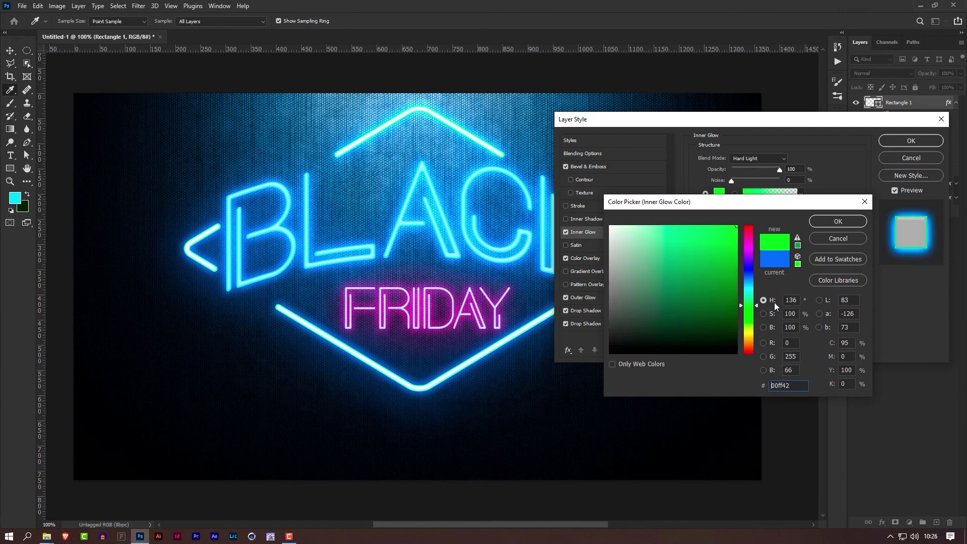
click(763, 300)
text(130)
click(779, 386)
key(ctrl+c)
click(850, 220)
Set Rectangle 1's outer glow colour to the copied green, 00ff2b
click(585, 298)
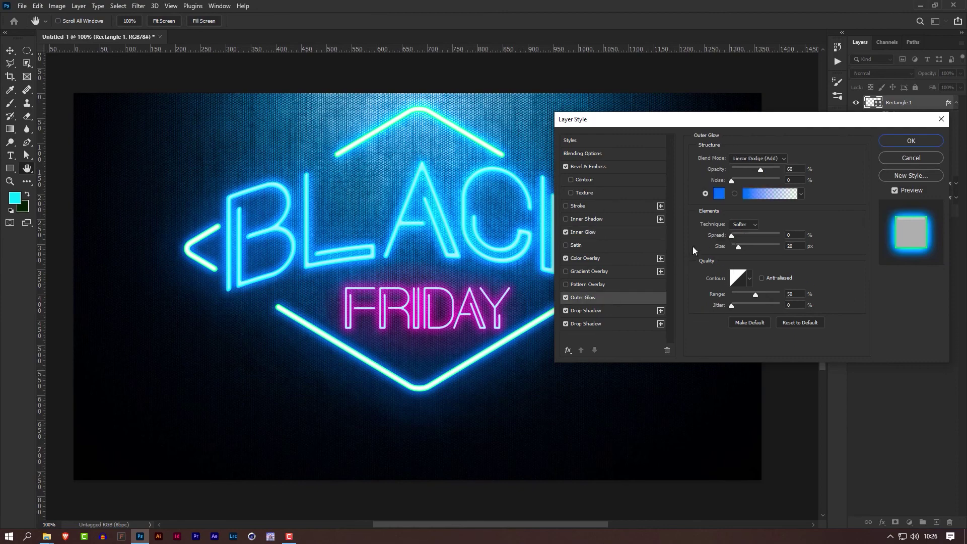
click(720, 193)
key(ctrl+v)
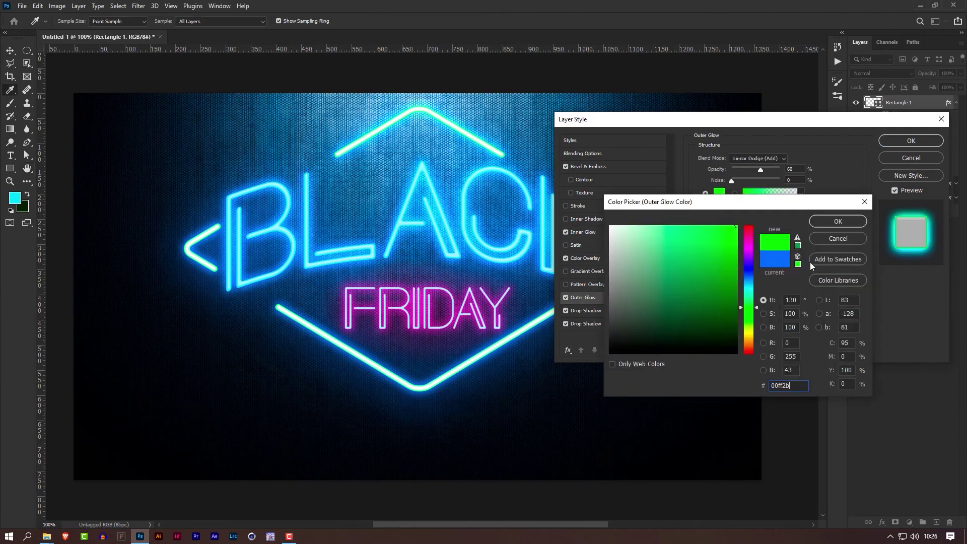
click(837, 222)
Set the colour of both of Rectangle 1's drop shadows to 00ff2b
click(585, 312)
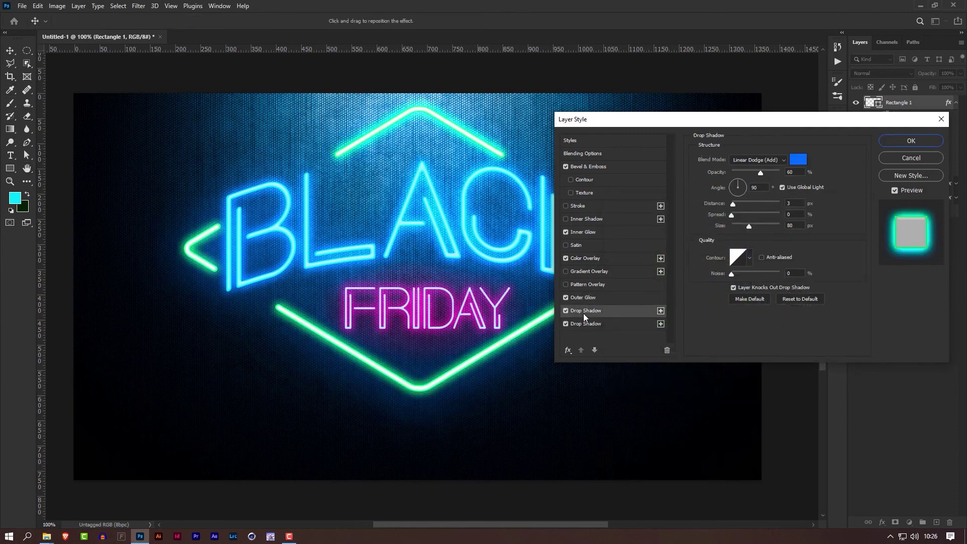
click(798, 160)
key(ctrl+v)
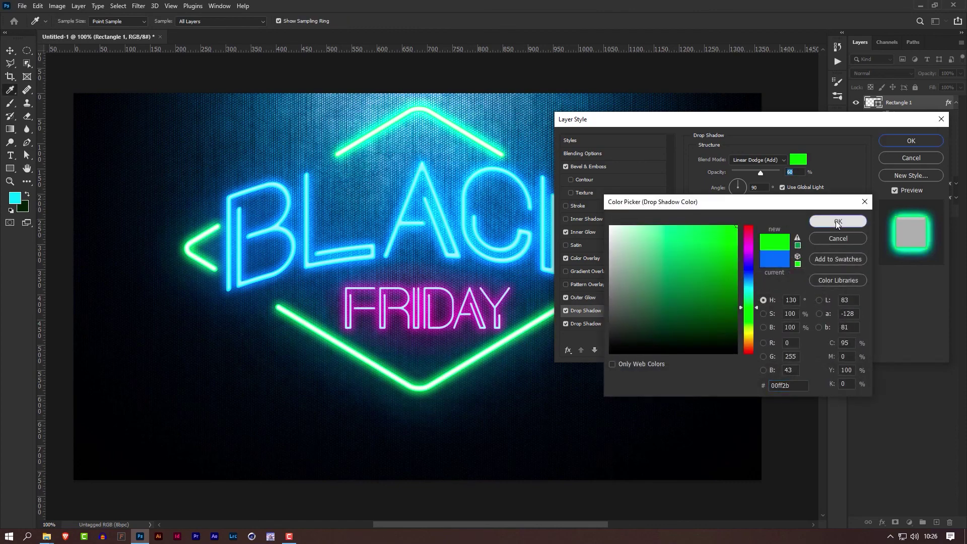
click(837, 219)
click(584, 325)
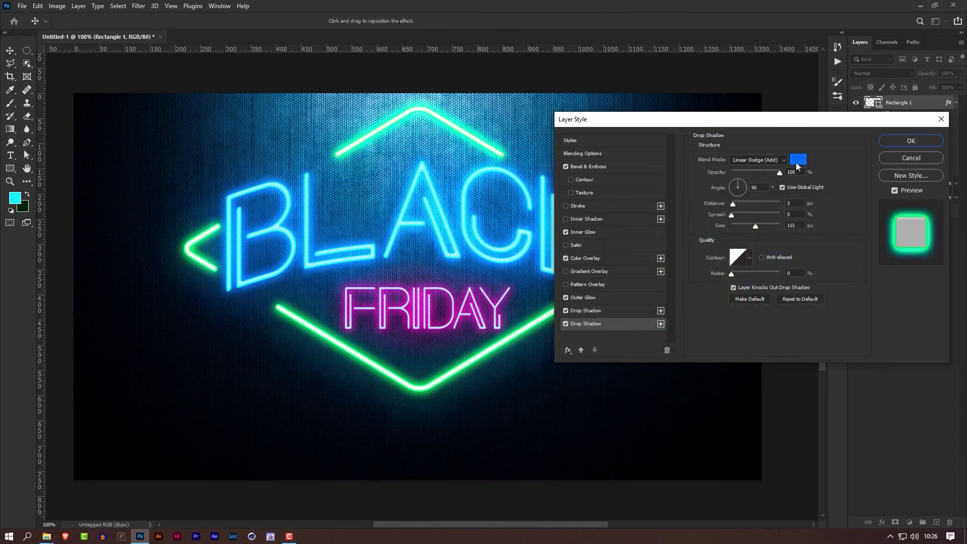
click(798, 159)
key(ctrl+v)
click(832, 222)
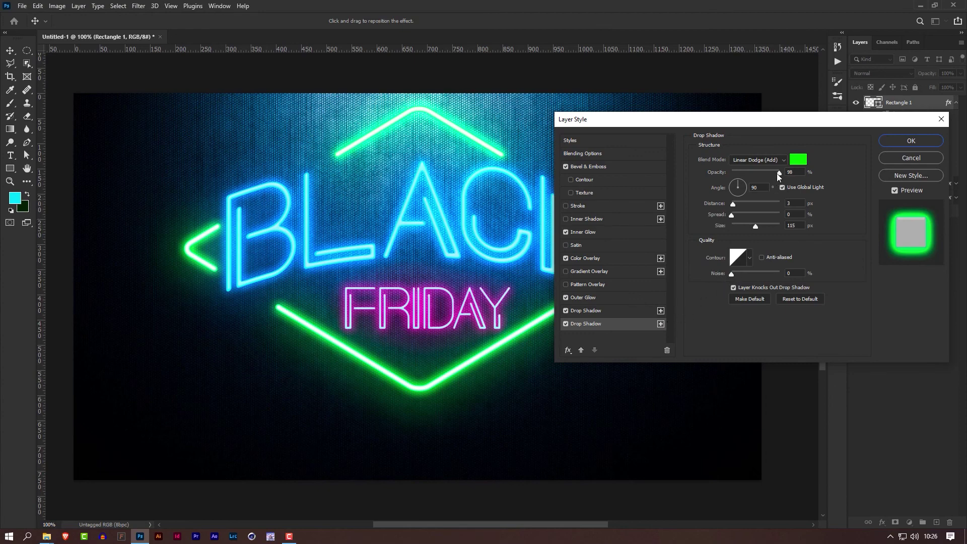
Set the opacity of Rectangle 1's 80 px drop shadow to 30% and its outer glow opacity to 43%
click(599, 311)
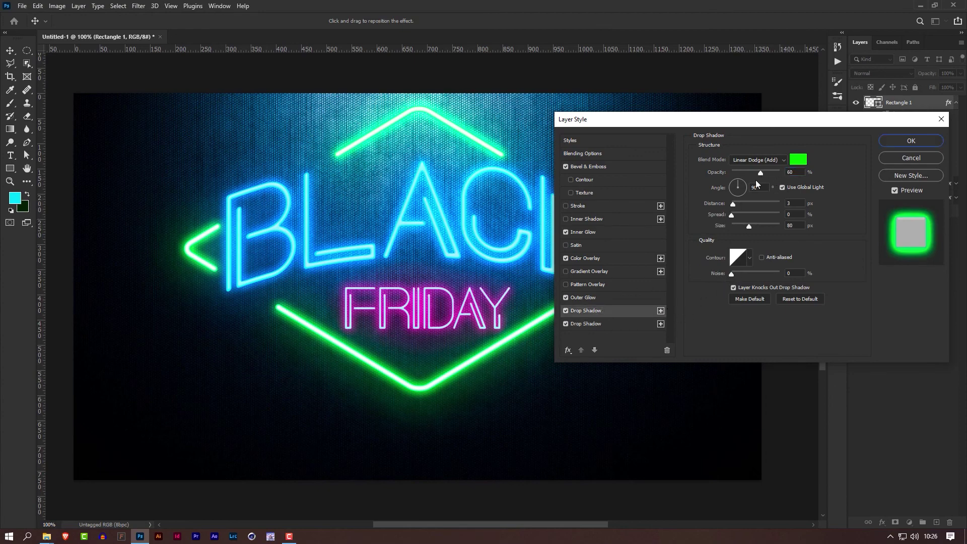
click(747, 172)
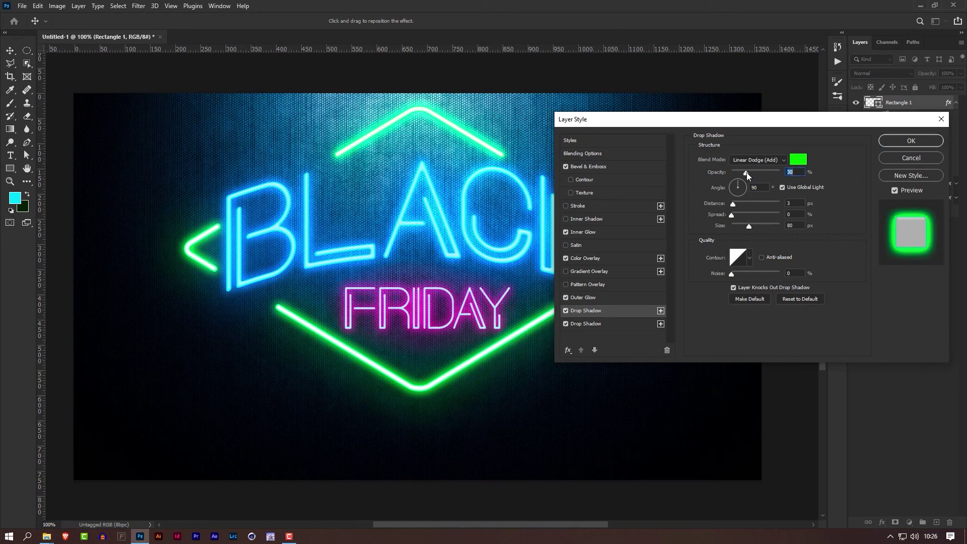
click(582, 298)
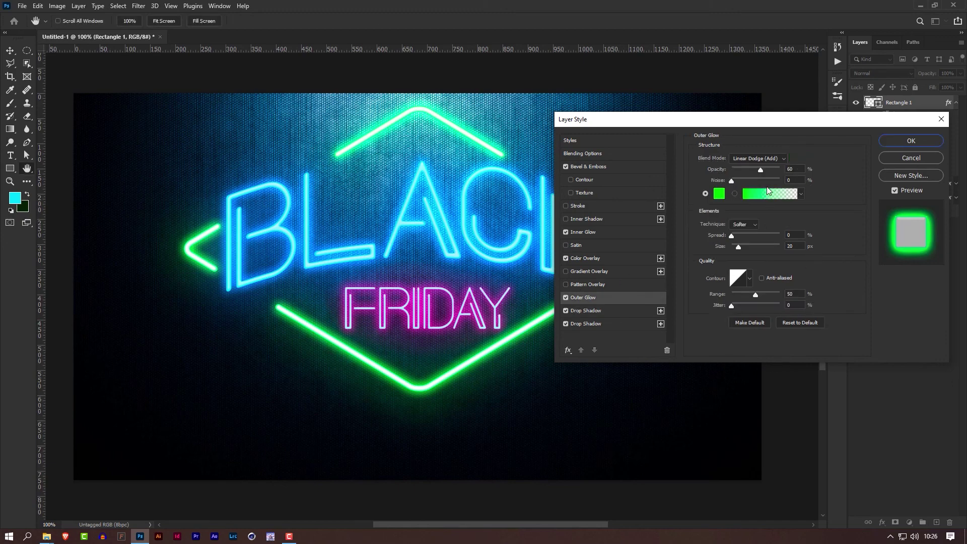
drag(762, 169, 753, 169)
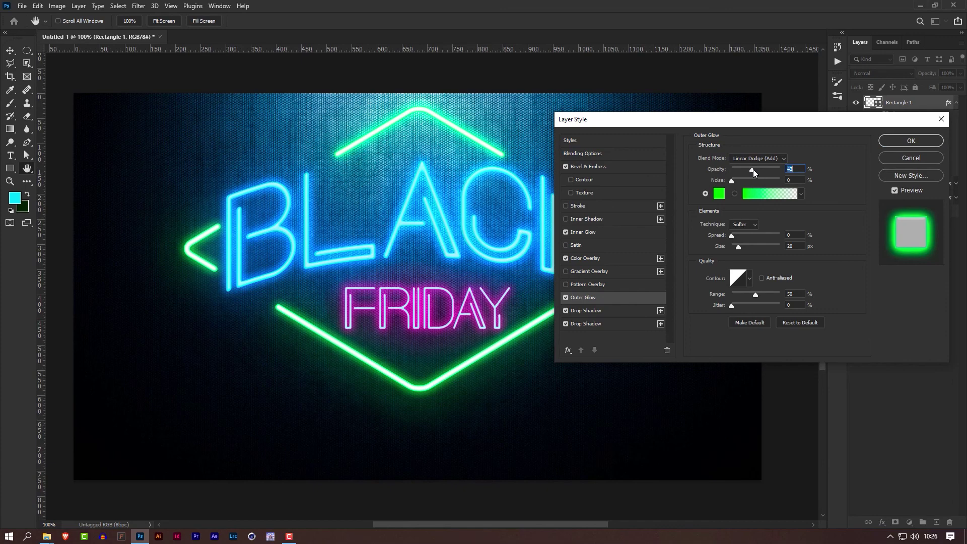
click(910, 142)
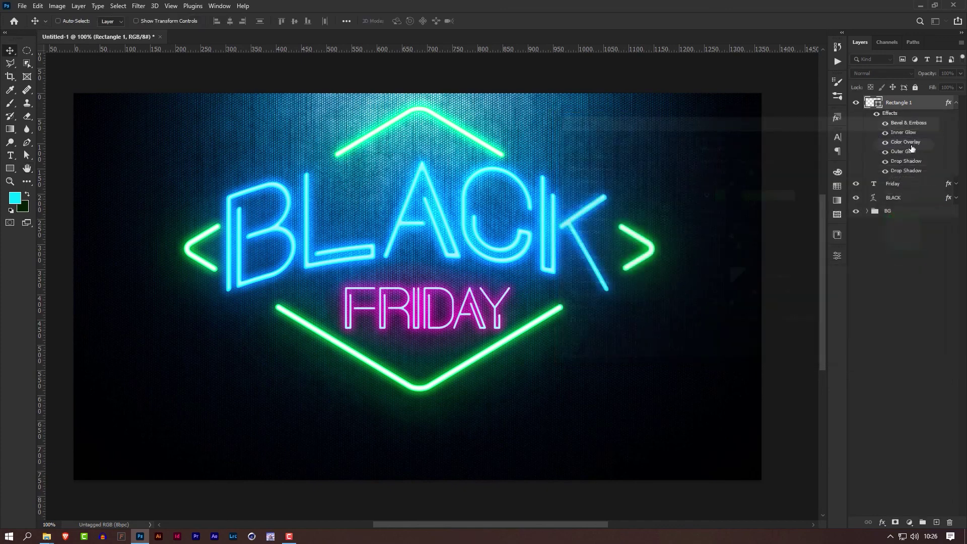
Group the Rectangle 1, Friday and BLACK layers and name the group "letreiro"
click(956, 103)
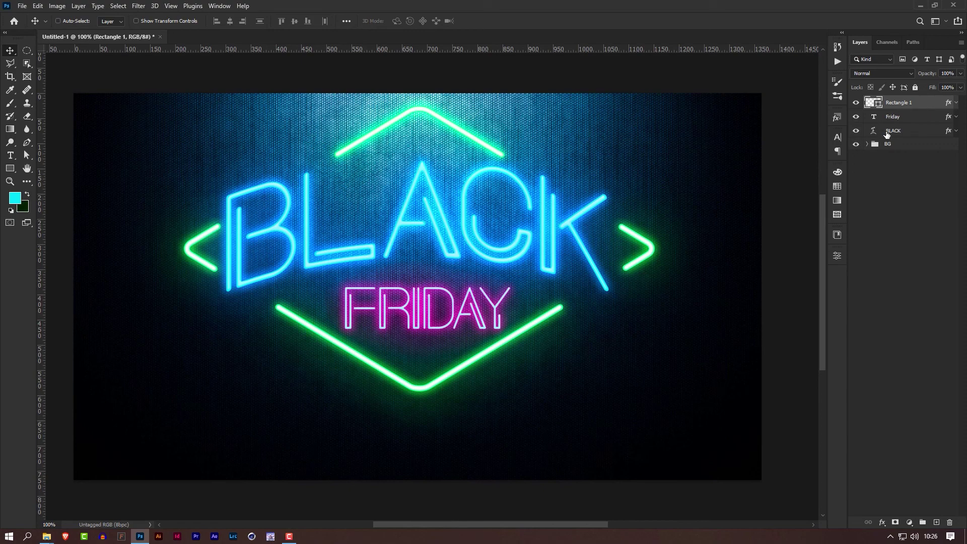
shift+click(914, 134)
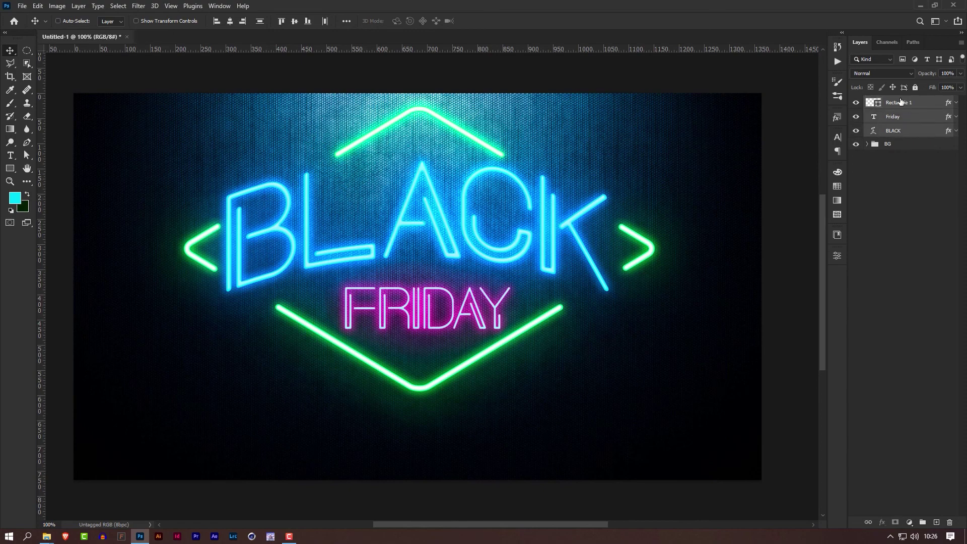
key(ctrl+g)
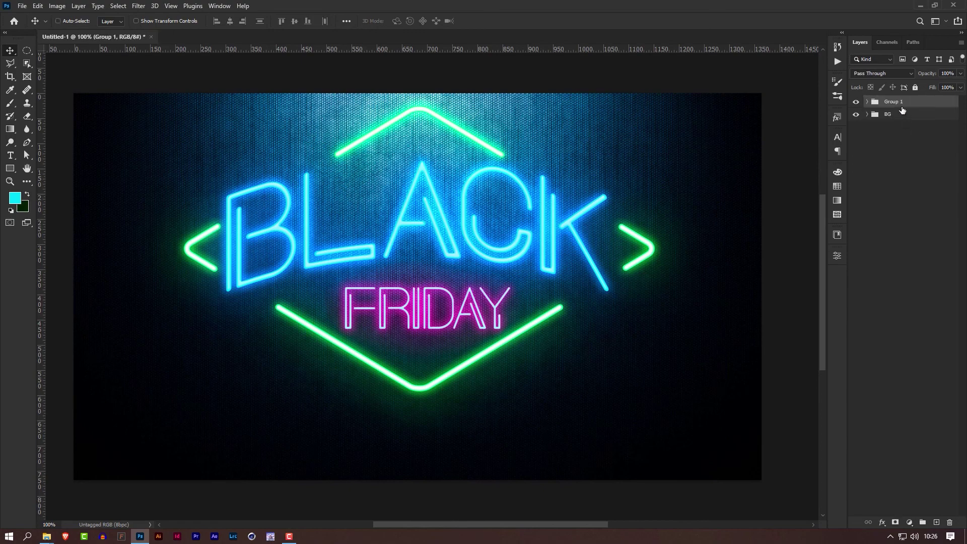
double_click(897, 101)
text(letreiro)
key(Return)
Move the letreiro group slightly down on the canvas and deselect it
drag(485, 234, 486, 252)
click(935, 219)
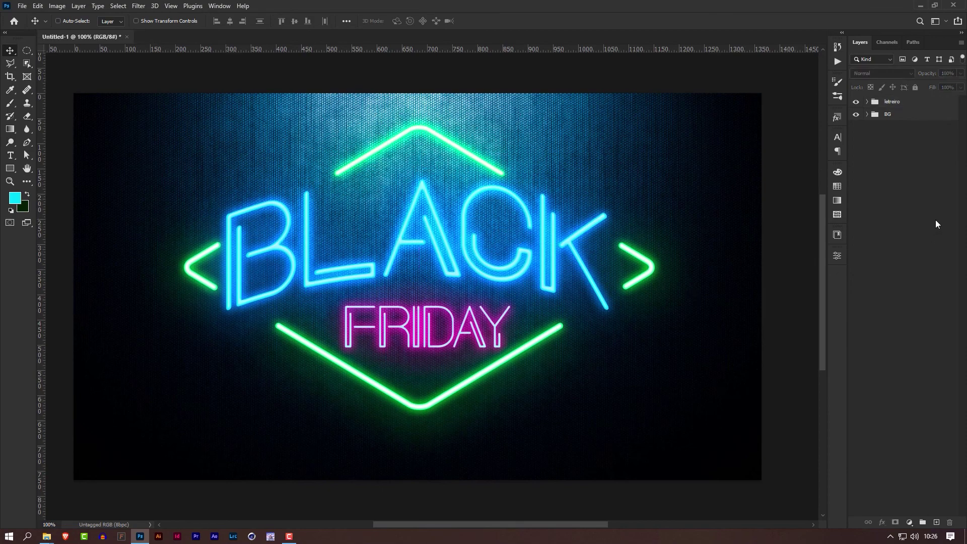